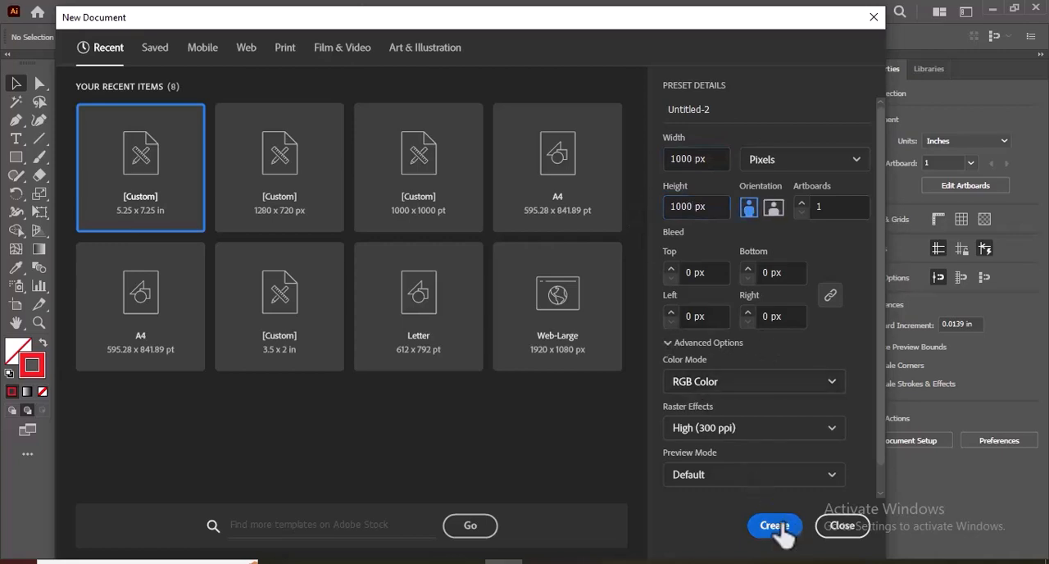
- Create the 1000 x 1000 px RGB document, then open the user-defined flower brush library and enlarge its list of brushes
click(774, 526)
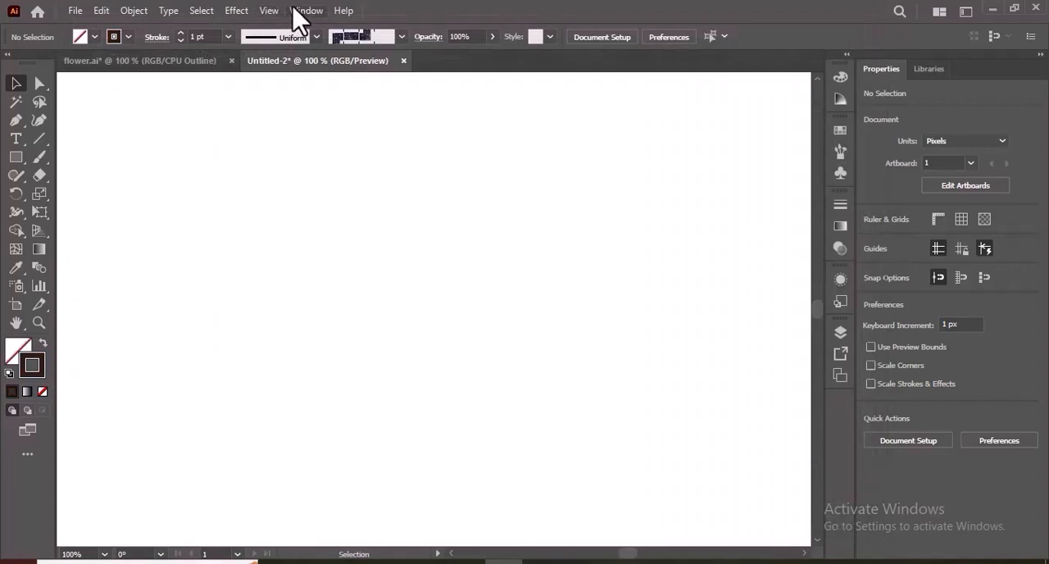
click(303, 11)
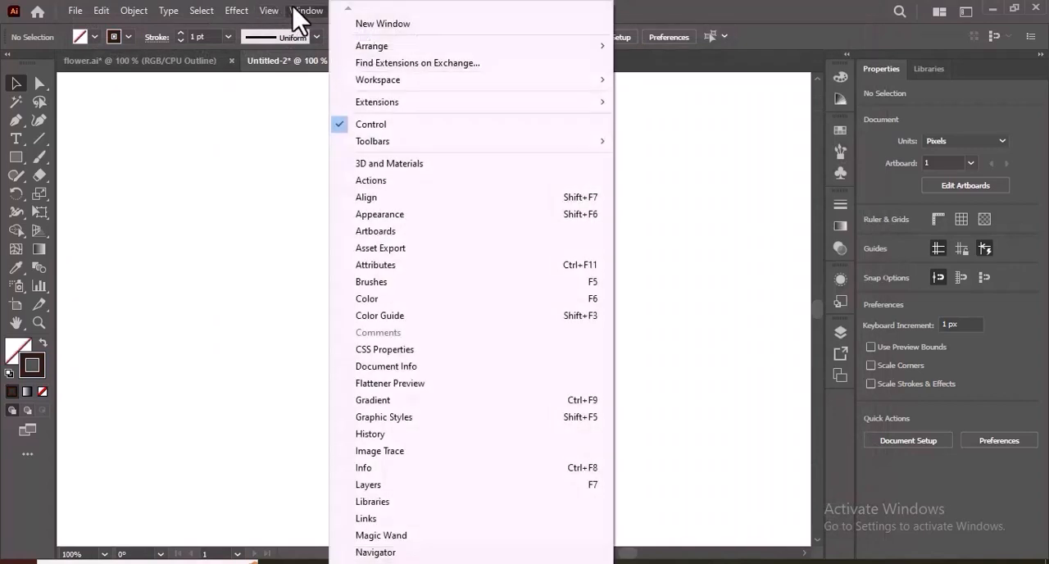
click(357, 282)
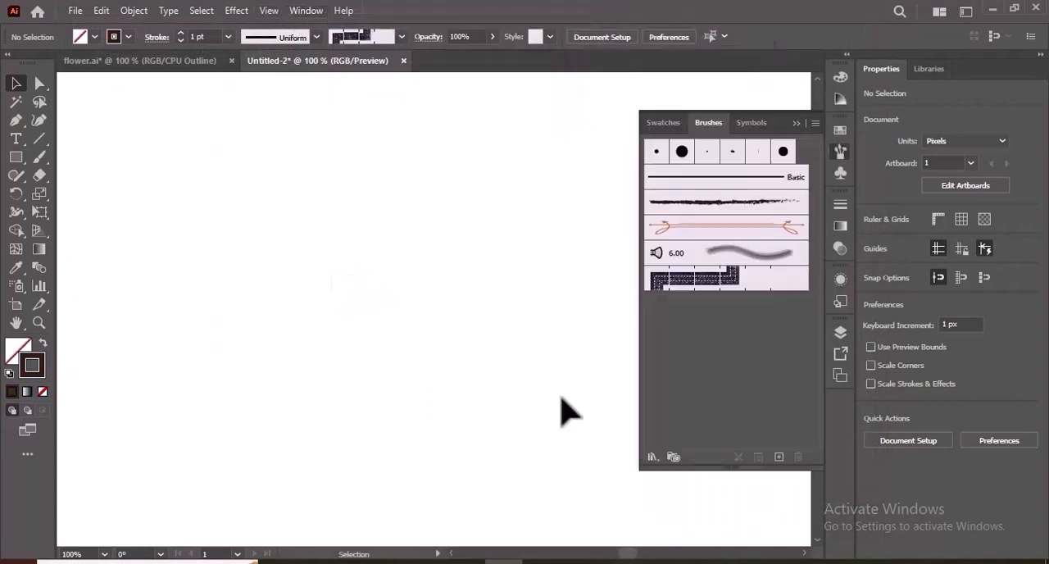
click(653, 457)
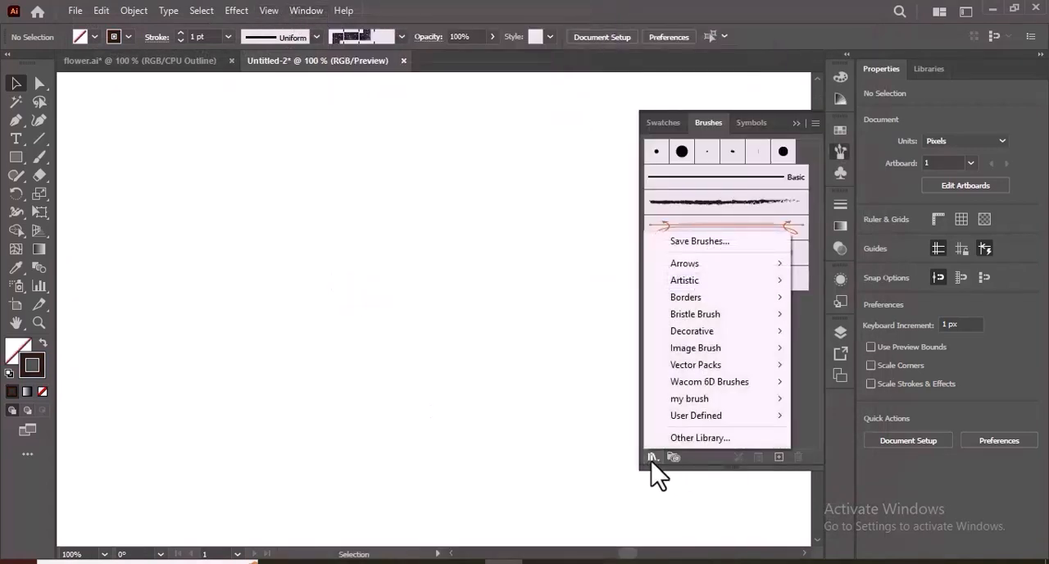
mouse_move(729, 417)
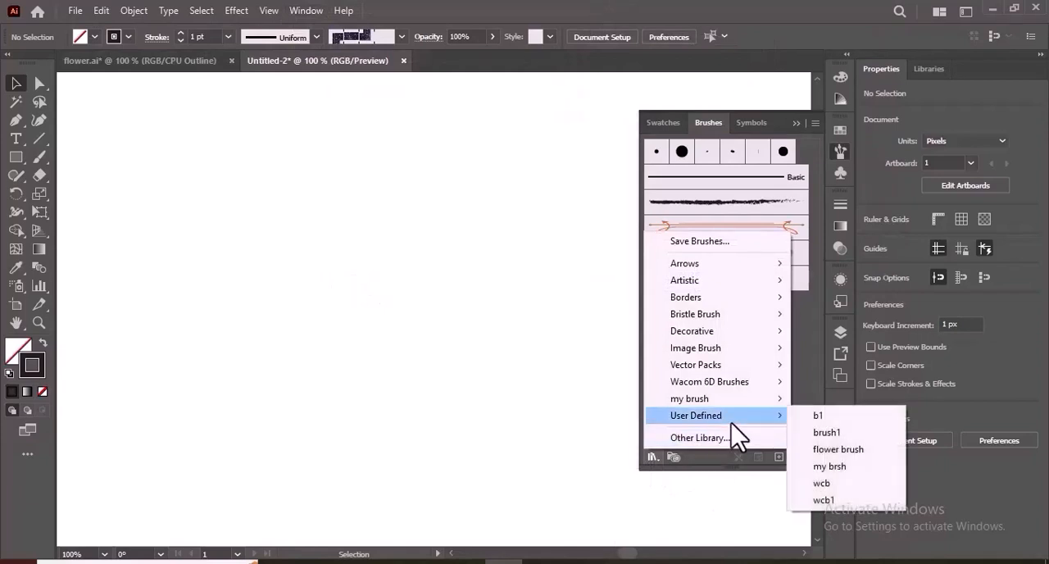
click(836, 450)
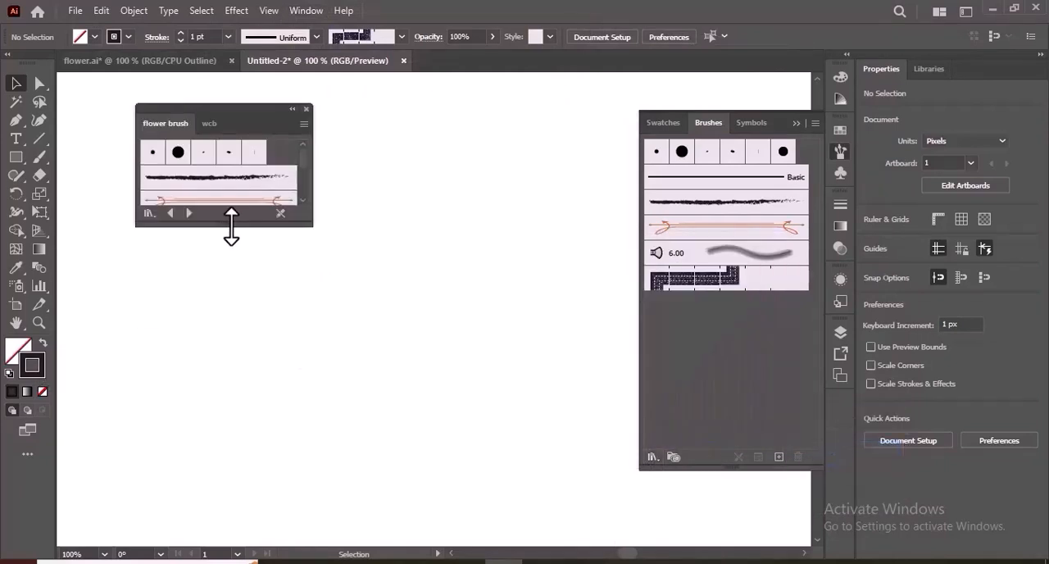
drag(231, 226, 236, 473)
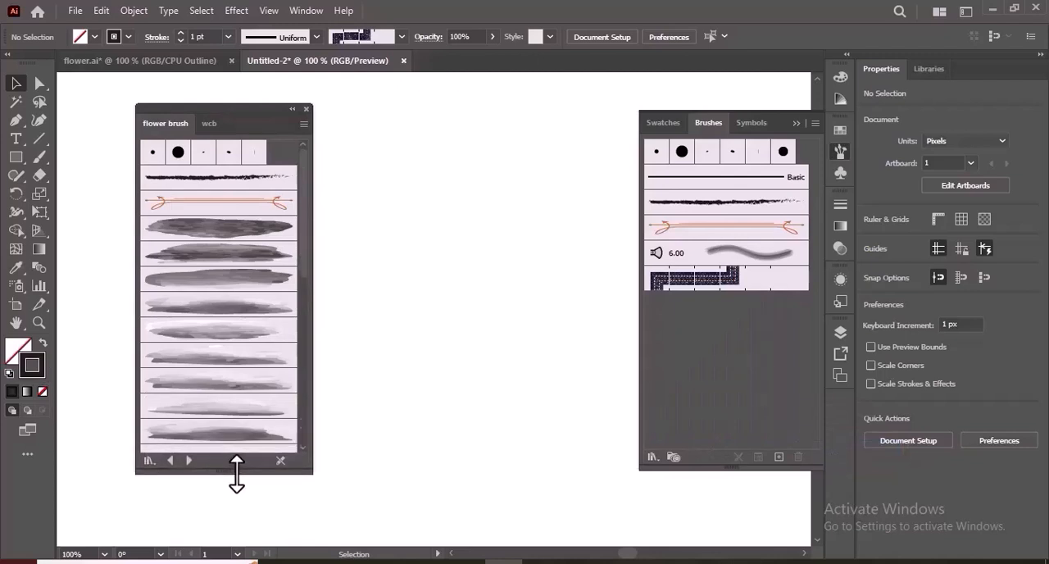
- Add the watercolor art brushes from the flower brush library to the document's brushes, working down the list, and close the library
click(258, 233)
click(257, 261)
click(254, 287)
click(253, 308)
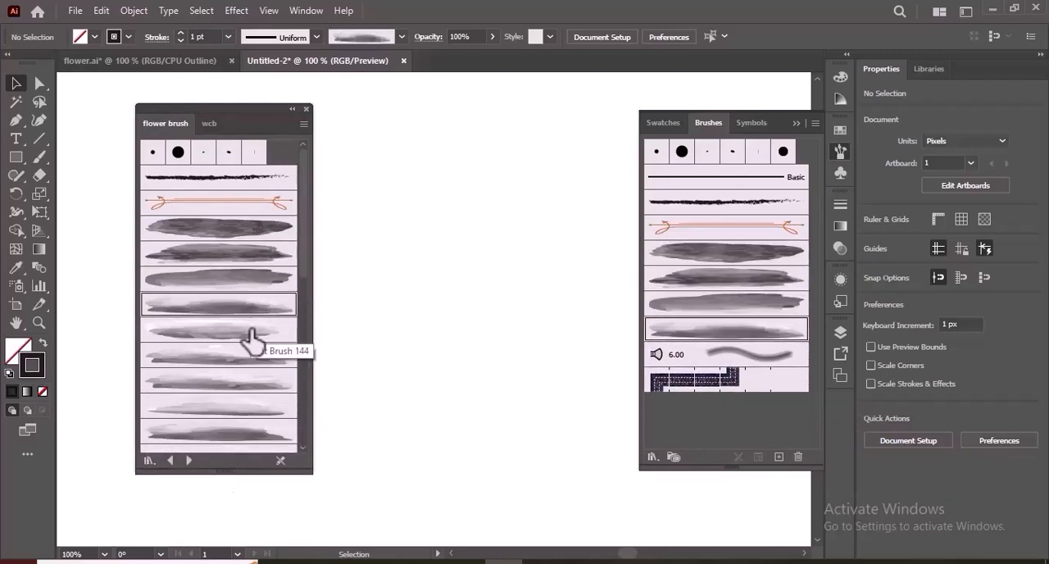
click(252, 336)
click(243, 361)
click(246, 402)
click(243, 428)
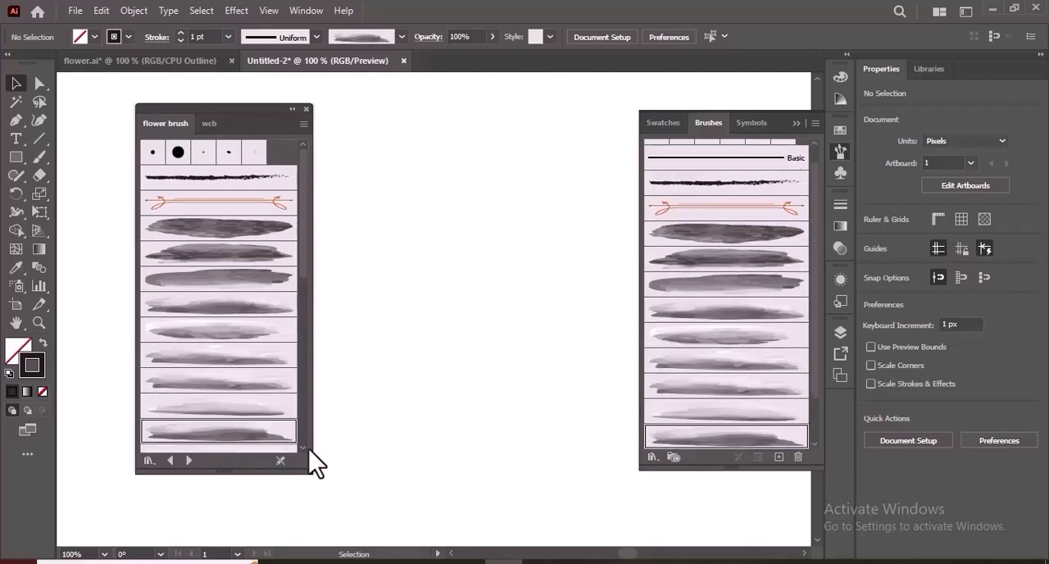
click(305, 448)
click(304, 449)
click(304, 449)
click(263, 384)
click(256, 407)
click(252, 431)
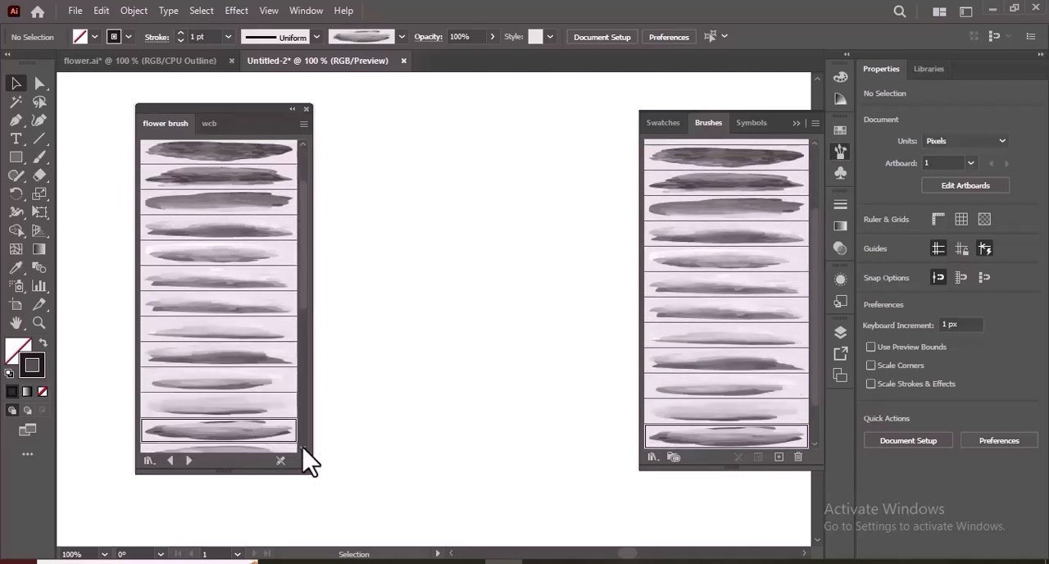
click(304, 448)
click(304, 449)
click(304, 449)
click(249, 366)
click(246, 391)
click(243, 416)
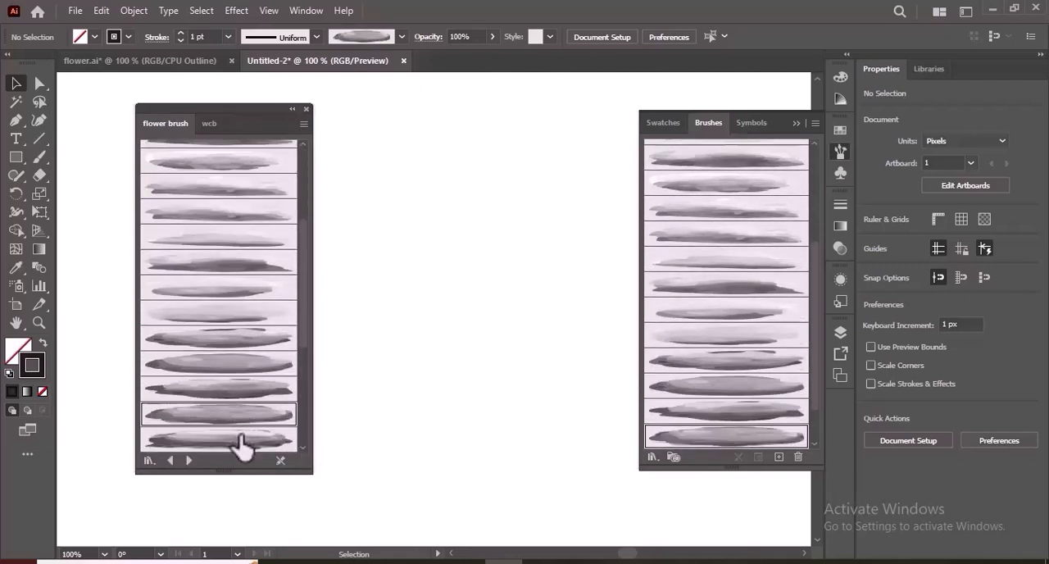
click(243, 443)
click(305, 448)
click(305, 448)
click(304, 448)
click(261, 374)
click(250, 398)
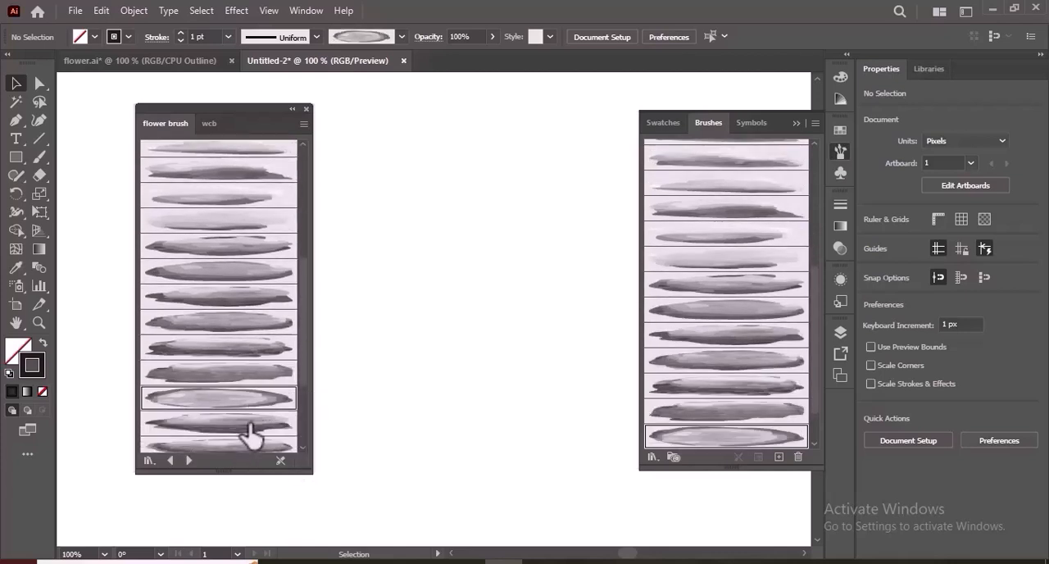
click(246, 424)
click(251, 446)
click(304, 449)
click(304, 448)
click(304, 449)
click(251, 336)
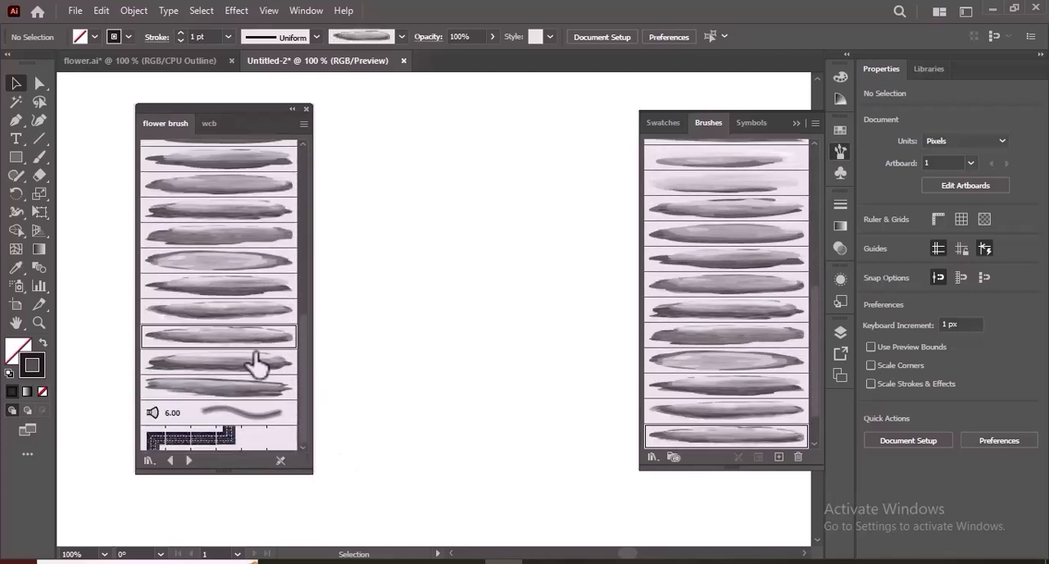
click(256, 363)
click(306, 108)
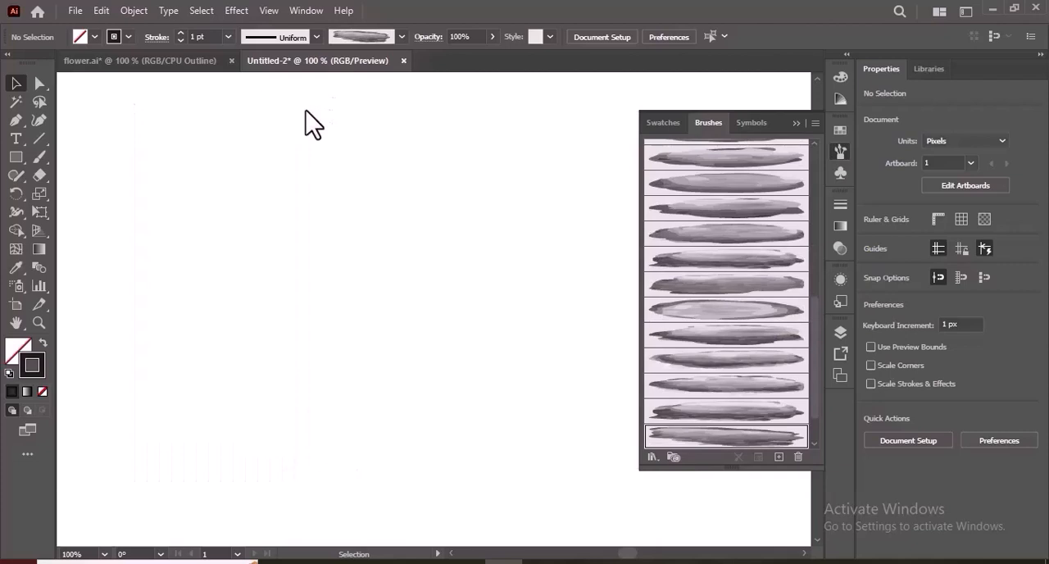
- Set up the Paintbrush tool with a red stroke color and a stroke weight of 0.2 pt
click(39, 157)
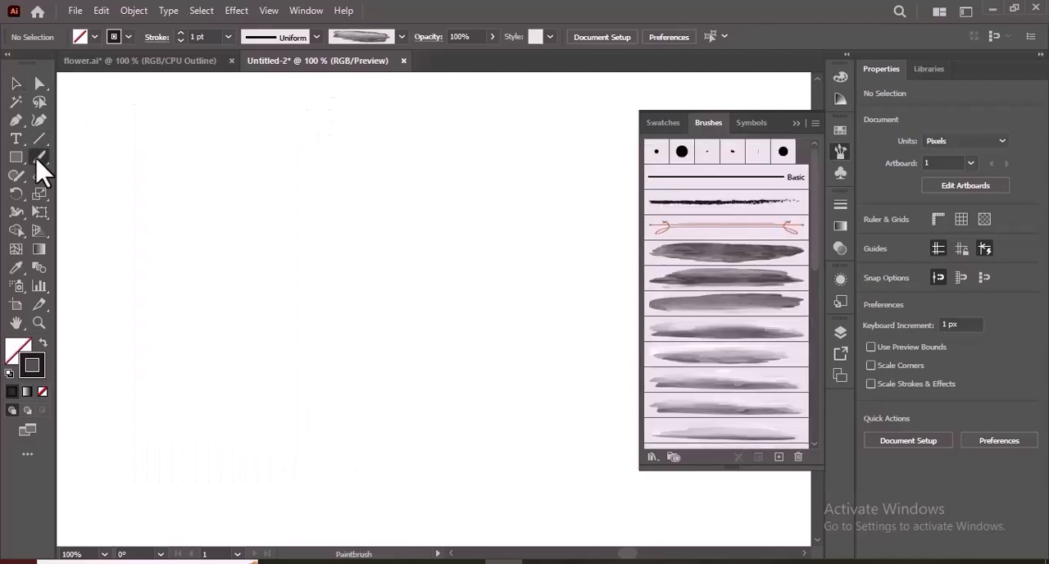
click(128, 37)
click(46, 64)
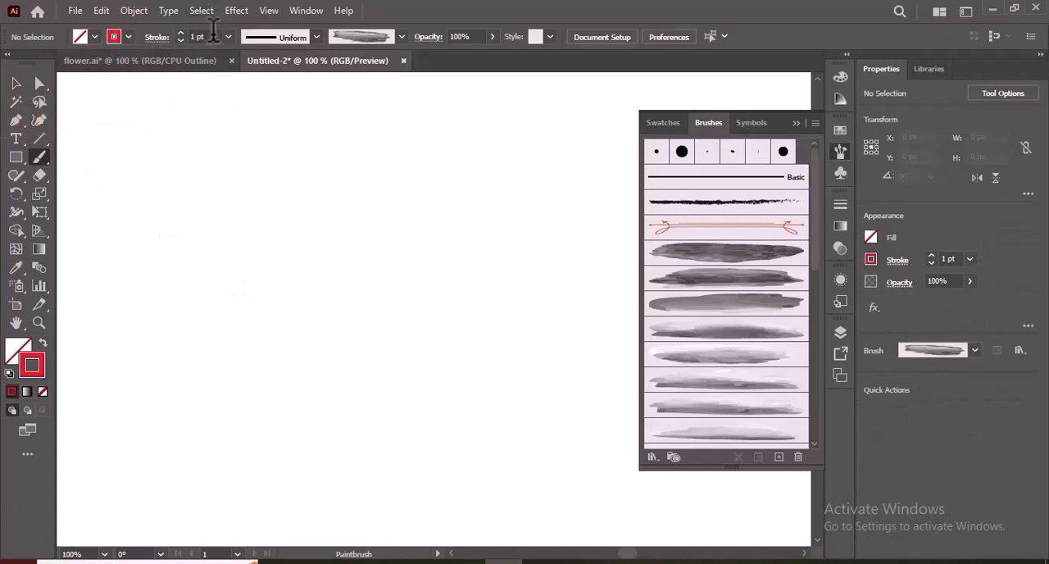
click(228, 38)
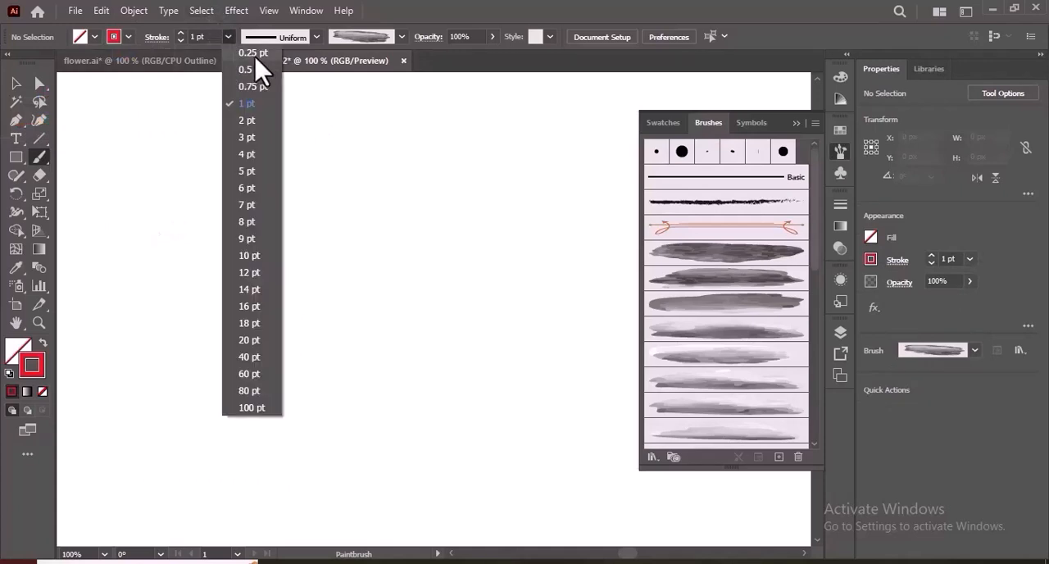
click(253, 55)
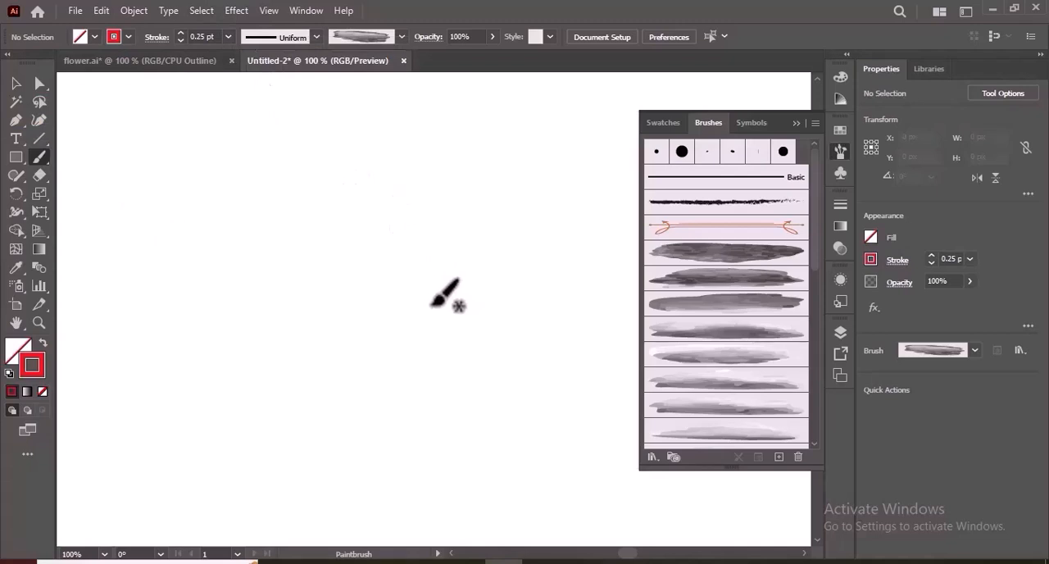
click(180, 41)
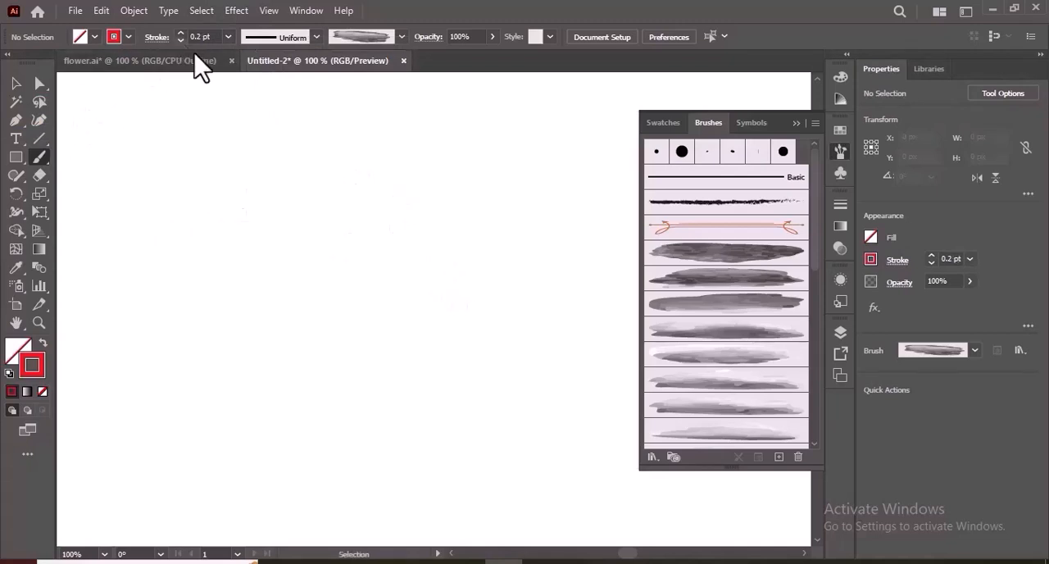
- Paint a short vertical rose centre with the second watercolor brush and a curved petal over its right side with the third at 0.25 pt
click(748, 284)
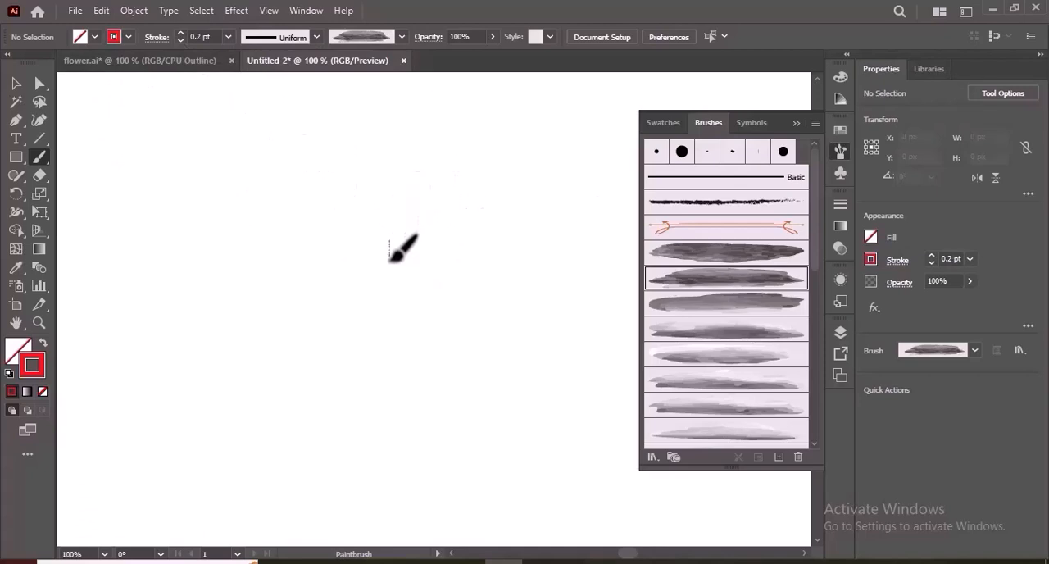
drag(391, 262, 392, 264)
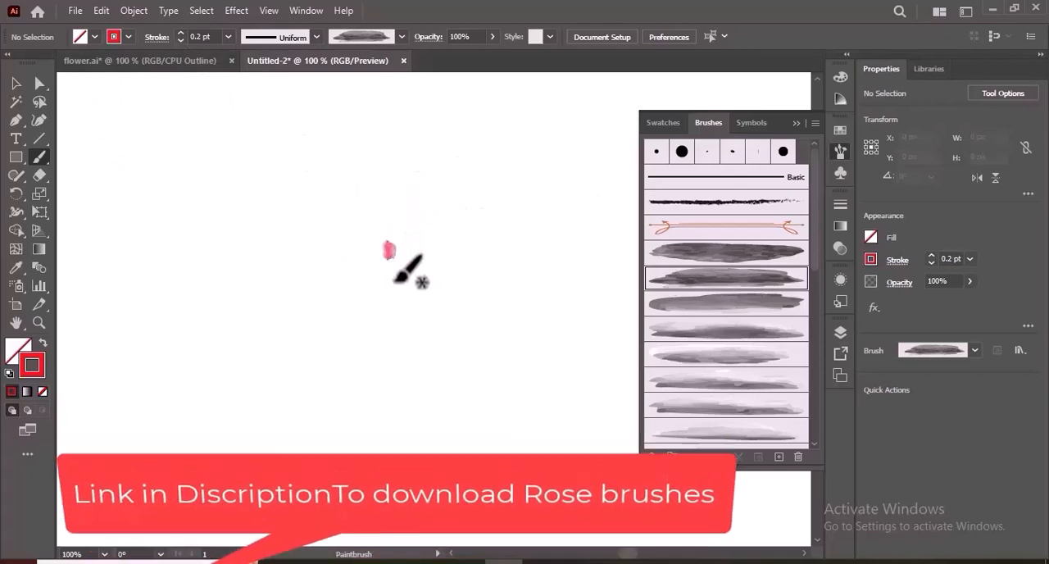
click(729, 305)
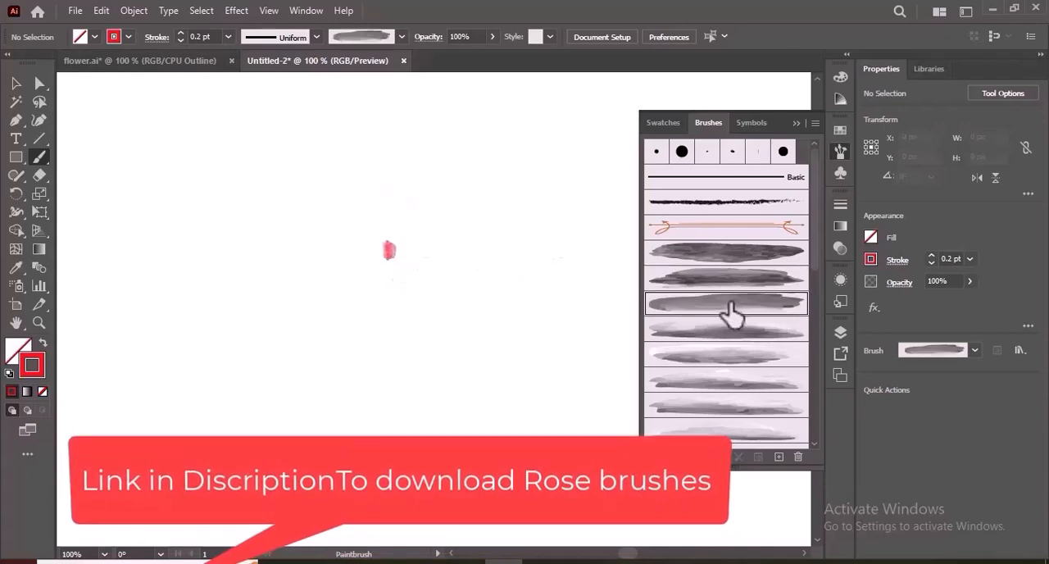
click(229, 37)
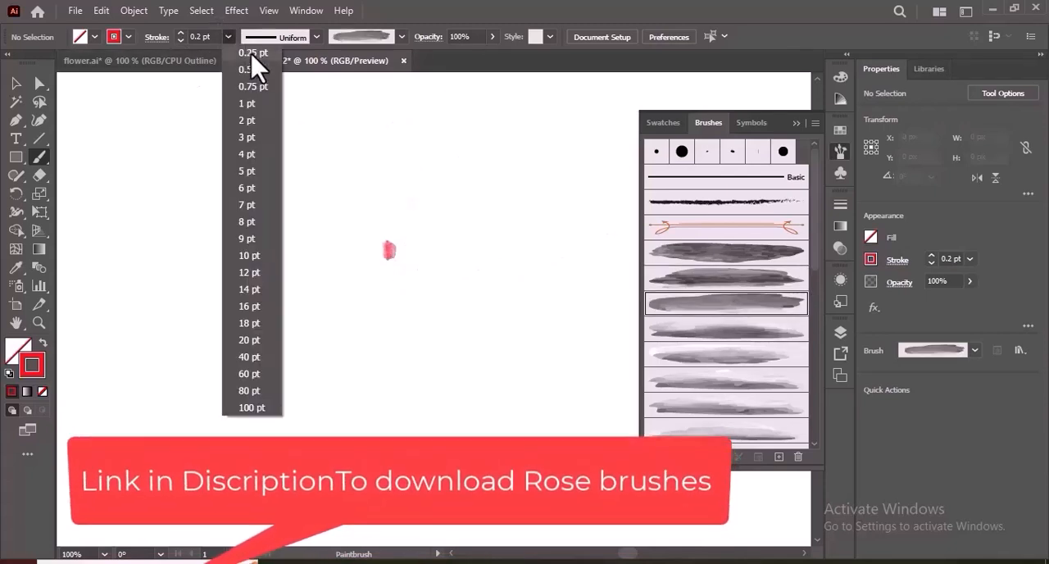
click(248, 54)
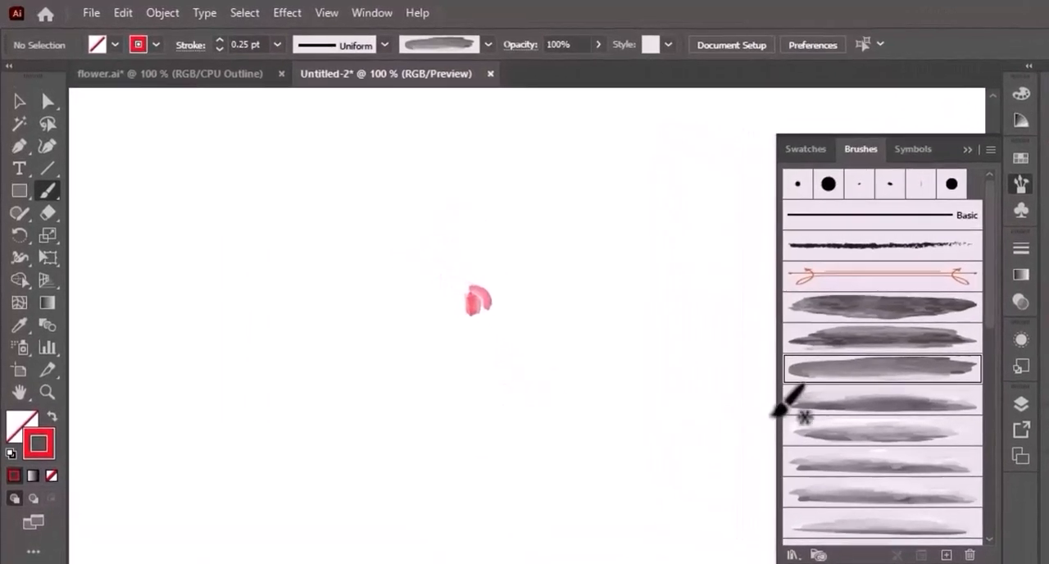
- Paint a curved petal left of the rose centre with the fourth watercolor brush and one beneath it with the fifth
click(856, 404)
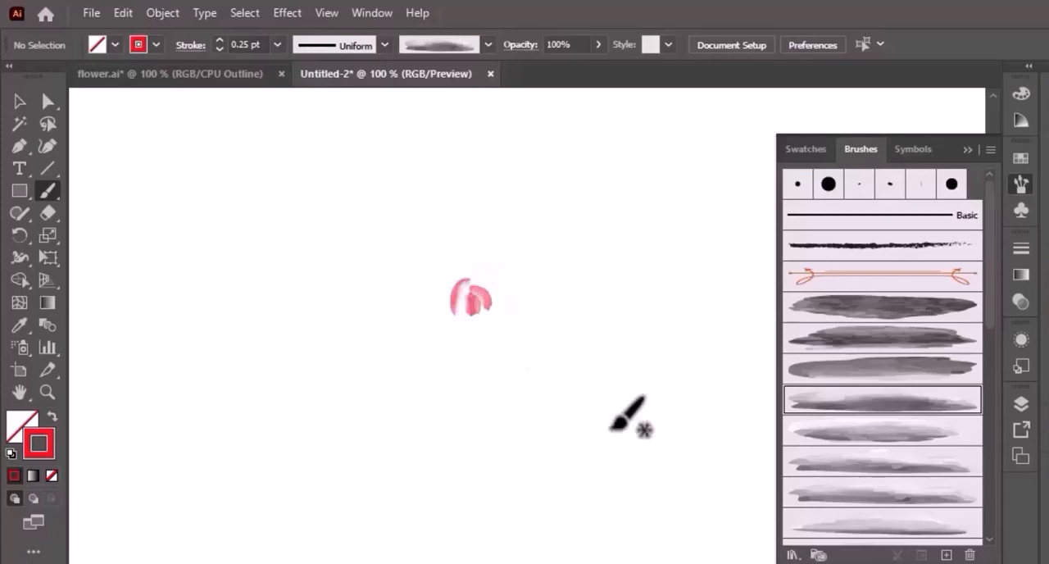
click(926, 435)
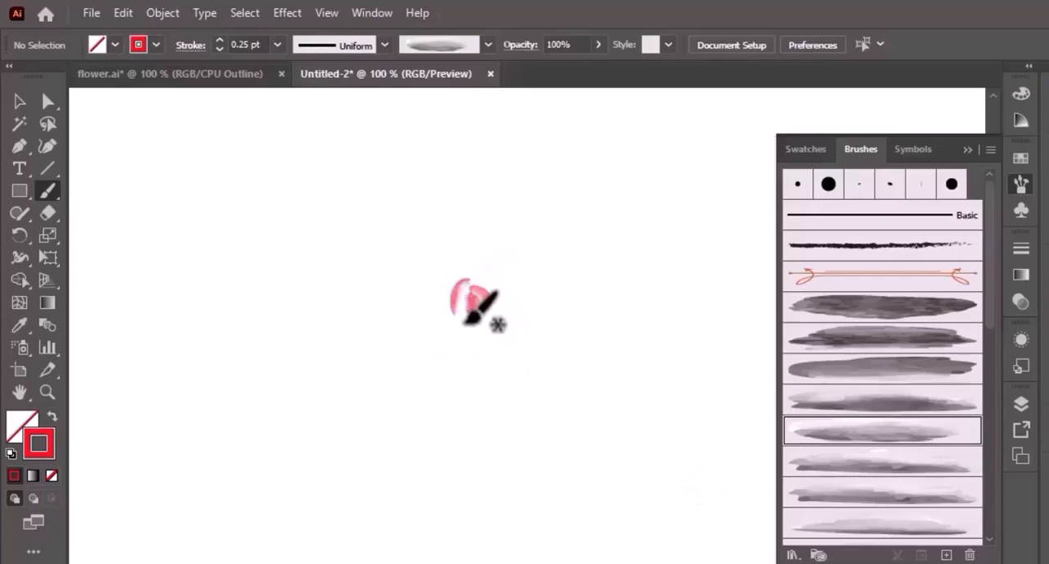
drag(462, 310, 486, 320)
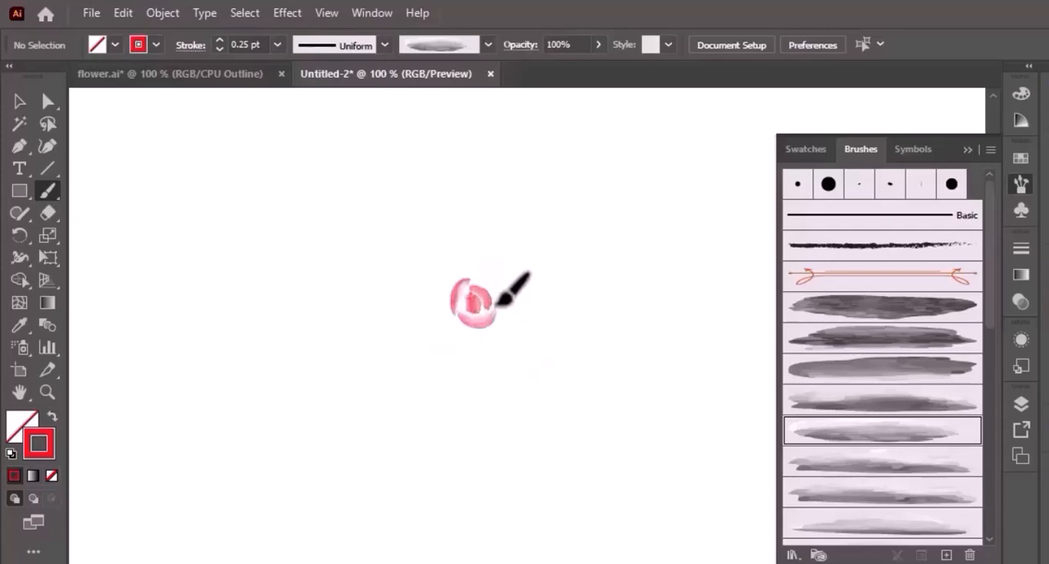
- Widen the left petal's stroke to about 0.5 pt near its upper part with the Width tool and deselect it
click(20, 101)
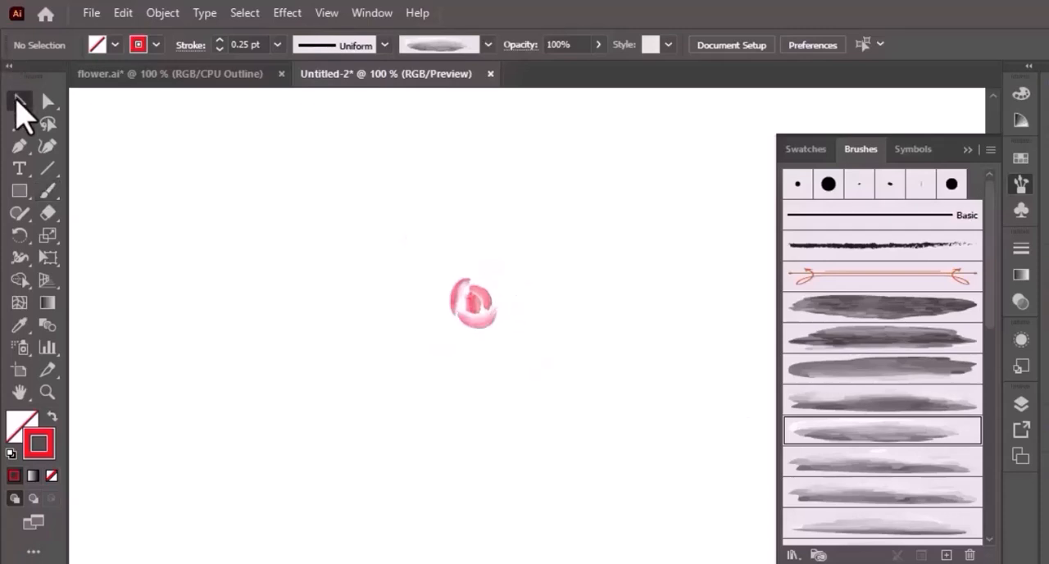
drag(456, 309, 457, 310)
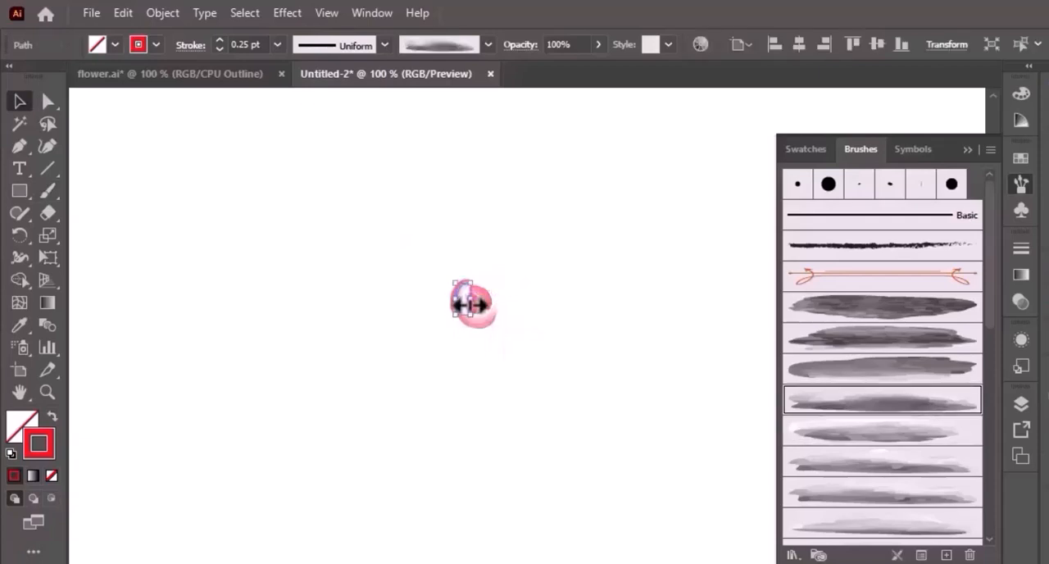
click(532, 356)
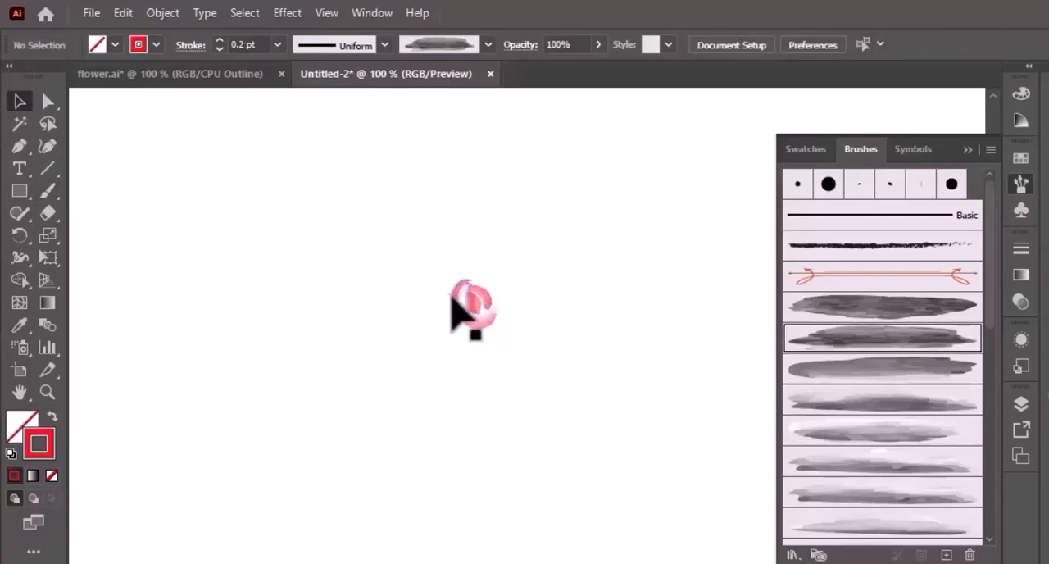
click(456, 303)
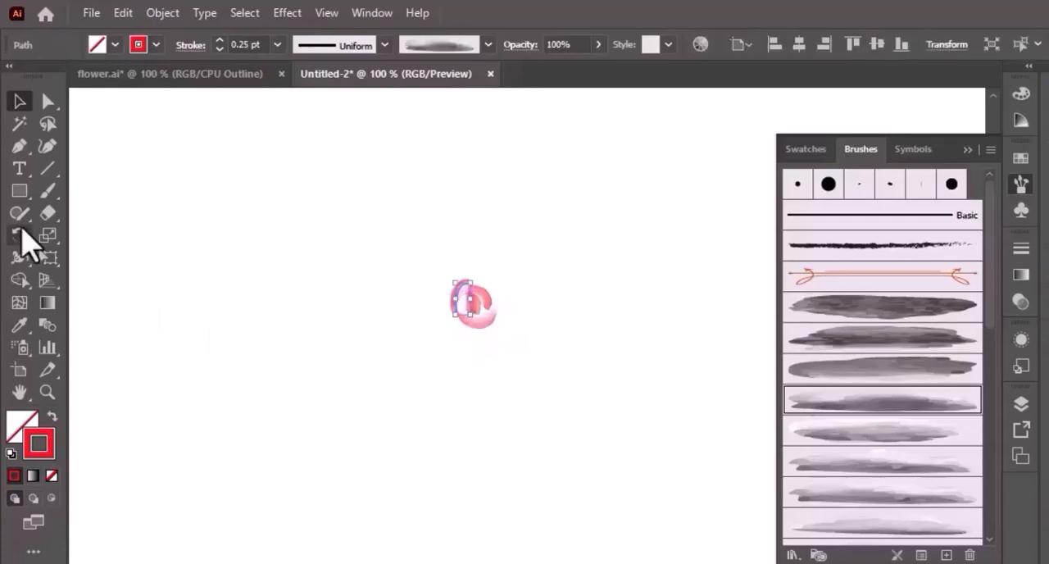
click(21, 257)
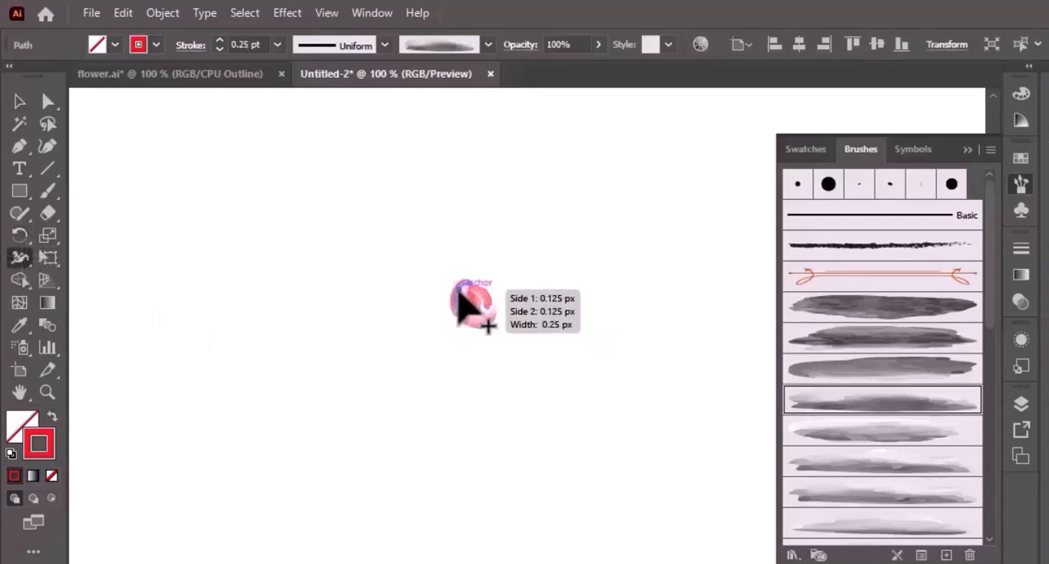
drag(467, 307, 467, 313)
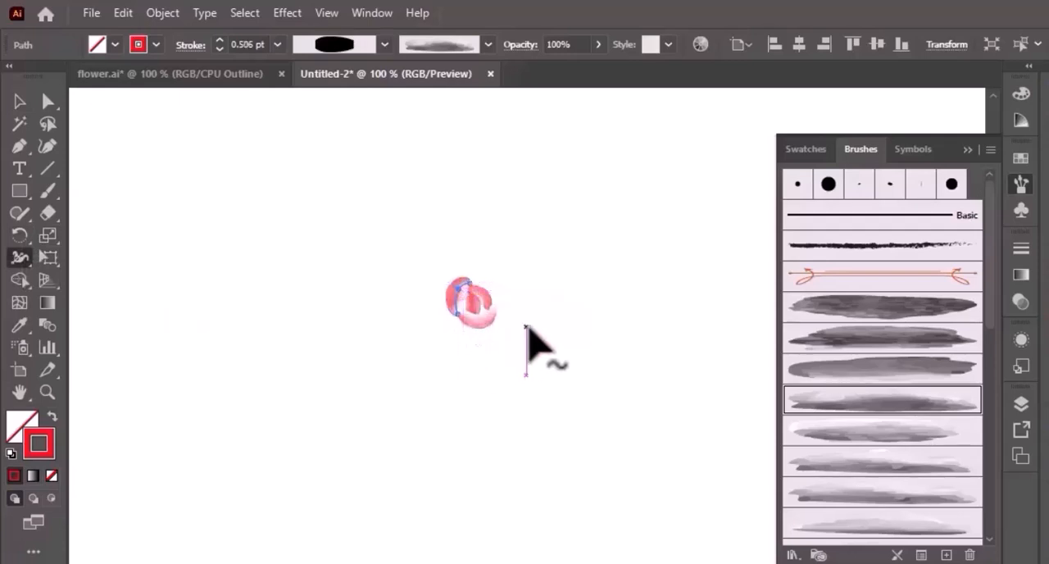
click(19, 102)
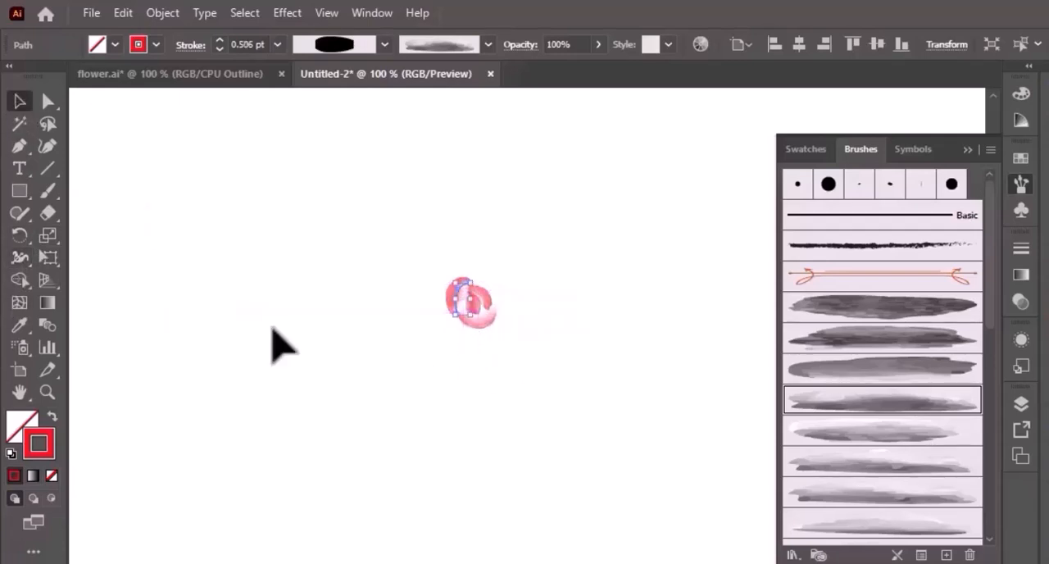
click(352, 427)
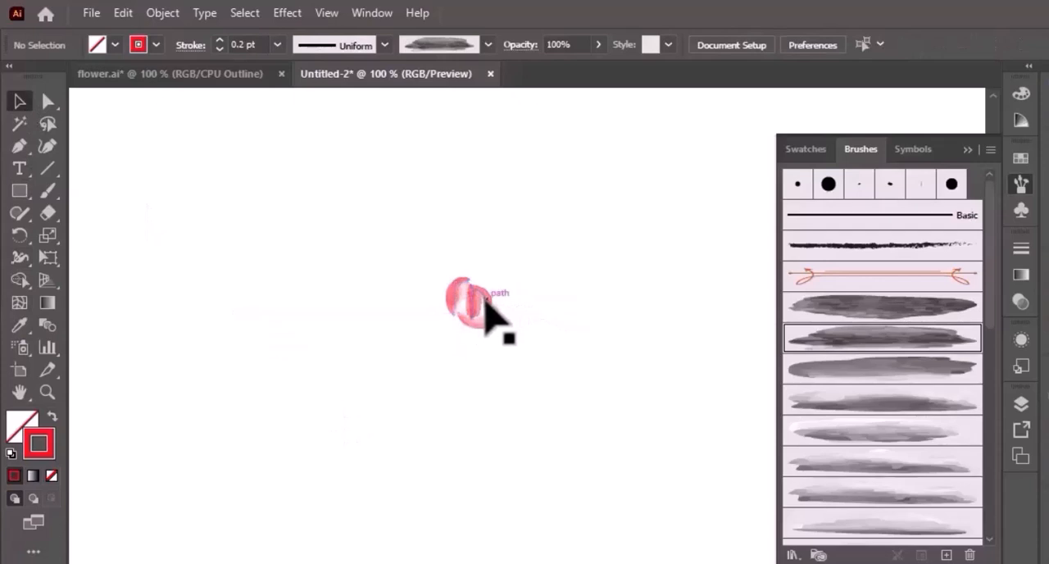
- Widen the stroke of the curved petal right of the rose centre to about 0.63 pt with the Width tool and deselect it
click(485, 301)
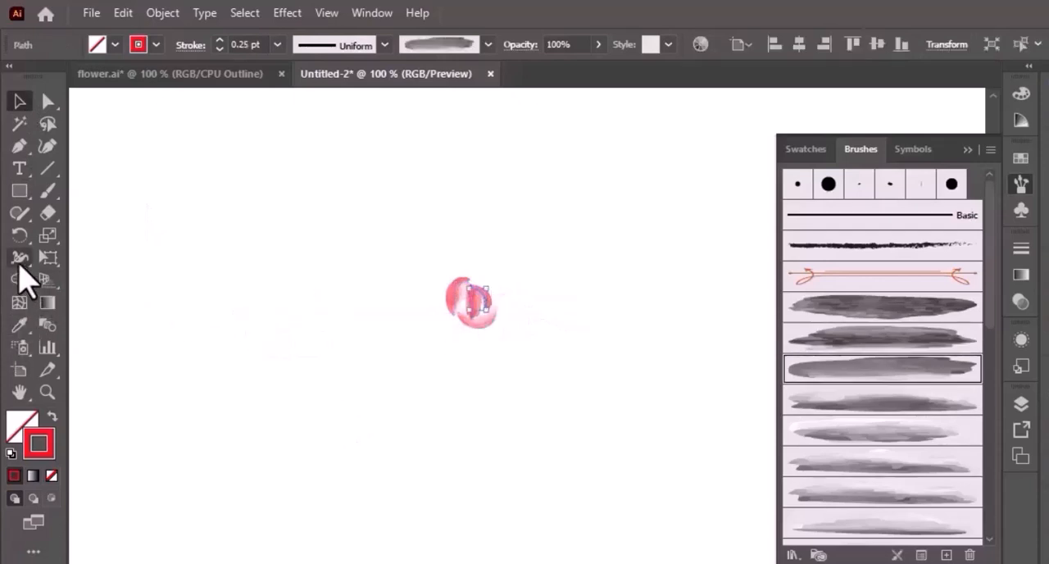
click(20, 257)
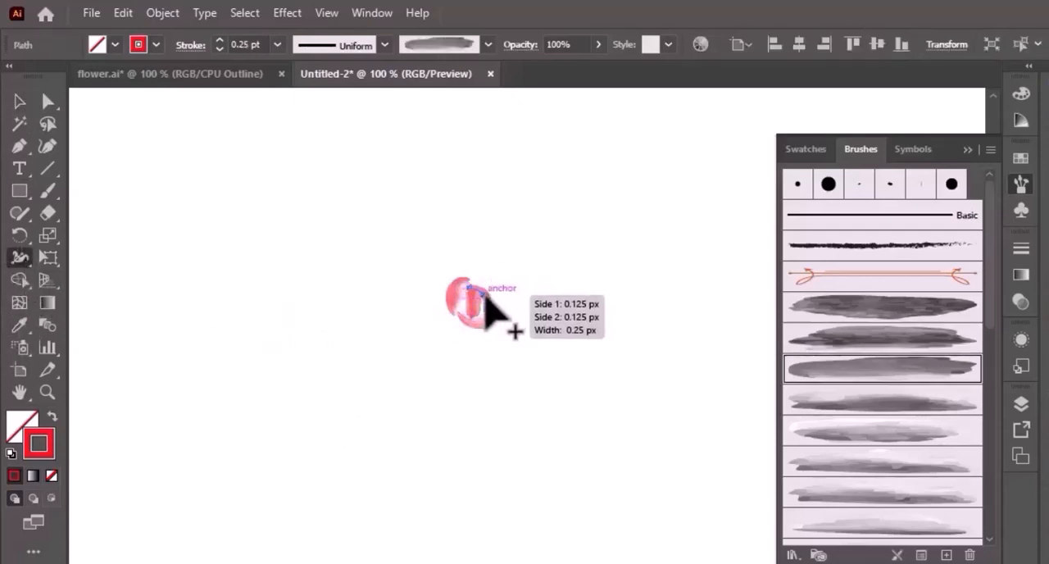
drag(486, 298, 498, 299)
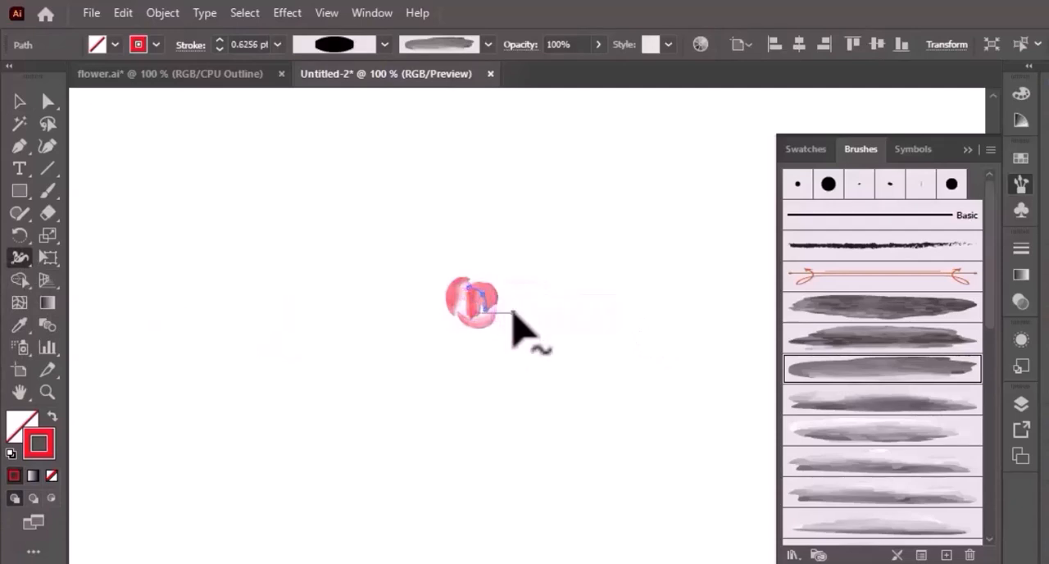
click(21, 105)
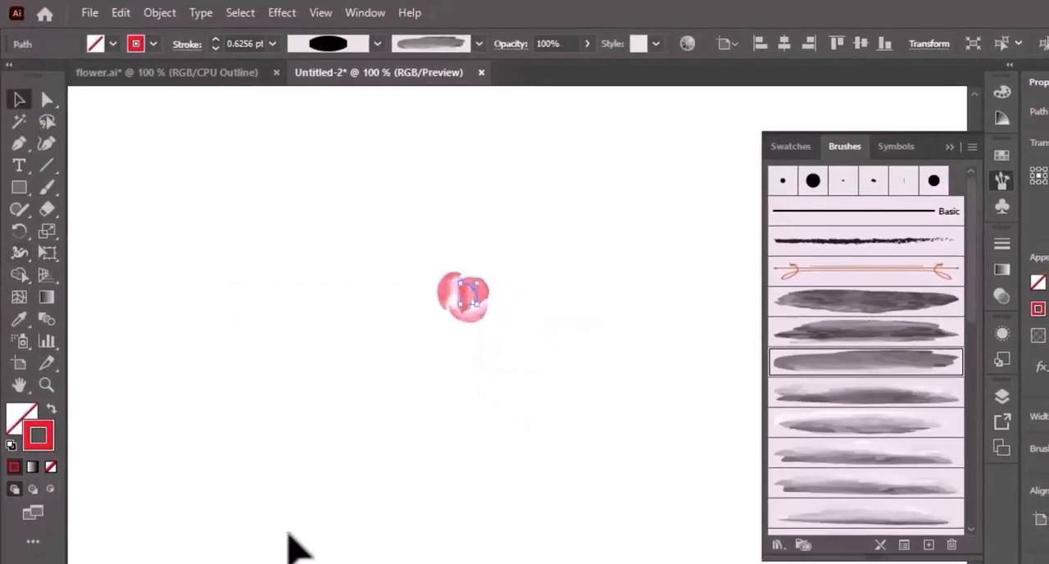
click(287, 545)
- Paint two pale outer petals at 0.5 pt, one over the centre's upper right and one around its lower right, using a different soft brush for each
key(b)
click(271, 44)
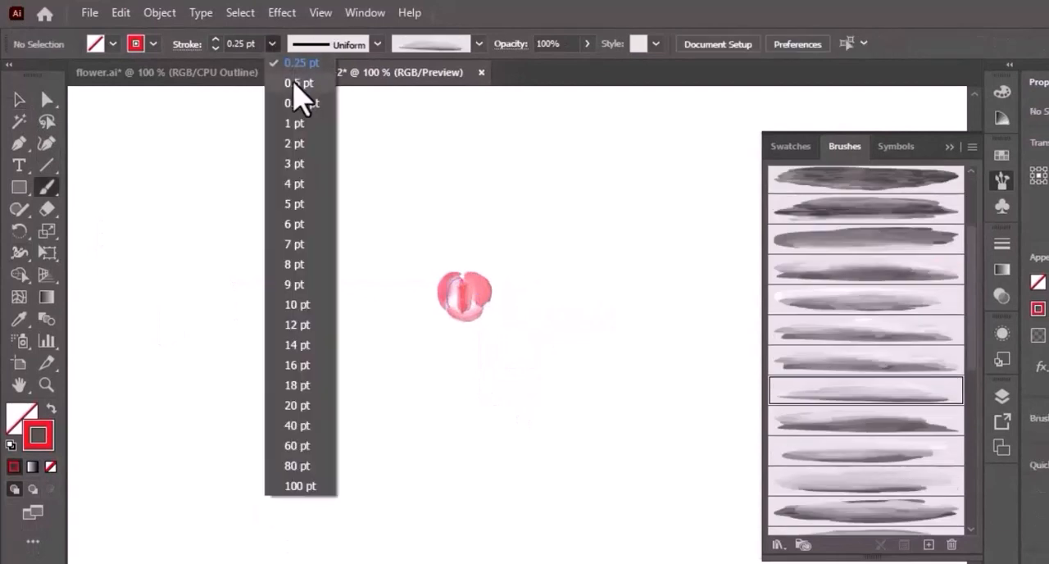
click(295, 83)
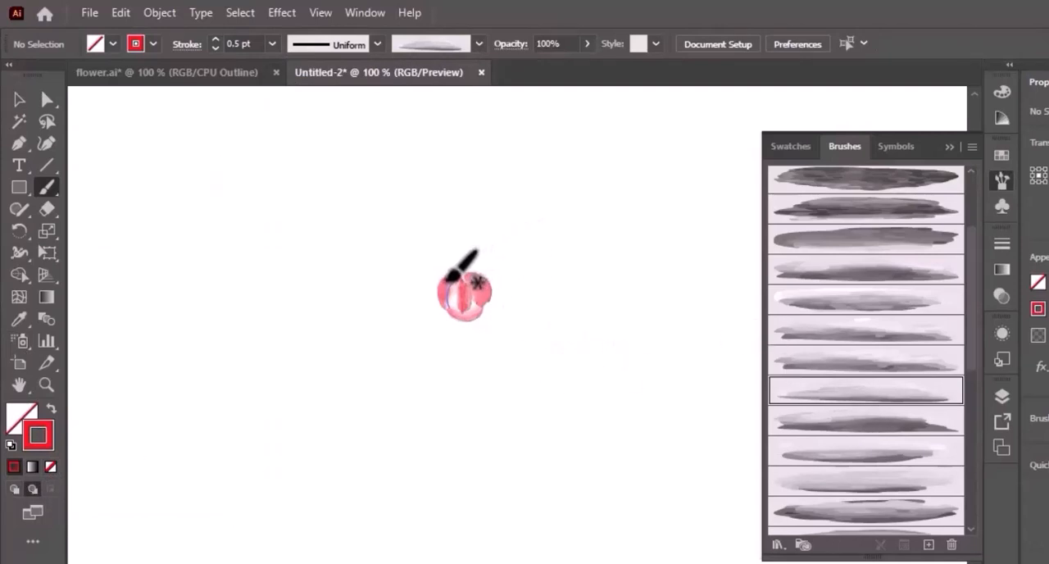
mouse_move(457, 264)
mouse_down()
mouse_move(499, 288)
mouse_move(486, 305)
mouse_up()
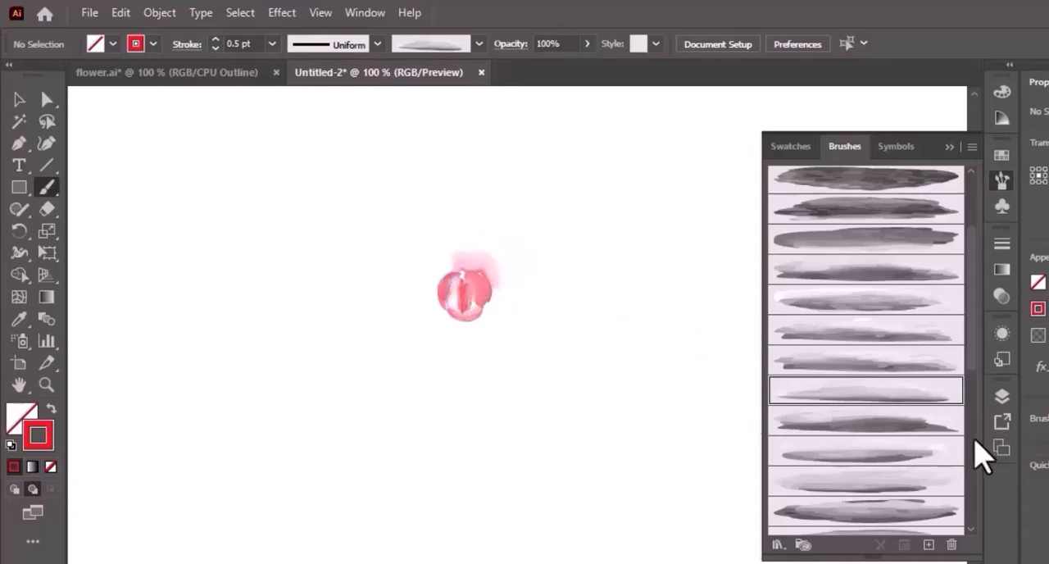
click(854, 484)
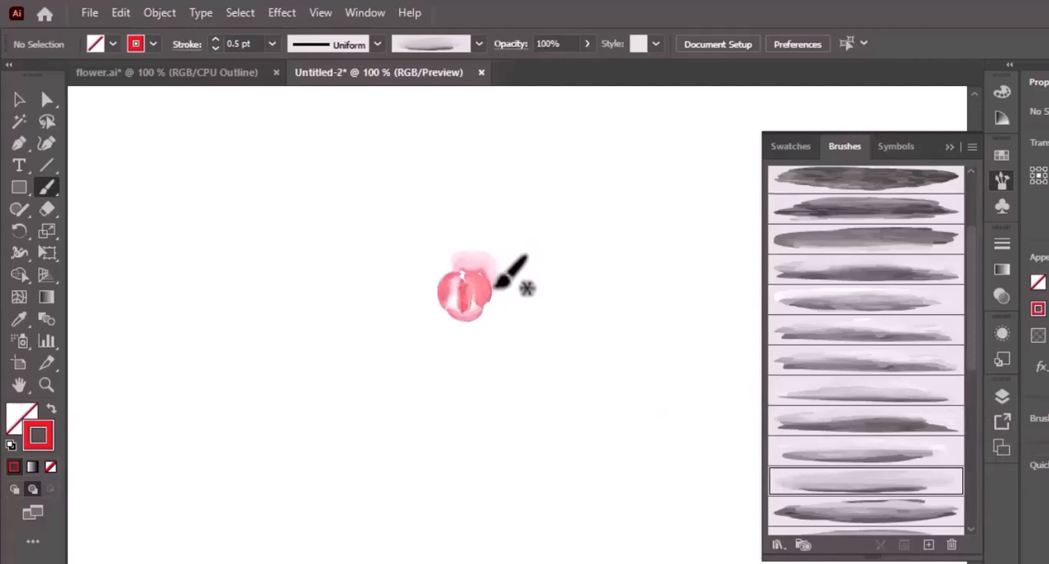
mouse_move(491, 285)
mouse_down()
mouse_move(504, 322)
mouse_move(463, 311)
mouse_up()
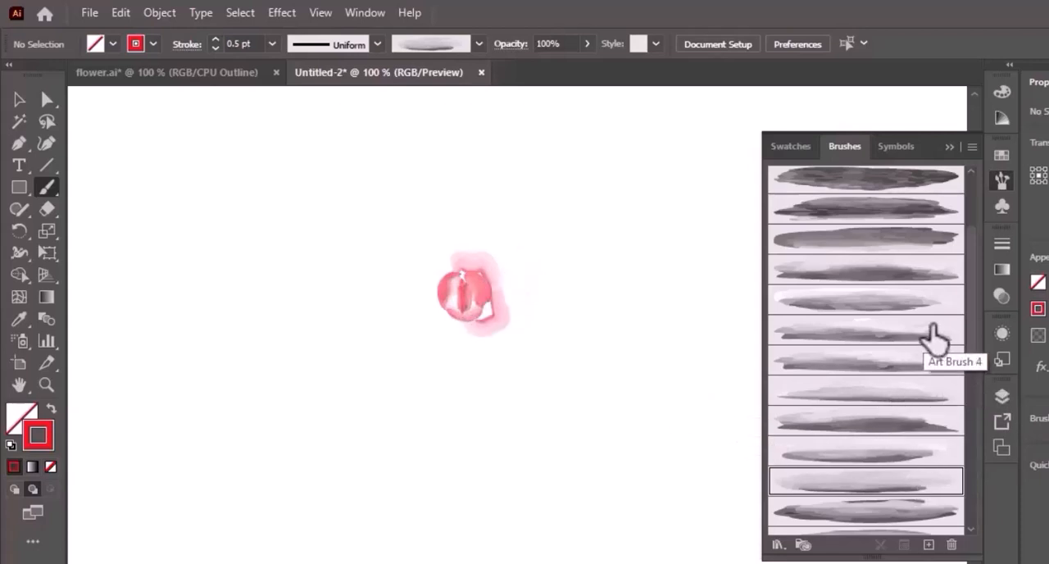
- Paint a pale petal at the rose's lower left and one around its upper left, each with a different soft watercolor brush
click(902, 452)
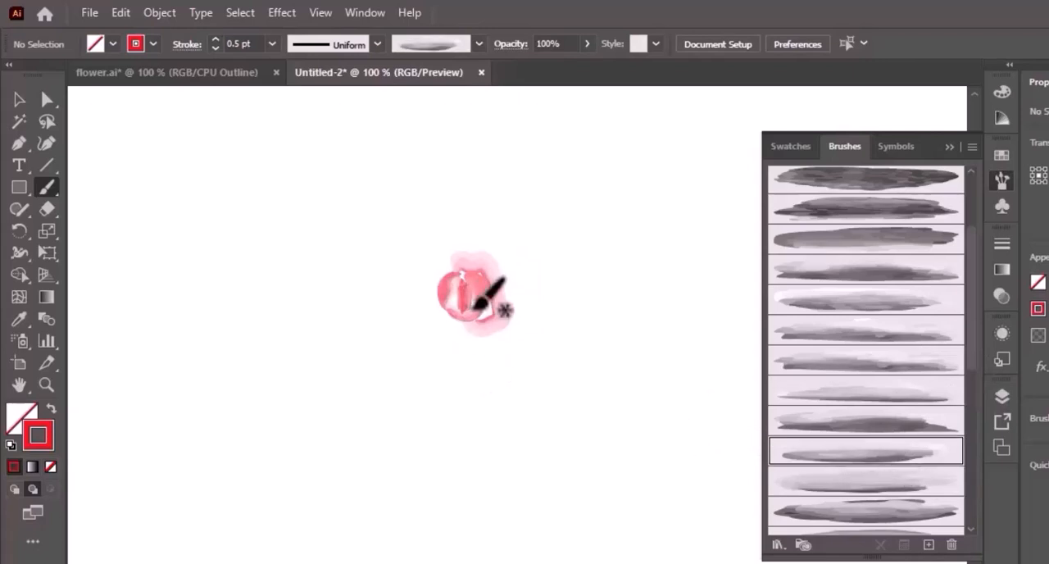
drag(479, 315, 431, 322)
drag(451, 287, 452, 287)
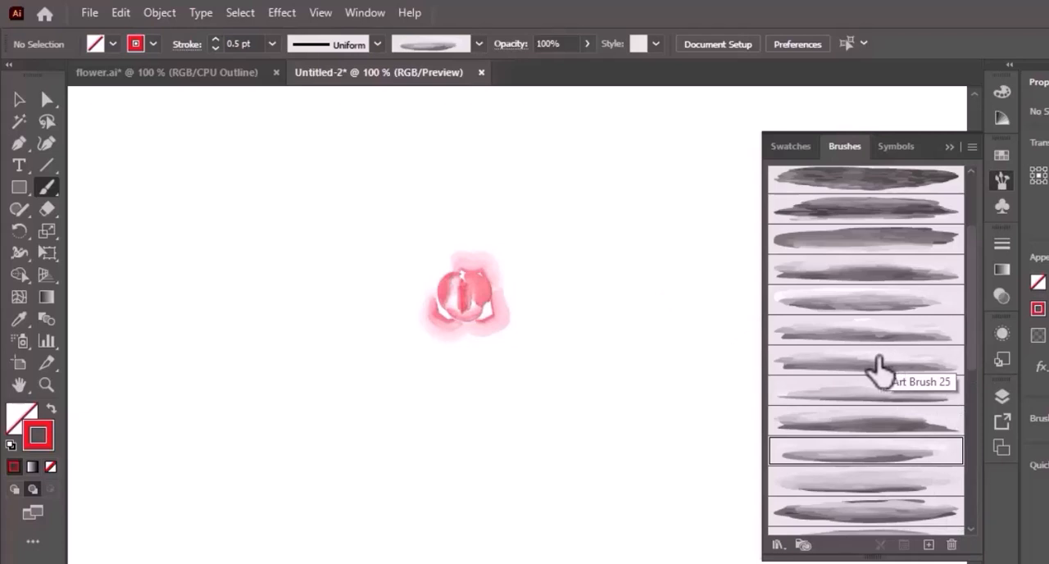
click(915, 337)
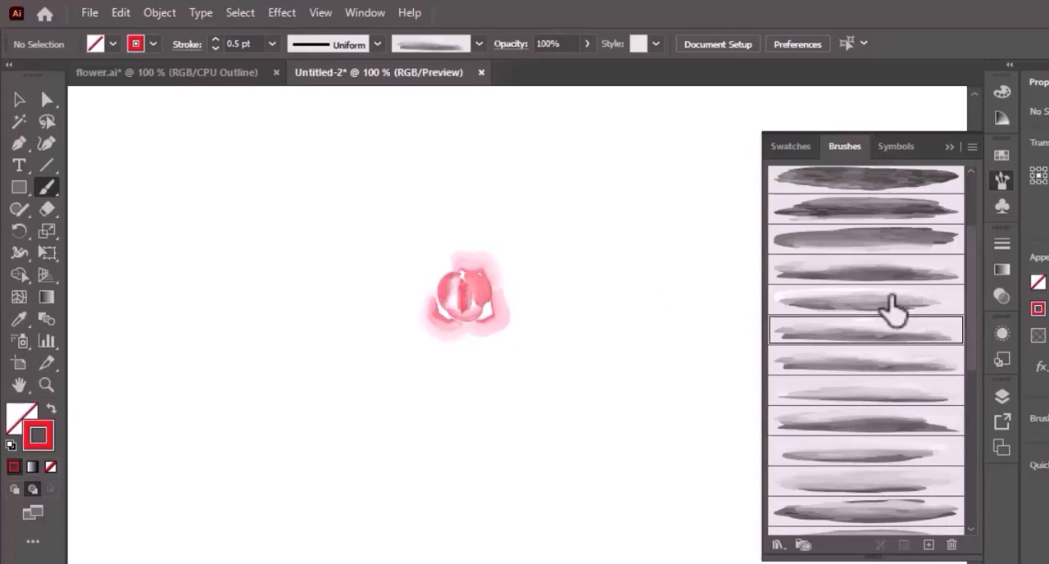
click(891, 302)
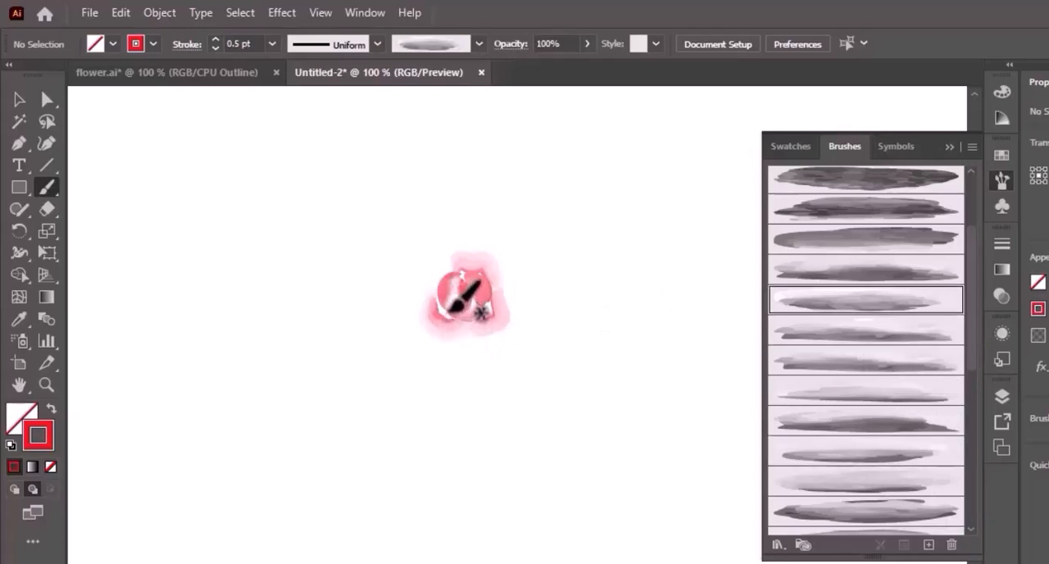
mouse_move(449, 310)
mouse_down()
mouse_move(430, 303)
mouse_move(427, 283)
mouse_move(467, 257)
mouse_move(484, 277)
mouse_up()
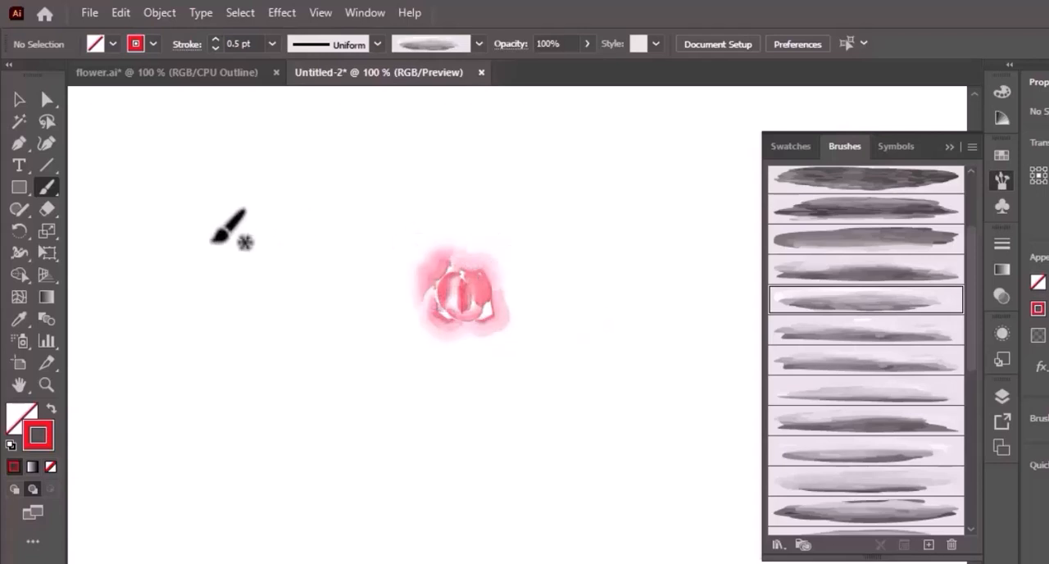
- Move the pale lower-right, upper-right and upper-left petals inward so they sit tightly around the rose centre
click(20, 100)
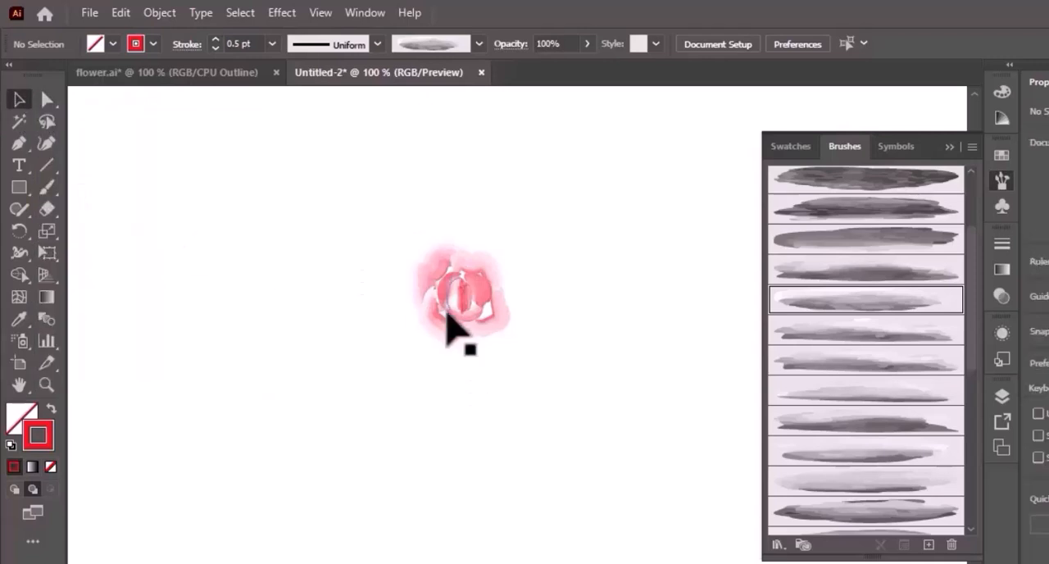
mouse_move(447, 341)
mouse_down()
mouse_move(497, 333)
mouse_move(494, 321)
mouse_up()
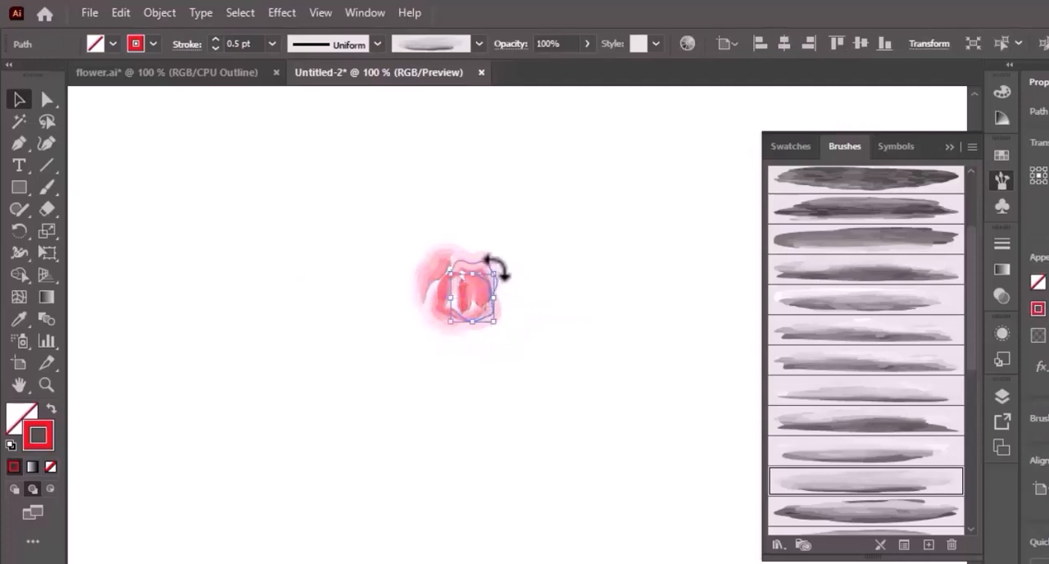
click(565, 224)
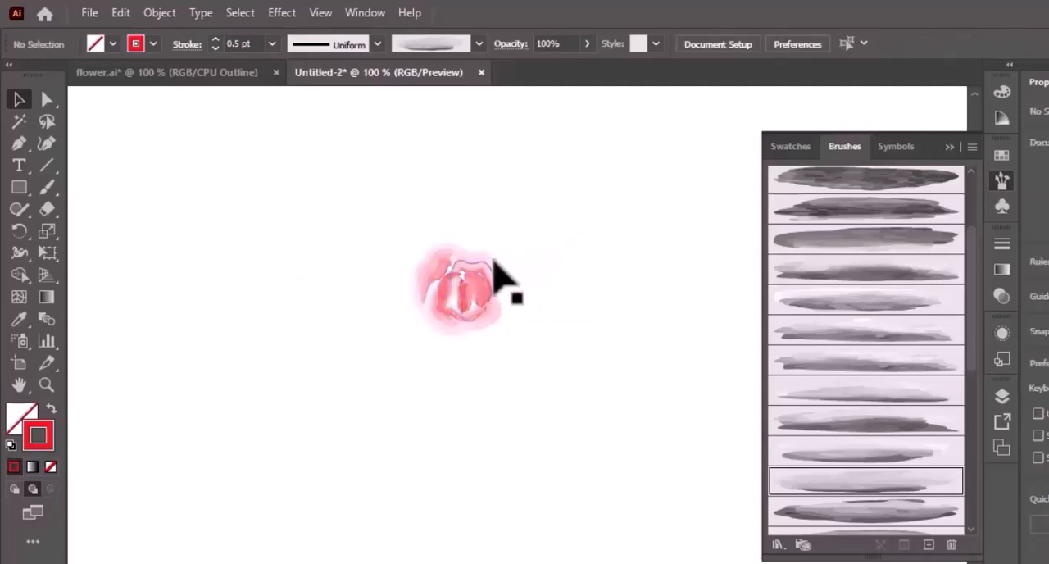
key(ctrl+equal)
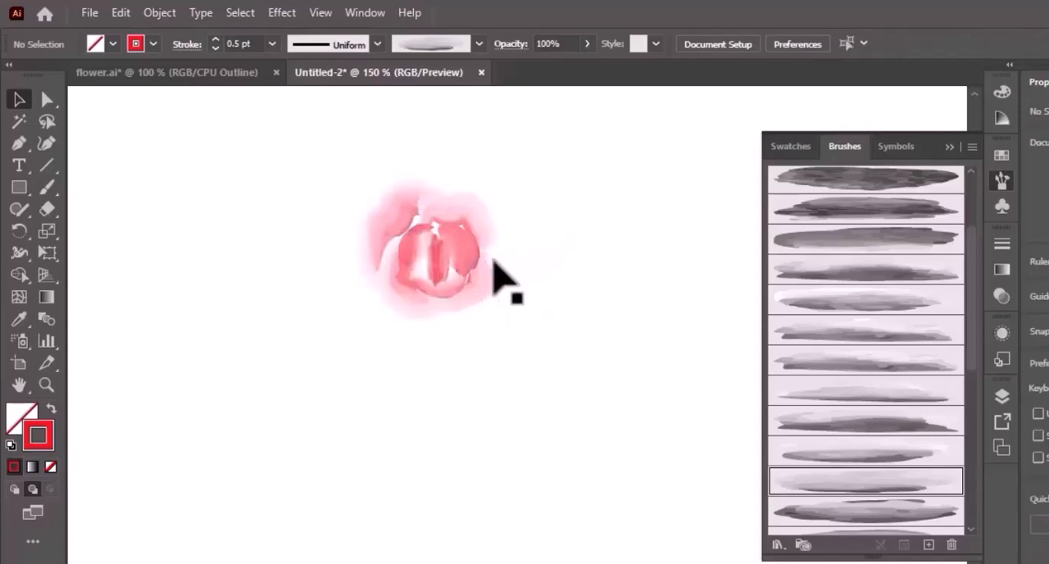
drag(480, 234, 479, 241)
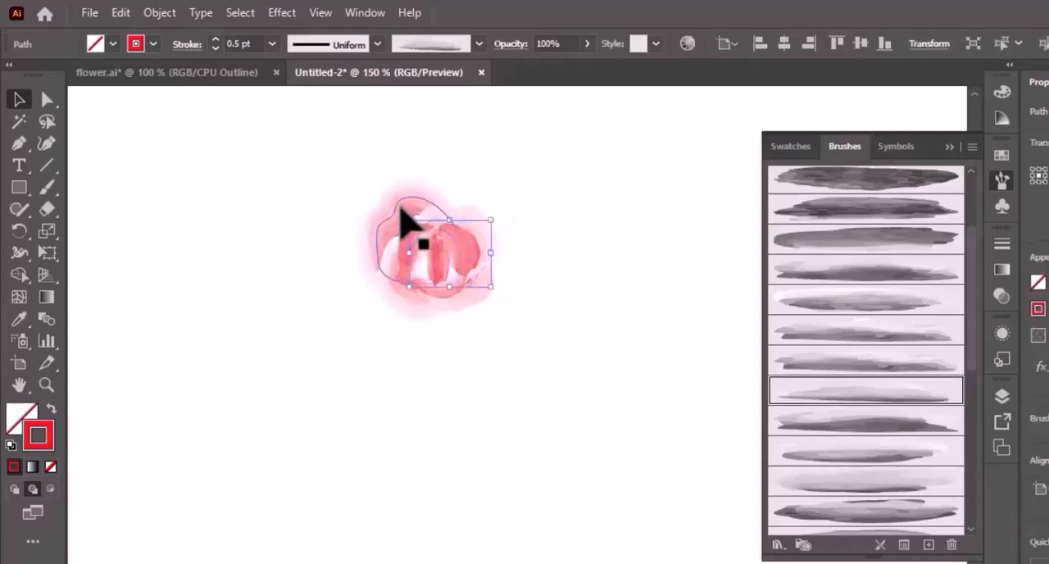
click(401, 212)
drag(383, 217, 389, 220)
click(450, 405)
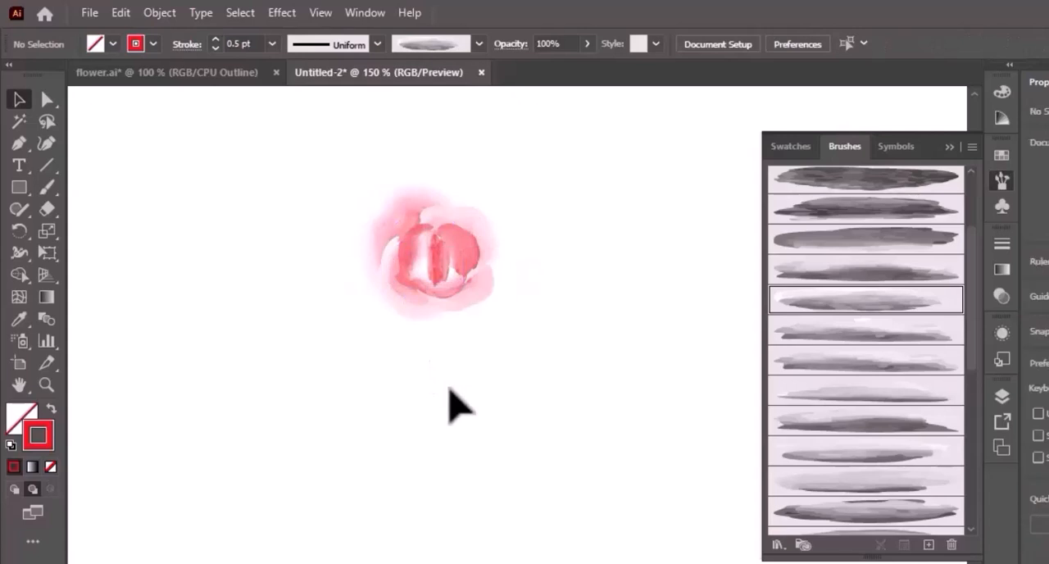
- Paint a large petal across the top of the rose at 0.75 pt and move it down against the inner petals
key(b)
click(271, 45)
click(293, 101)
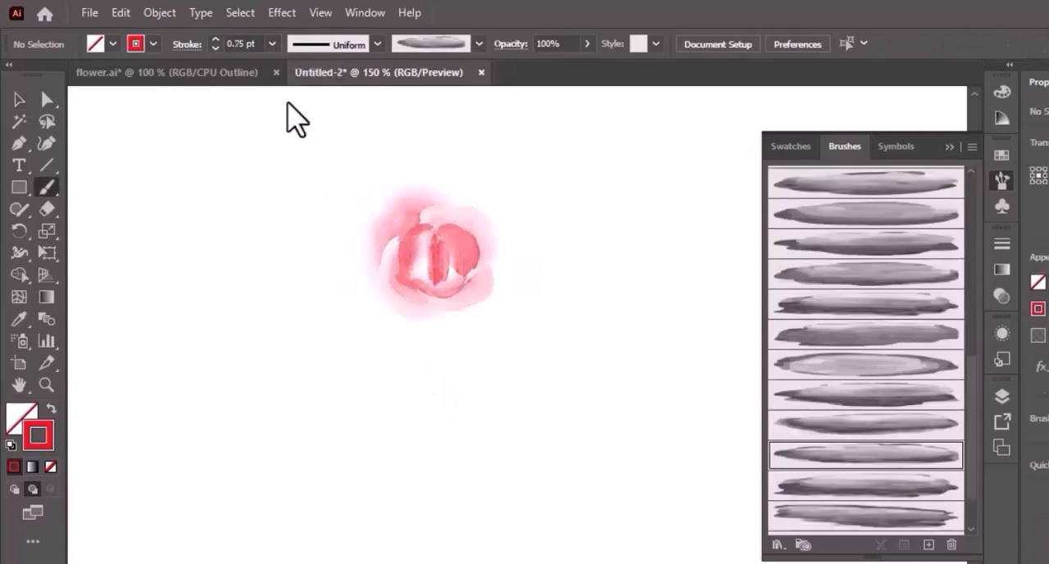
mouse_move(414, 194)
mouse_down()
mouse_move(438, 178)
mouse_move(490, 197)
mouse_move(488, 237)
mouse_up()
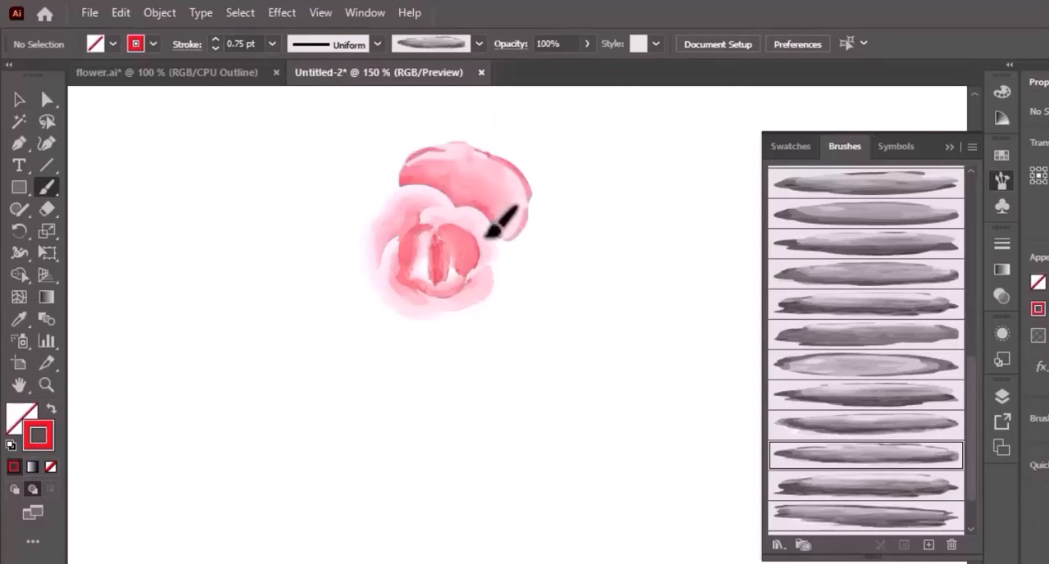
click(18, 105)
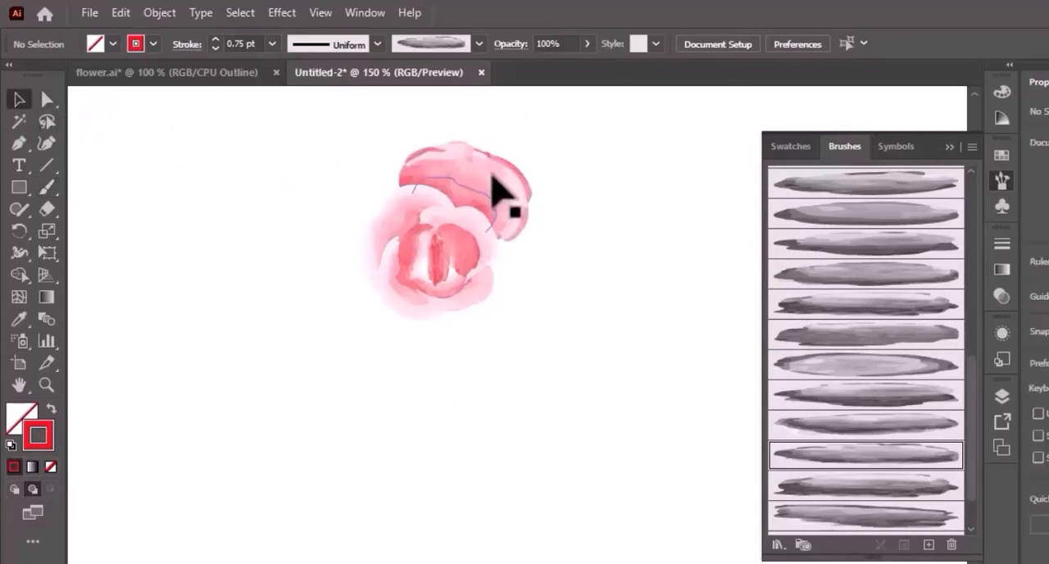
mouse_move(492, 199)
mouse_down()
mouse_move(483, 188)
mouse_move(487, 197)
mouse_up()
click(679, 244)
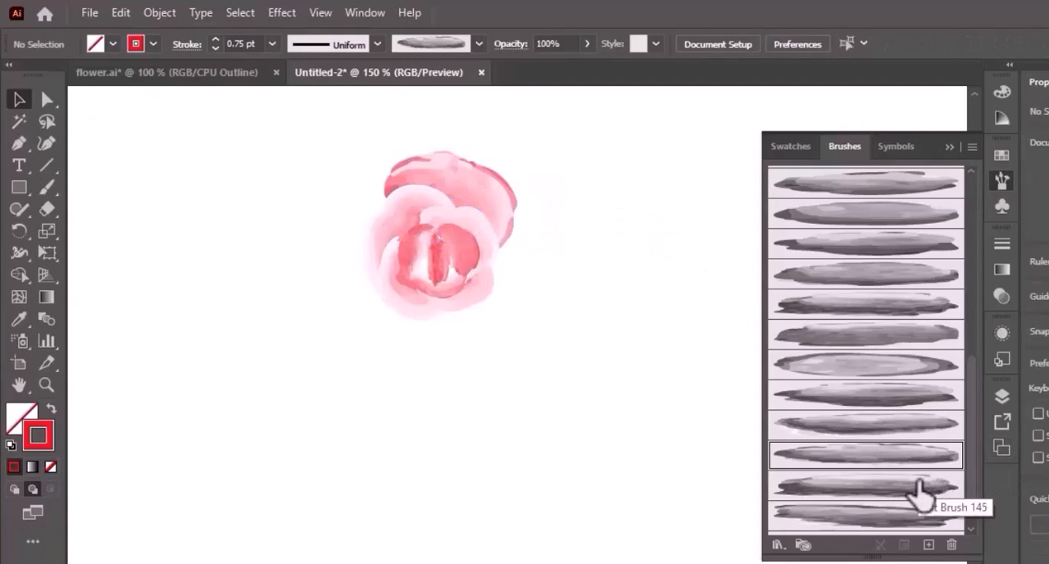
- Paint a large curved petal down the right side of the rose with Art Brush 145 at 0.75 pt
click(919, 489)
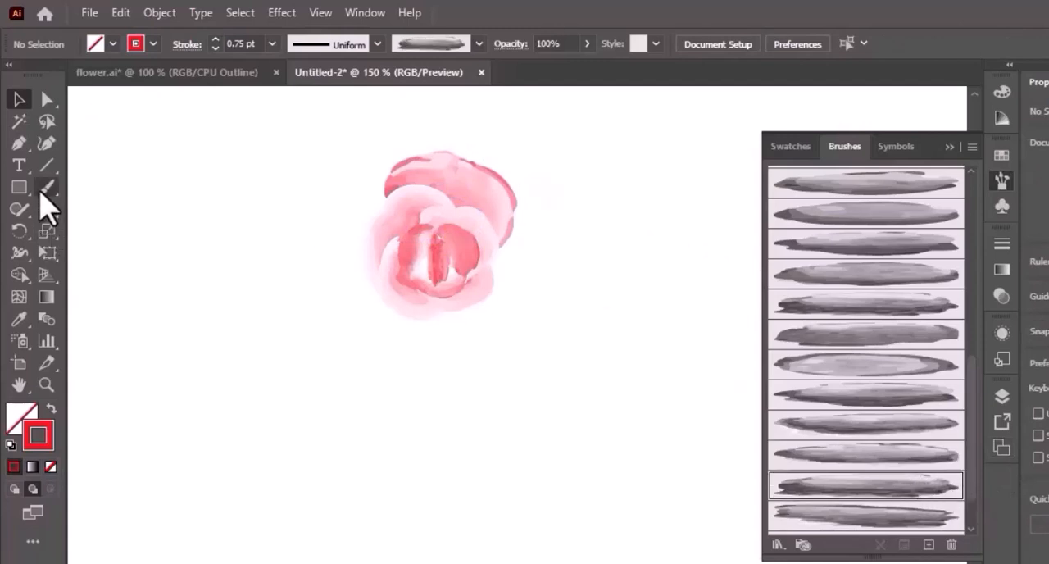
click(47, 187)
mouse_move(479, 213)
mouse_down()
mouse_move(526, 238)
mouse_move(531, 270)
mouse_move(523, 293)
mouse_move(496, 300)
mouse_up()
drag(466, 302, 465, 302)
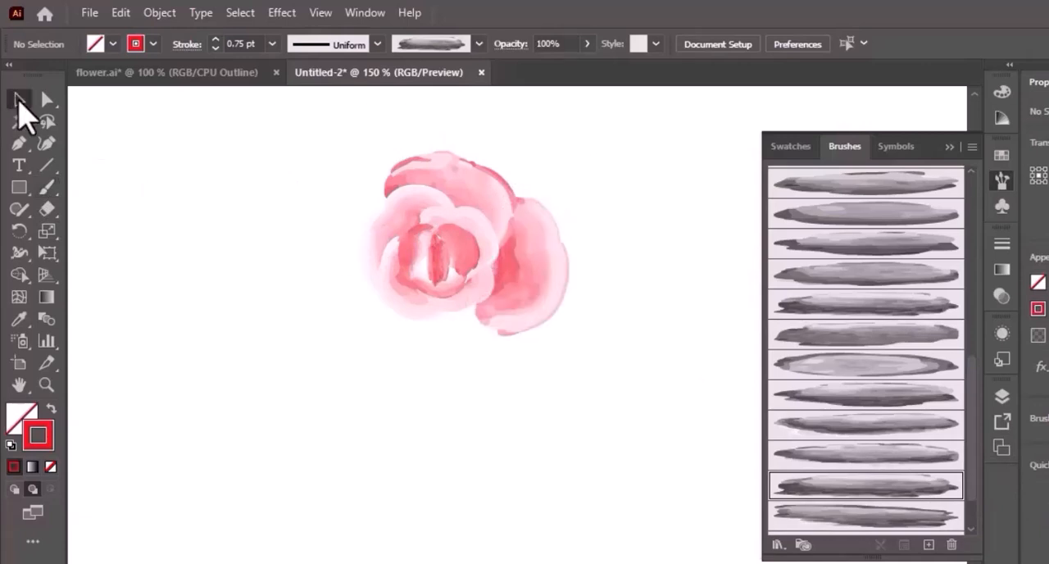
- Set the large right petal's stroke to 0.5 pt, then tilt it slightly and move it closer to the inner petals
click(19, 104)
click(543, 272)
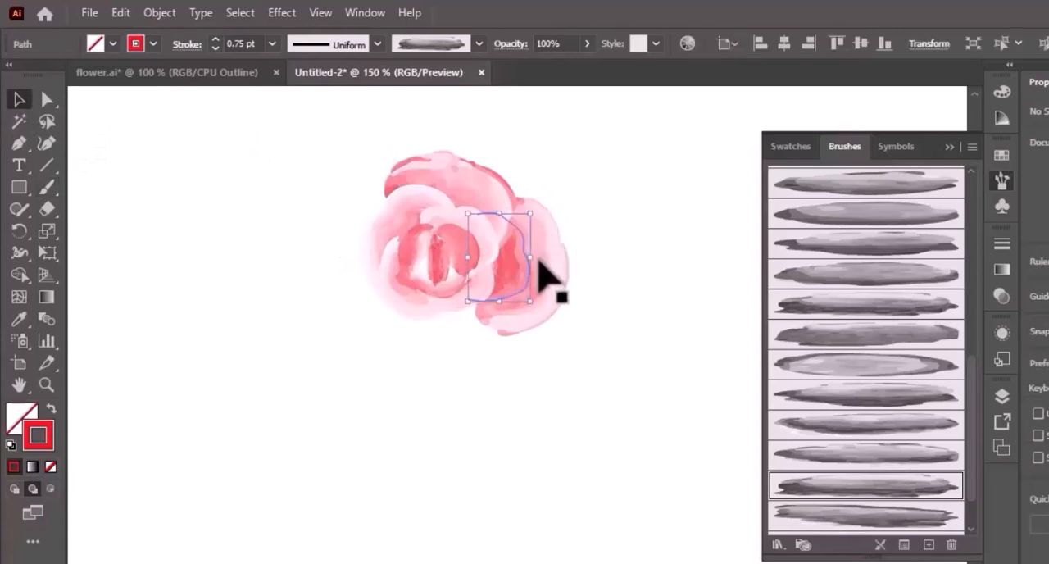
click(271, 43)
click(294, 85)
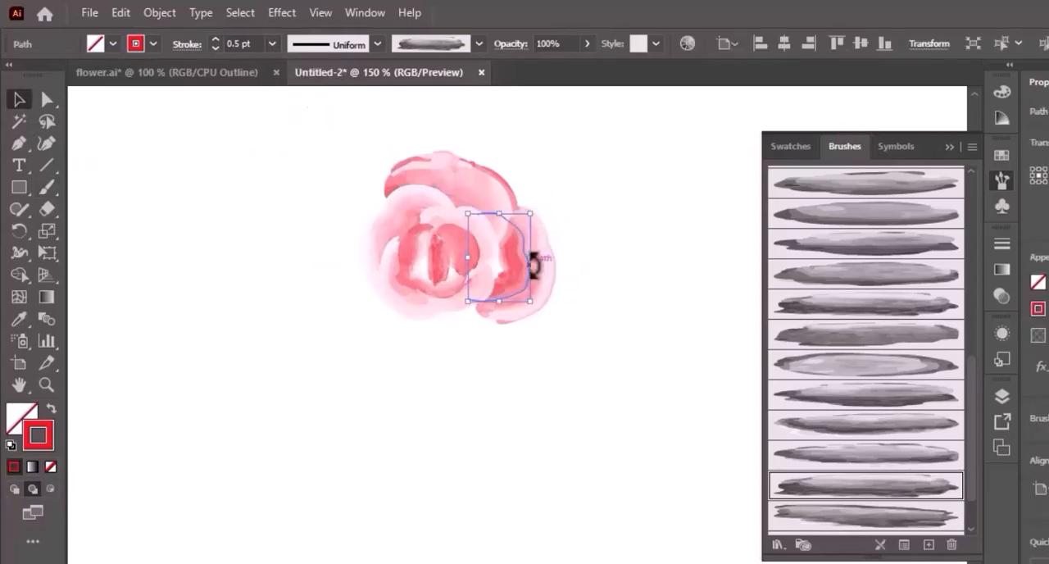
drag(533, 264, 532, 293)
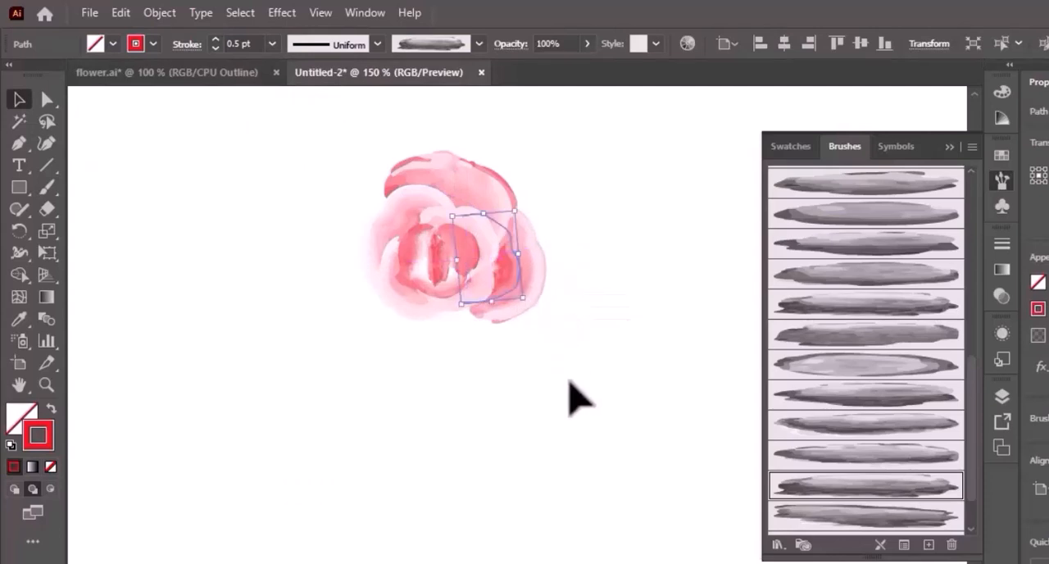
- Try Art Brush 142 on the right petal, restore Art Brush 145 and deselect the petal
click(865, 425)
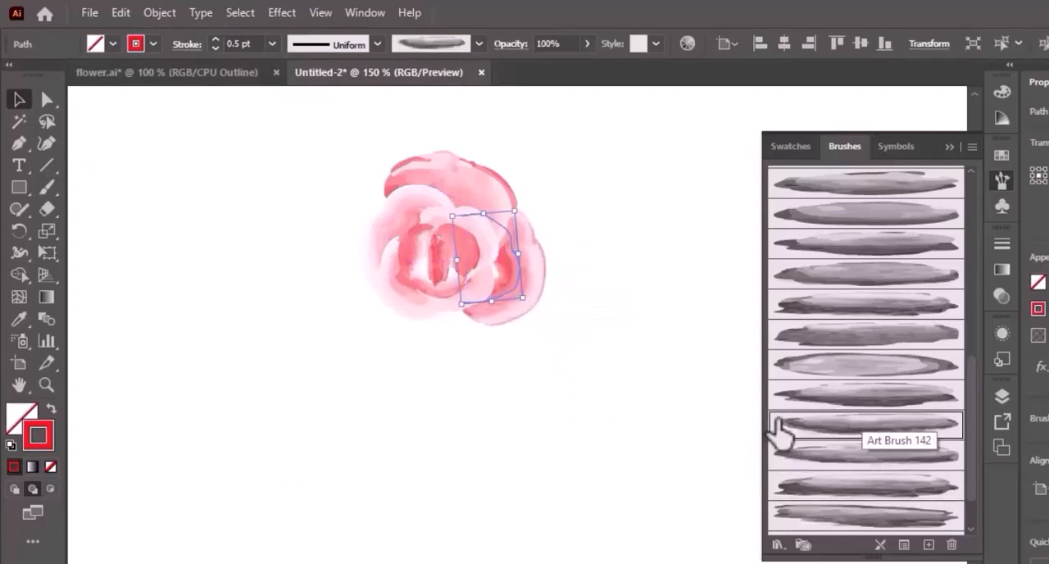
click(890, 492)
click(164, 287)
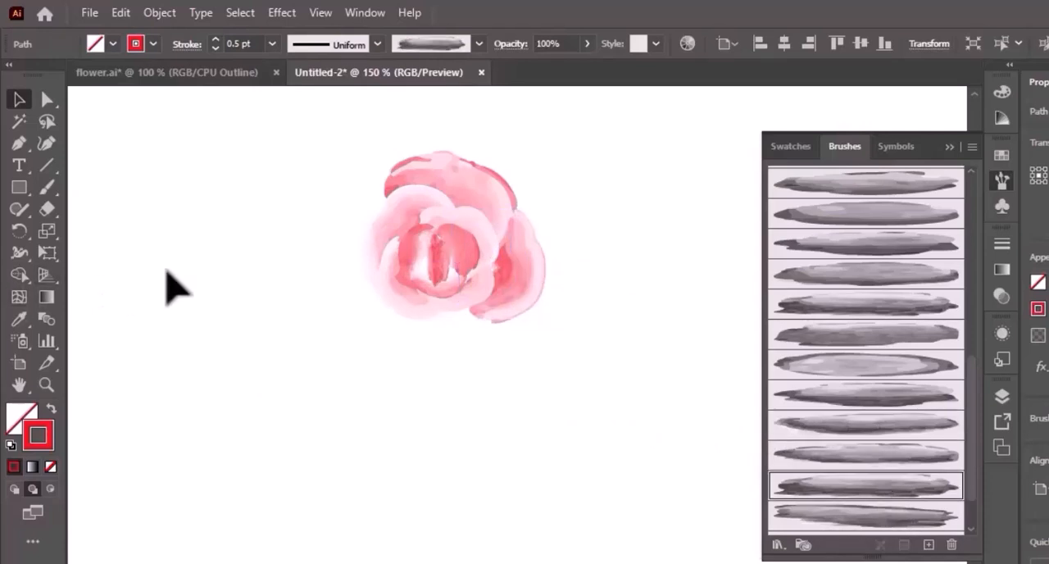
- Paint a wide petal beneath the rose at 0.5 pt with the brush below Art Brush 145, and tilt and move it up against the flower
click(867, 517)
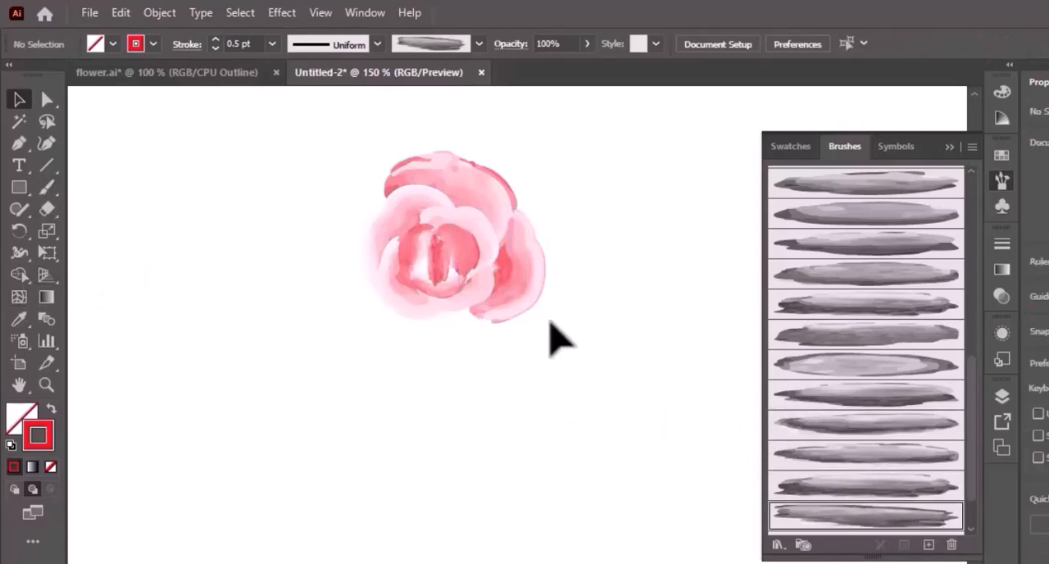
click(47, 188)
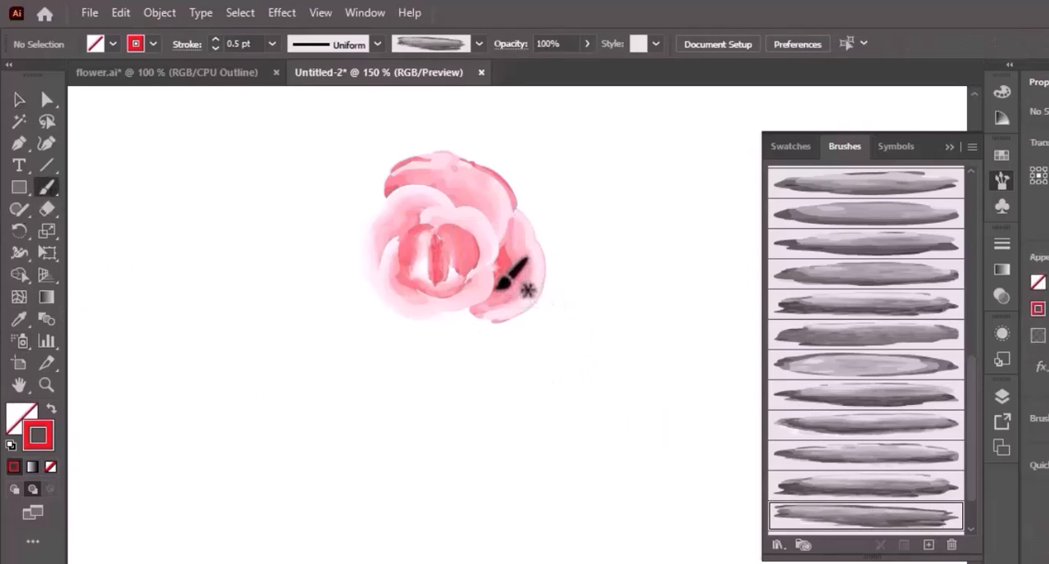
mouse_move(447, 339)
mouse_down()
mouse_move(414, 346)
mouse_move(398, 308)
mouse_up()
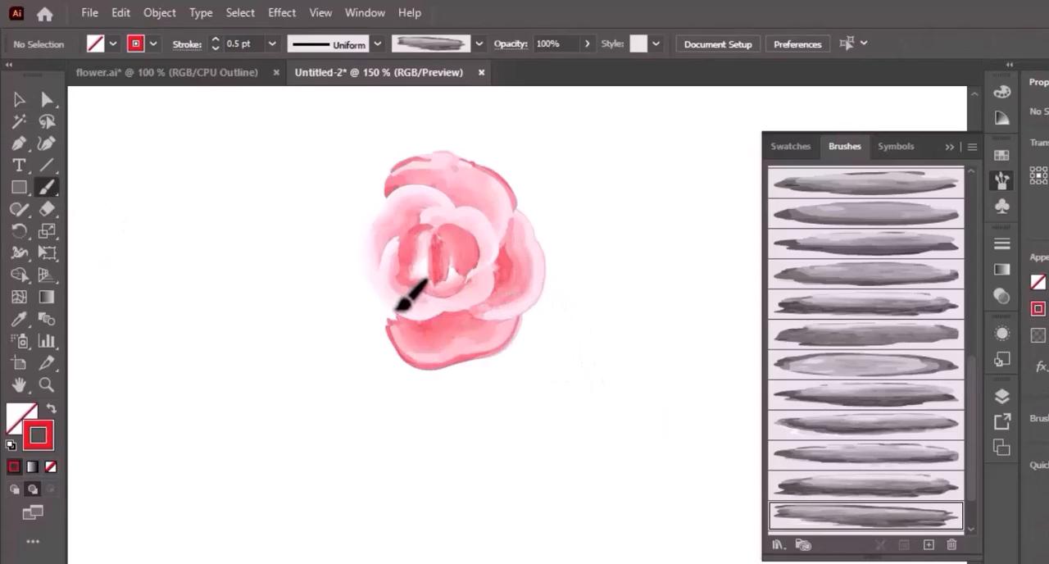
click(19, 100)
mouse_move(431, 362)
mouse_down()
mouse_move(425, 353)
mouse_move(425, 363)
mouse_up()
click(462, 437)
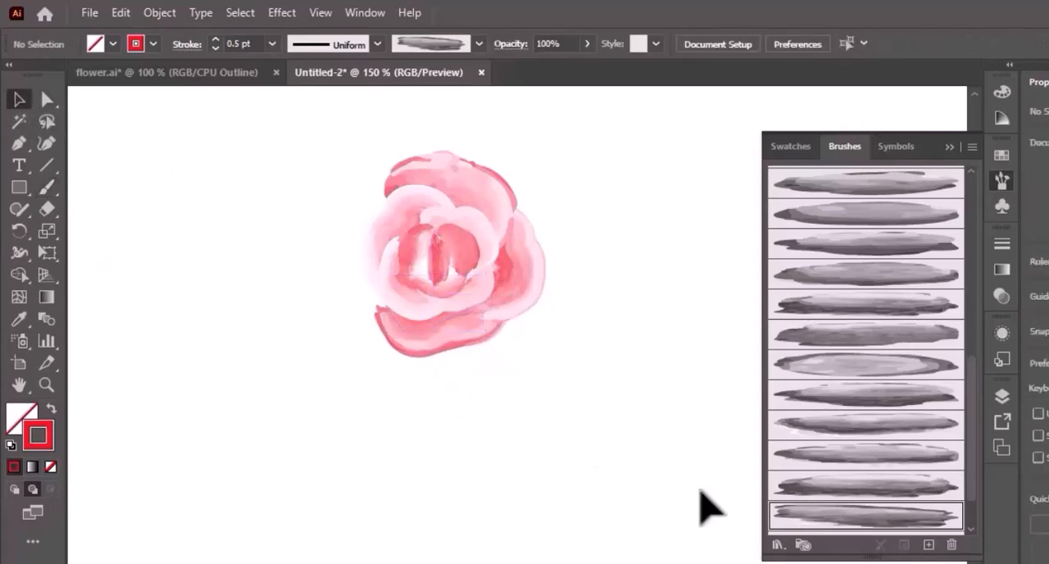
- Paint a curved petal around the rose's lower-left side at 0.5 pt with the pale oval art brush
click(921, 369)
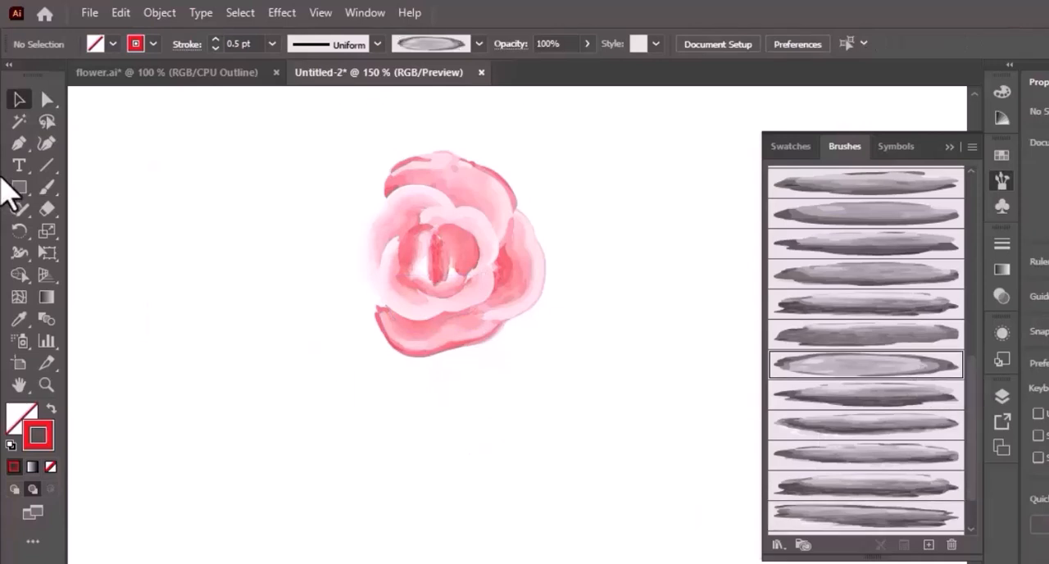
click(47, 187)
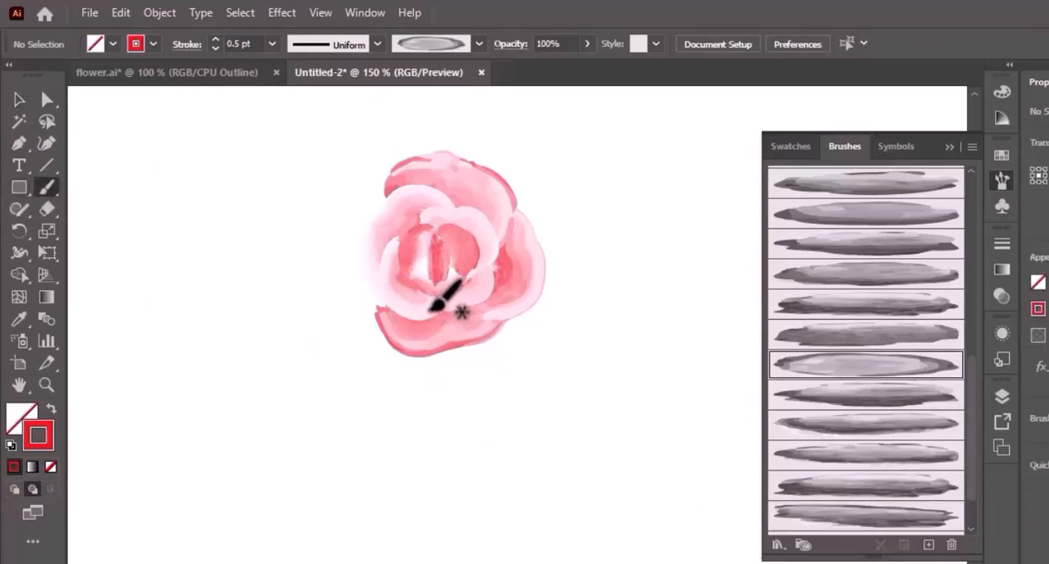
mouse_move(430, 310)
mouse_down()
mouse_move(371, 318)
mouse_move(340, 281)
mouse_up()
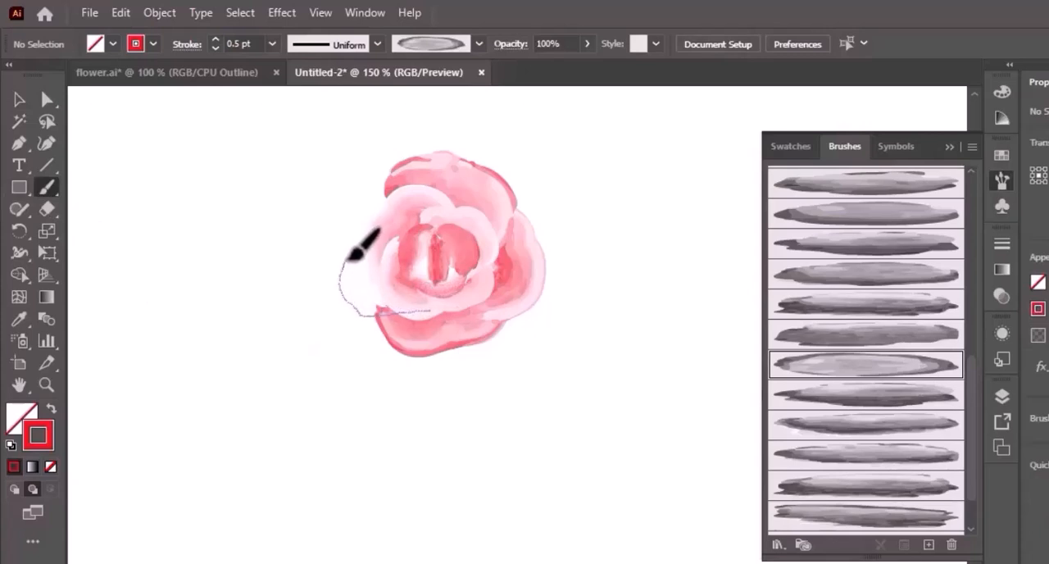
drag(380, 232, 385, 230)
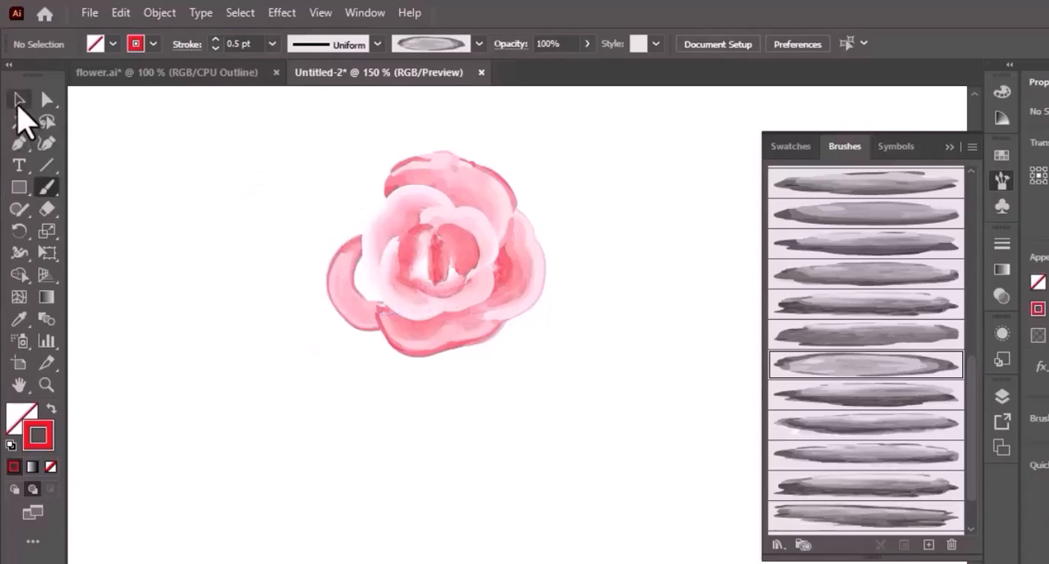
- Set the lower-left petal's stroke to 0.75 pt, move it slightly closer to the inner petals and deselect it
click(19, 99)
click(347, 306)
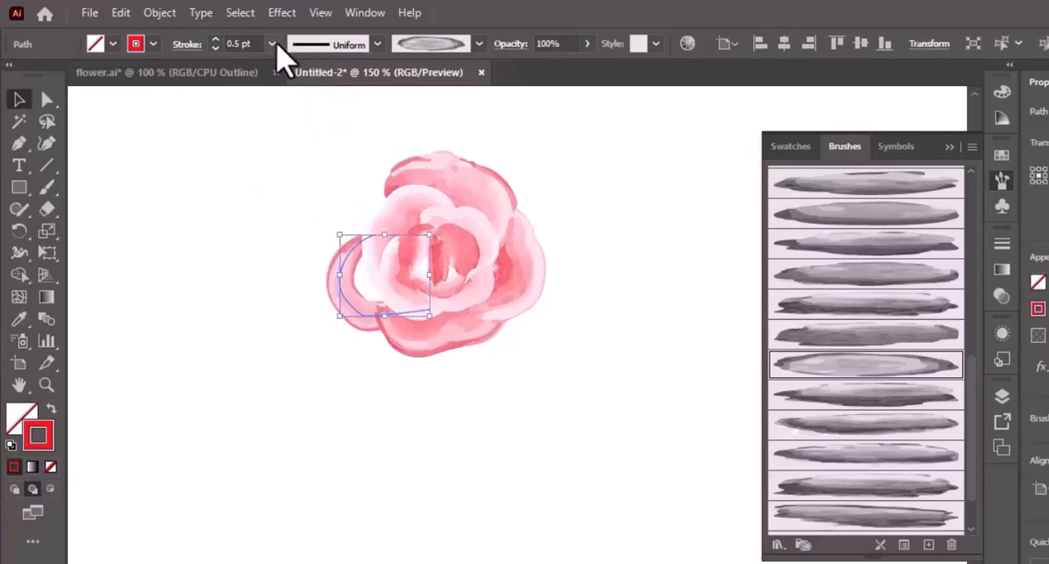
click(273, 44)
click(296, 105)
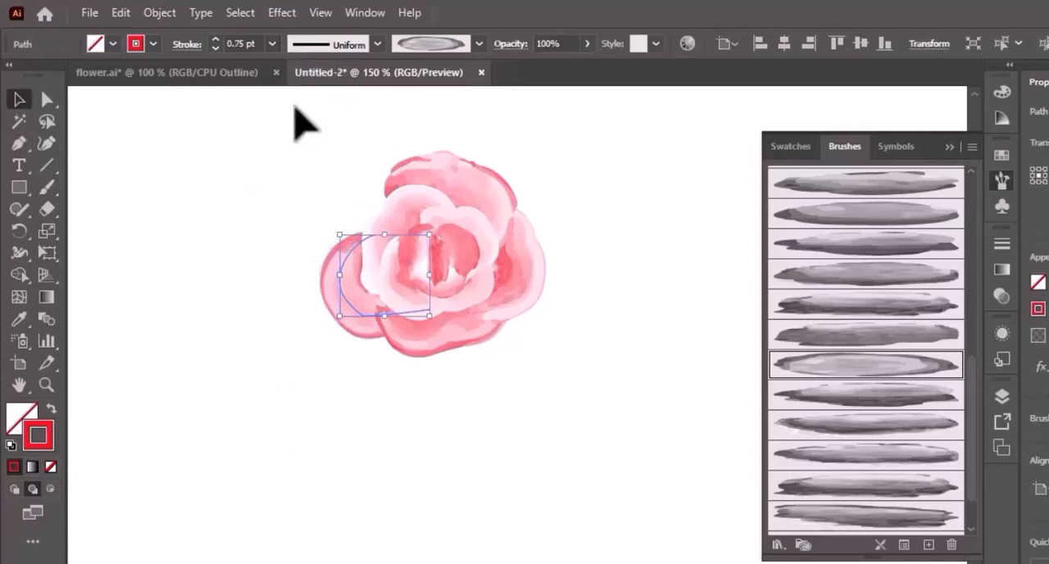
drag(356, 312, 359, 310)
click(426, 449)
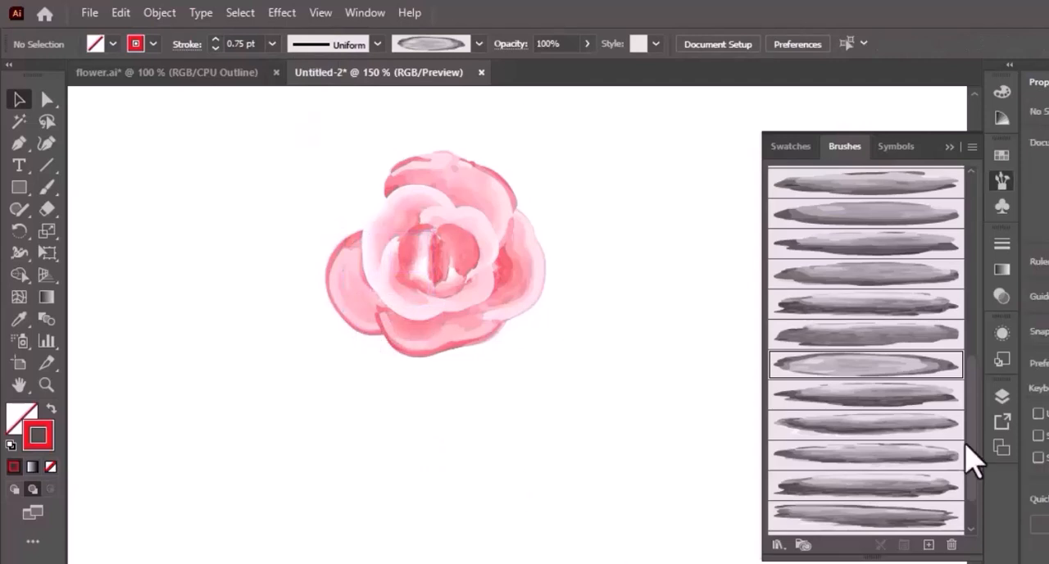
- Paint a large arched petal over the rose's upper-left side with Art Brush 145 at 0.75 pt
click(914, 490)
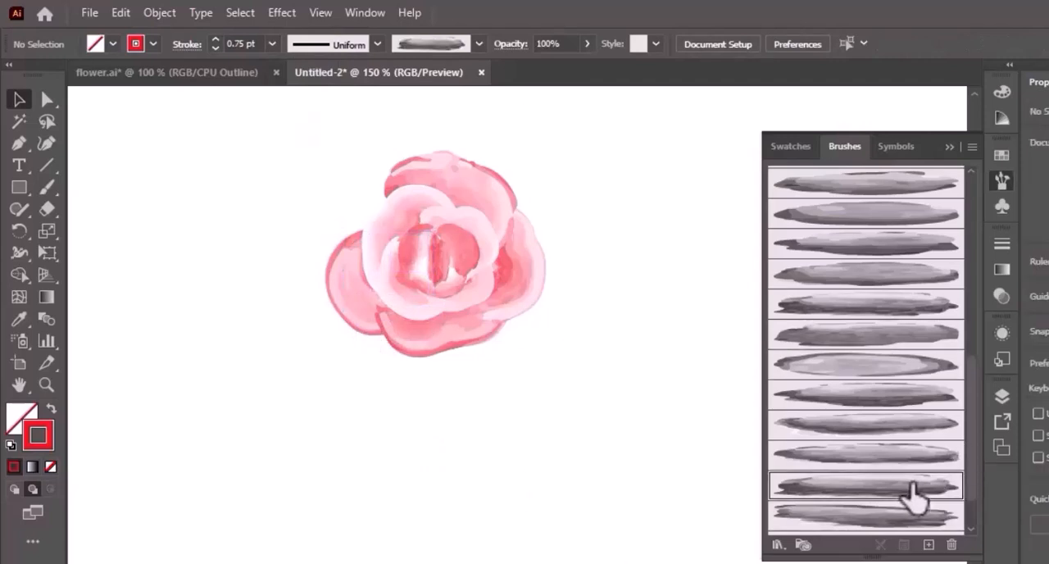
click(46, 188)
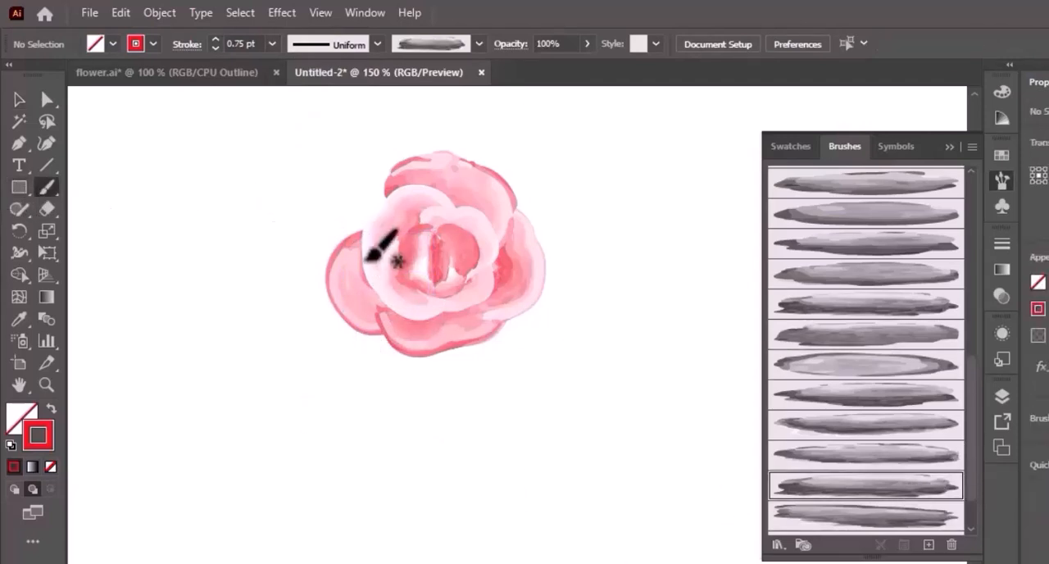
drag(349, 261, 336, 225)
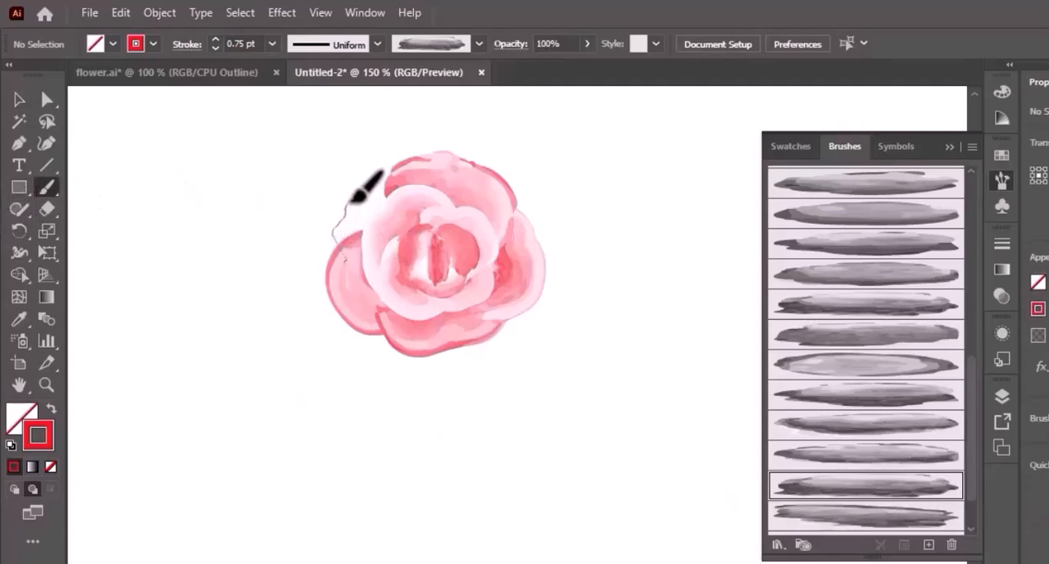
drag(444, 194, 443, 194)
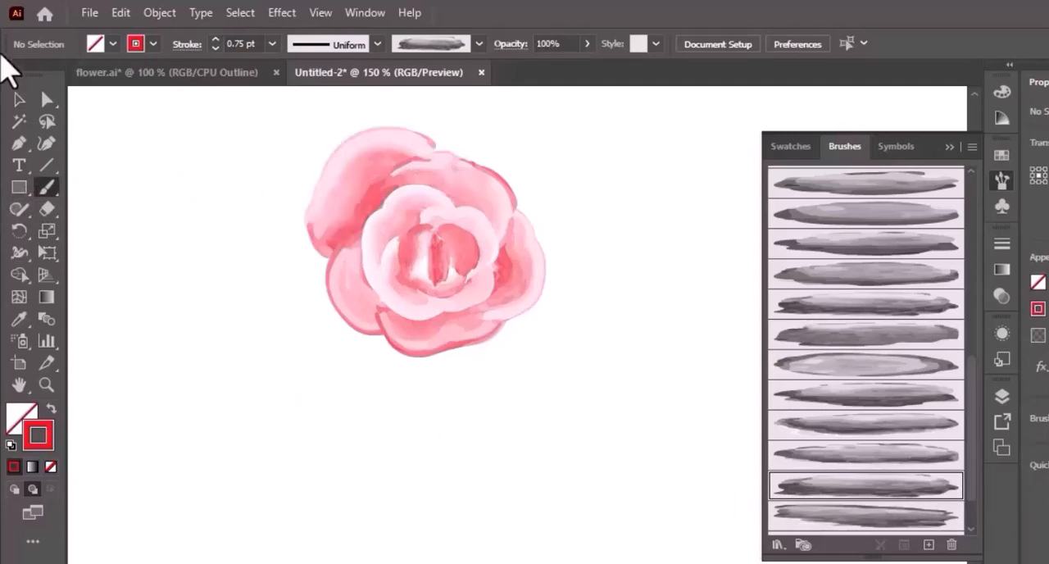
- Set the upper-left petal's stroke to 0.5 pt, move it down against the inner petals and deselect it
click(18, 104)
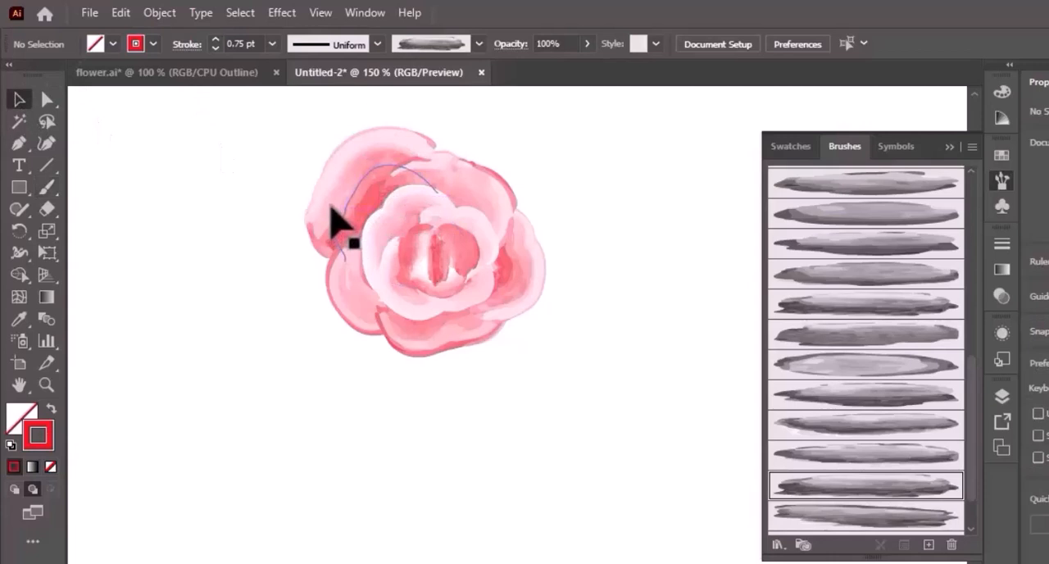
click(332, 209)
click(272, 44)
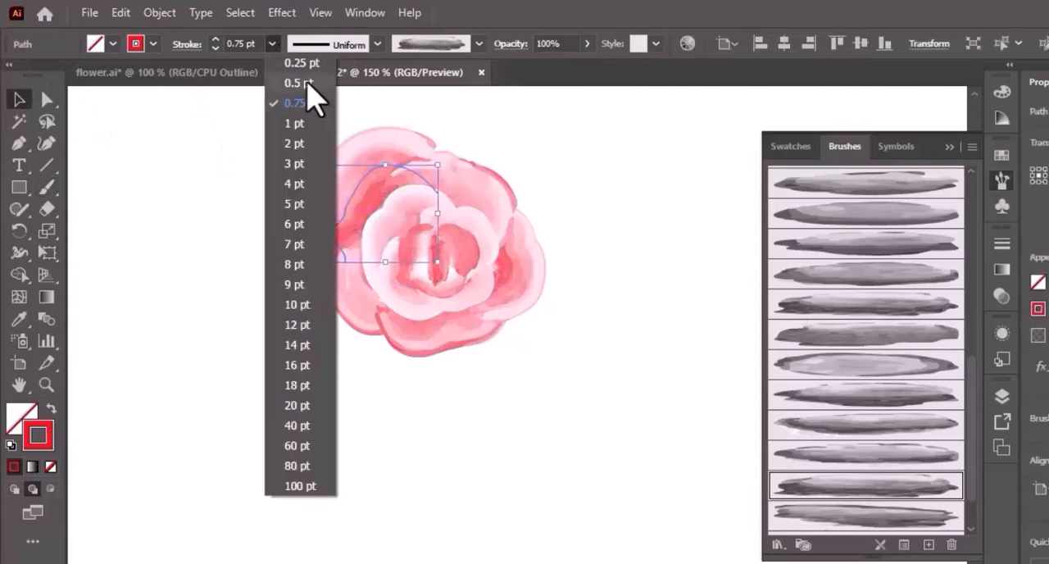
click(303, 84)
drag(352, 188, 353, 200)
click(324, 346)
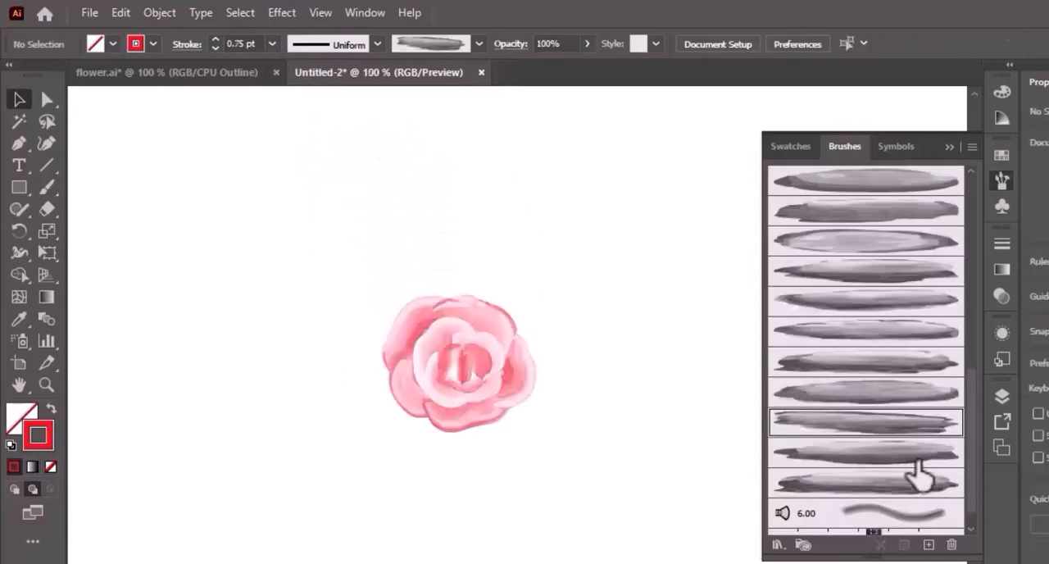
- Paint an arched petal over the top of the rose with Art Brush 146 at 0.75 pt, and move it down against the flower
click(46, 188)
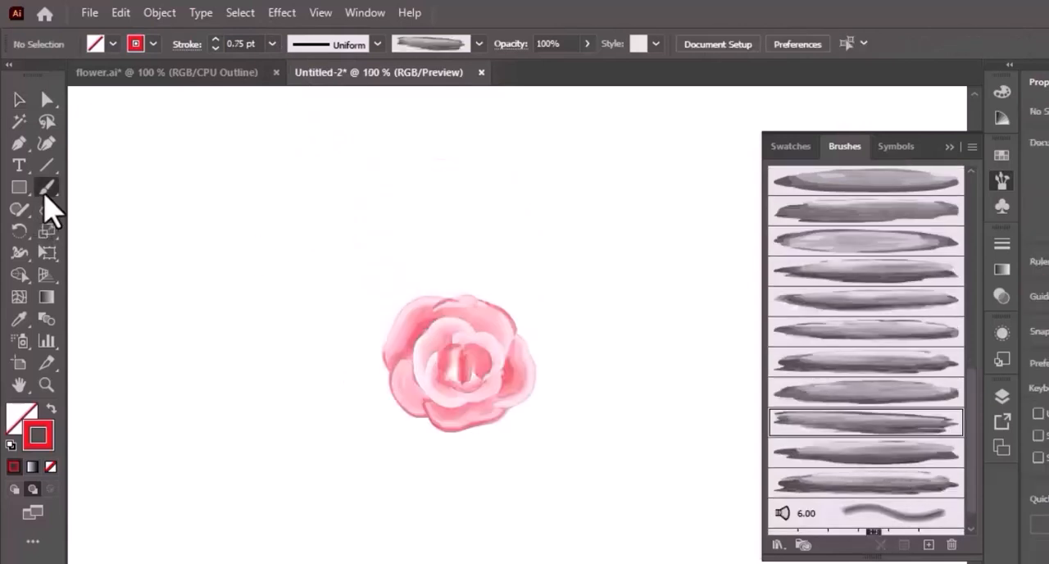
mouse_move(444, 286)
mouse_down()
mouse_move(487, 289)
mouse_move(517, 309)
mouse_move(516, 327)
mouse_up()
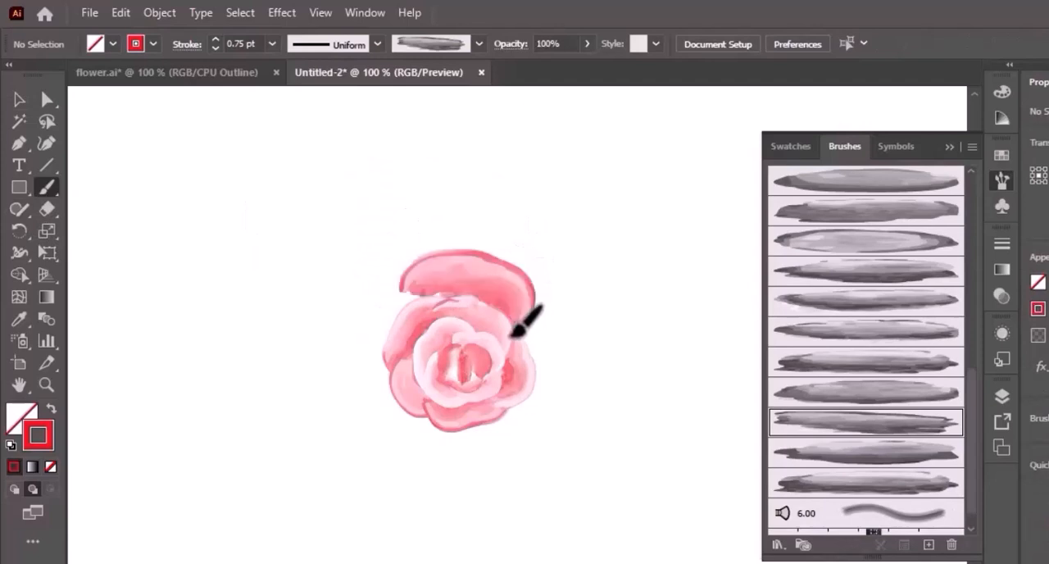
click(18, 100)
drag(464, 270, 471, 285)
click(616, 421)
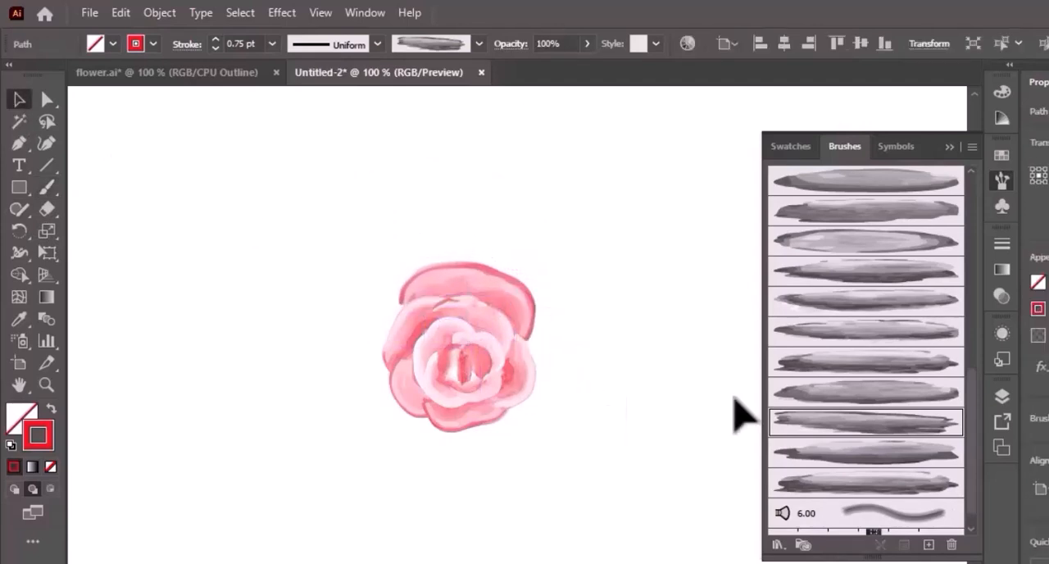
- Paint a curved outer petal along the rose's right side with Art Brush 80 at 0.75 pt
click(873, 458)
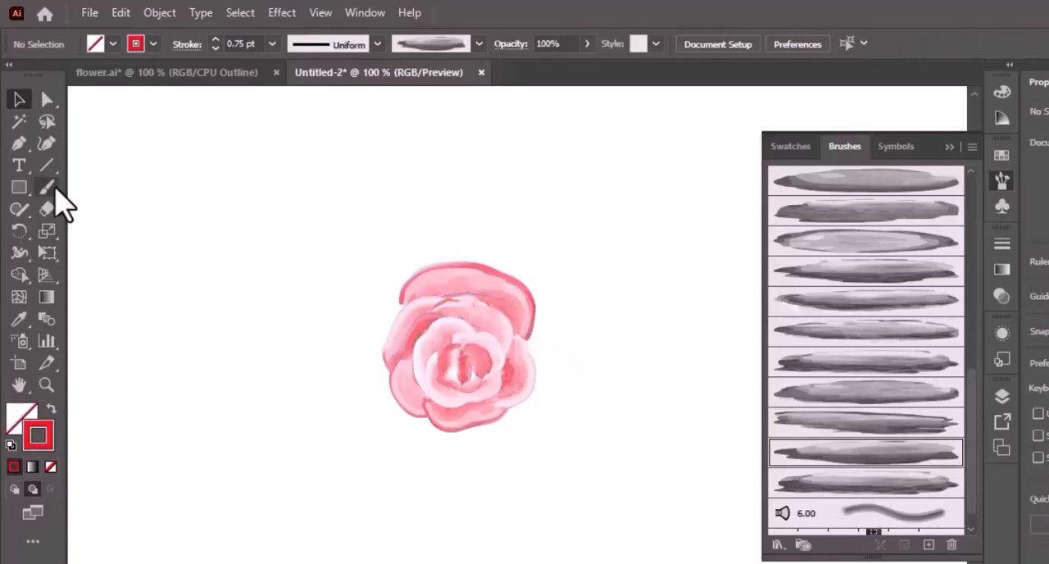
mouse_move(491, 316)
mouse_down()
mouse_move(525, 319)
mouse_move(553, 338)
mouse_move(557, 369)
mouse_up()
drag(523, 407, 497, 405)
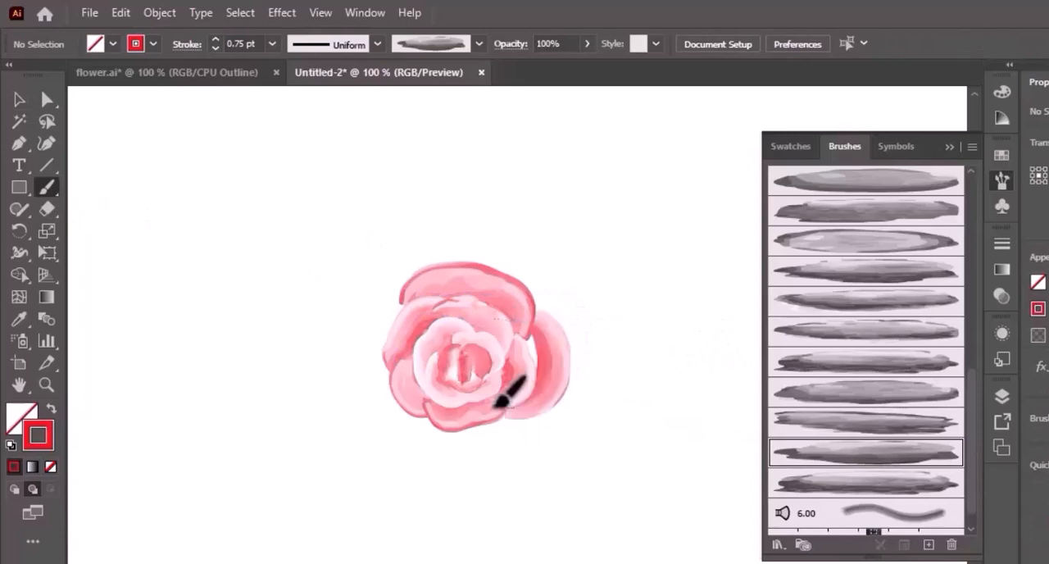
- Set the outer right petal's stroke to 1 pt, move it slightly inward and deselect it
click(18, 99)
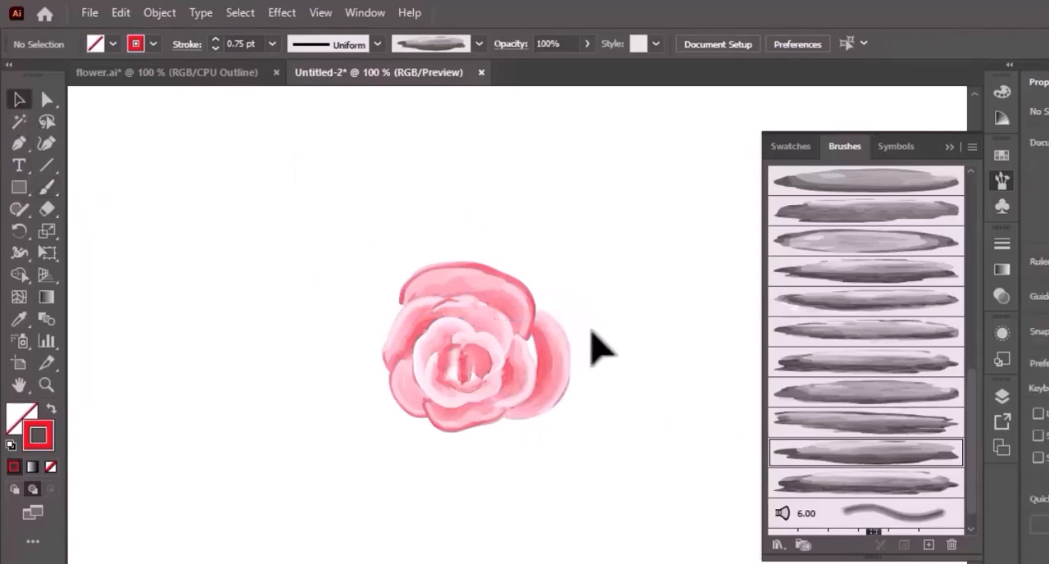
click(560, 347)
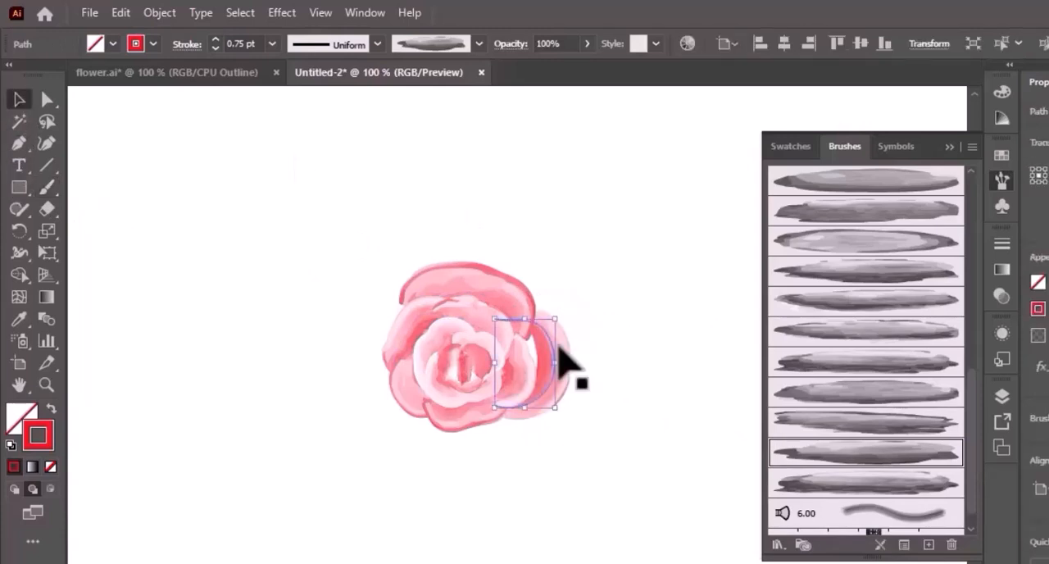
click(272, 43)
click(316, 125)
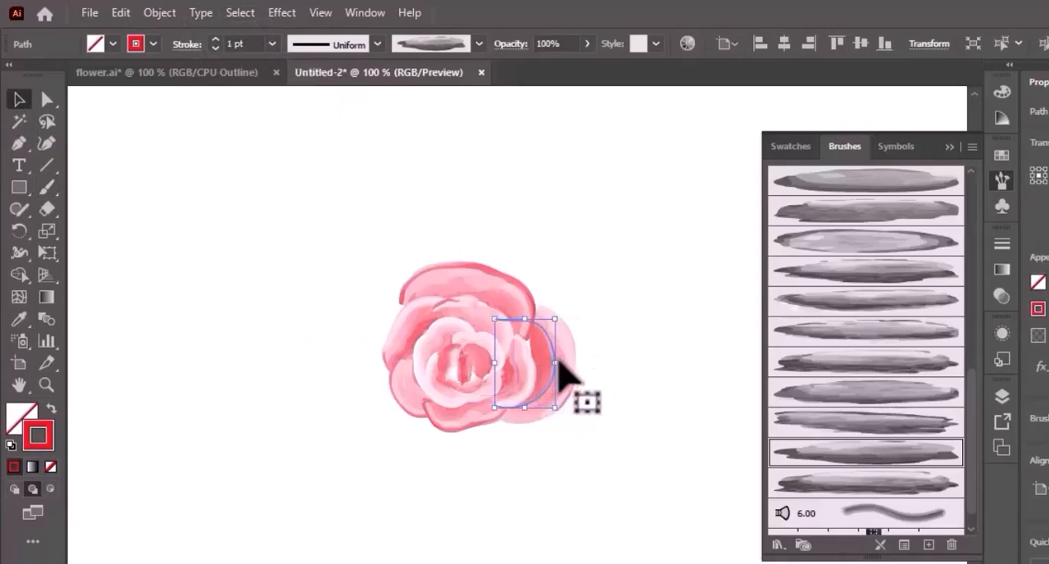
drag(569, 363, 579, 393)
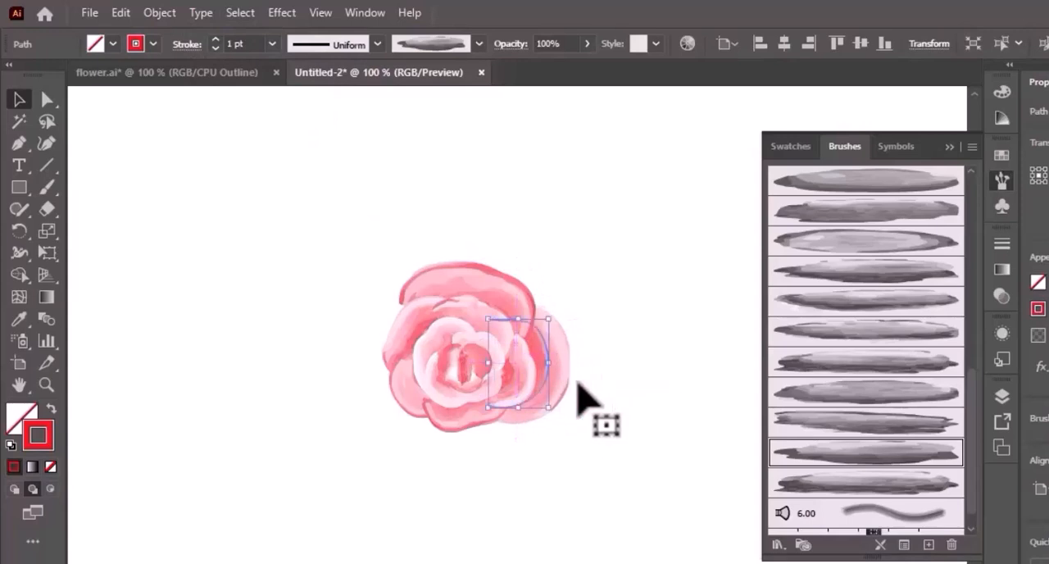
click(620, 468)
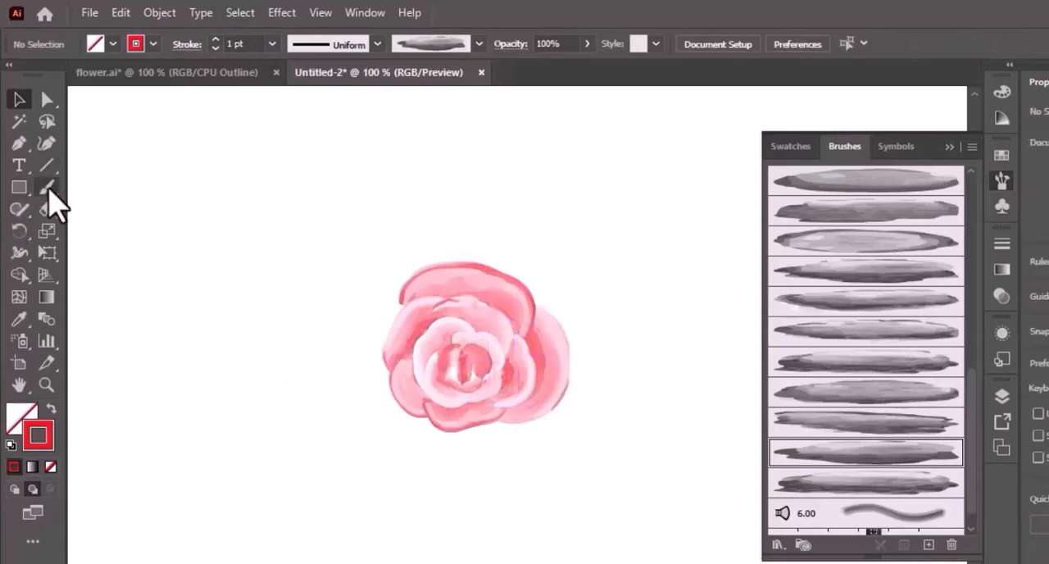
- Paint a wide outer petal beneath the rose at 1 pt with the brush above Art Brush 145, and move it up against the flower
click(47, 187)
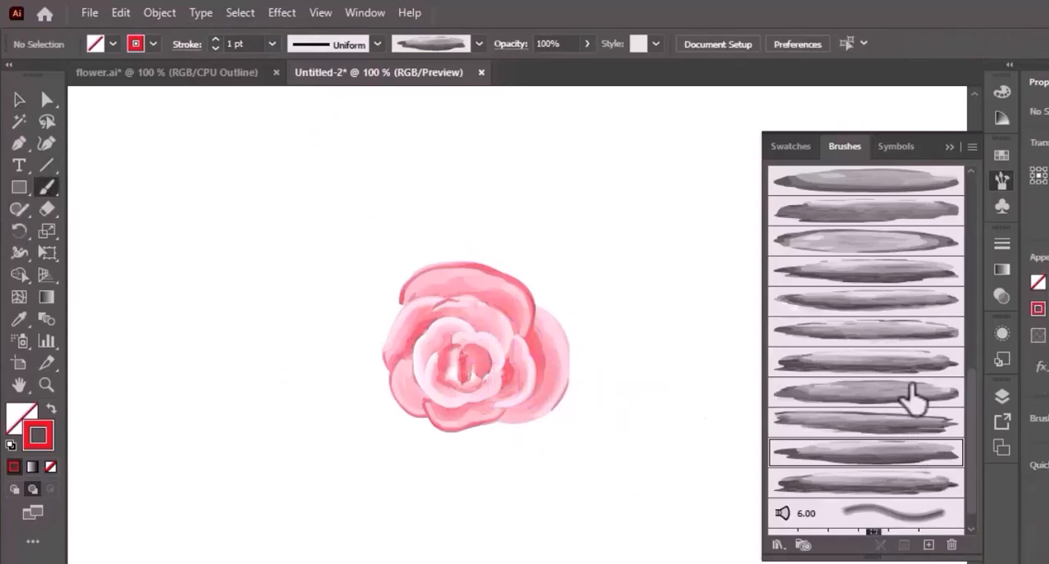
click(914, 397)
click(883, 336)
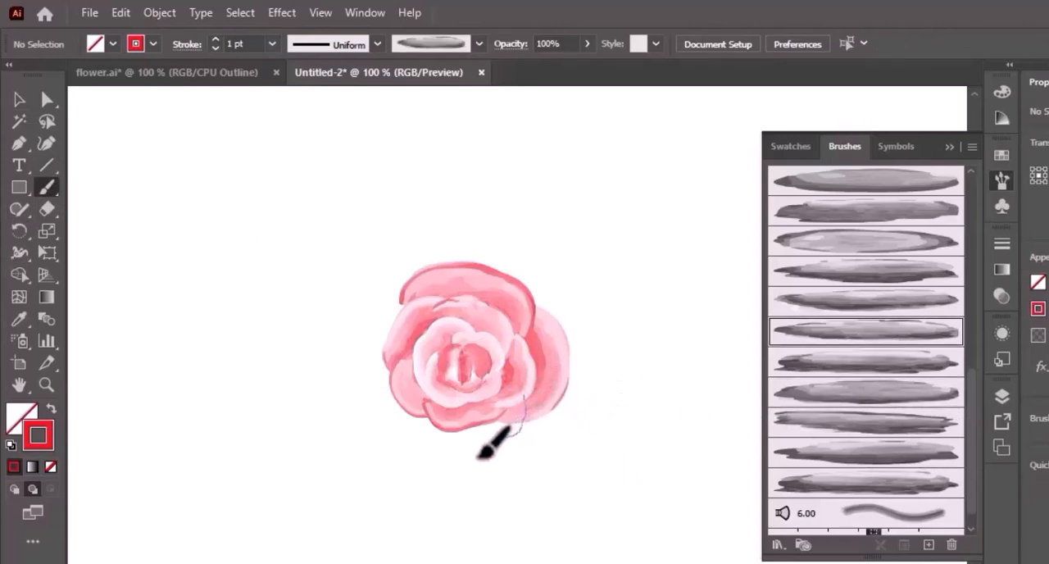
mouse_move(478, 457)
mouse_down()
mouse_move(439, 450)
mouse_move(424, 412)
mouse_up()
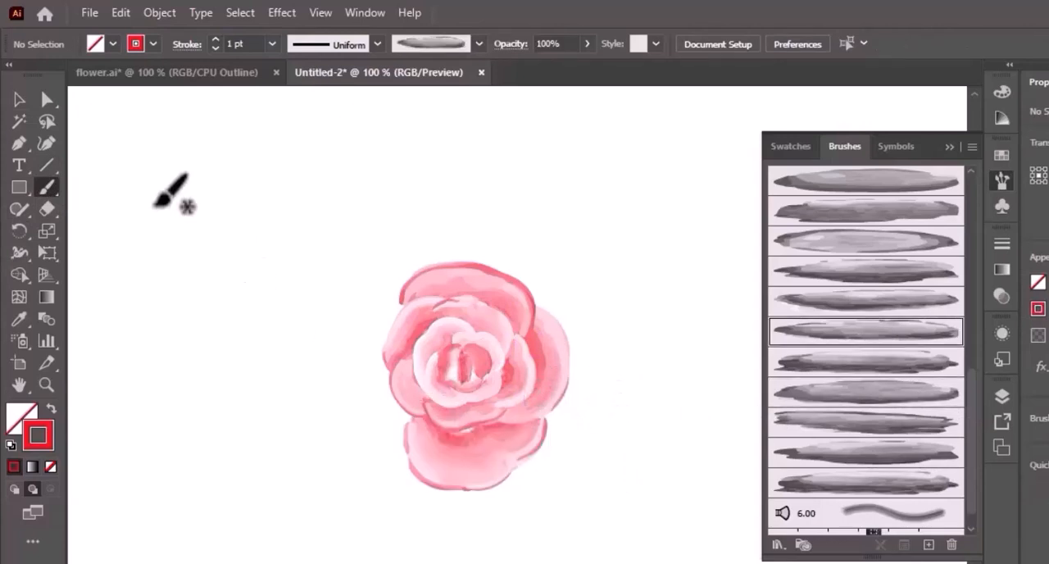
click(17, 103)
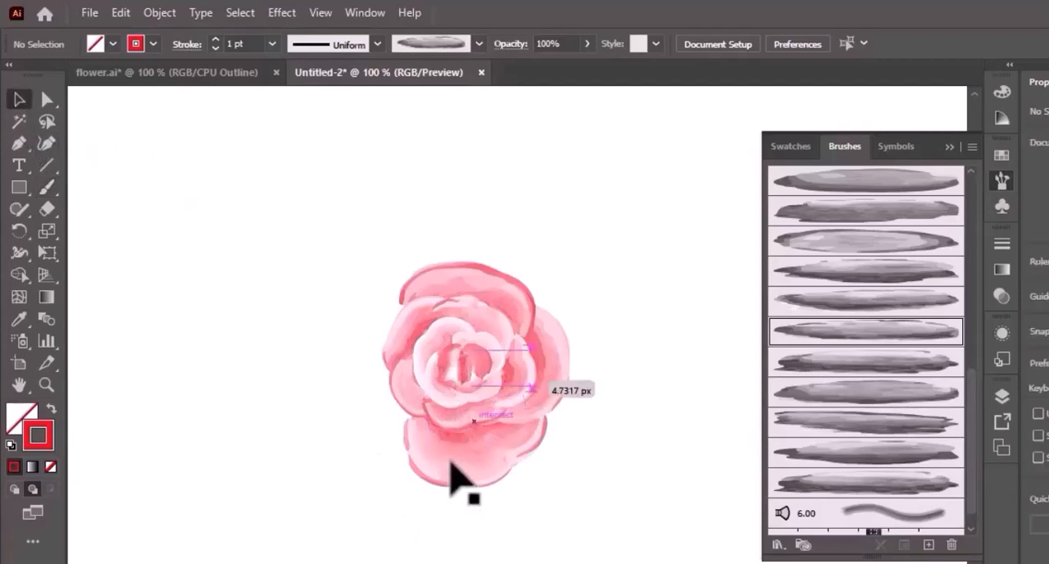
drag(450, 469, 450, 460)
click(586, 516)
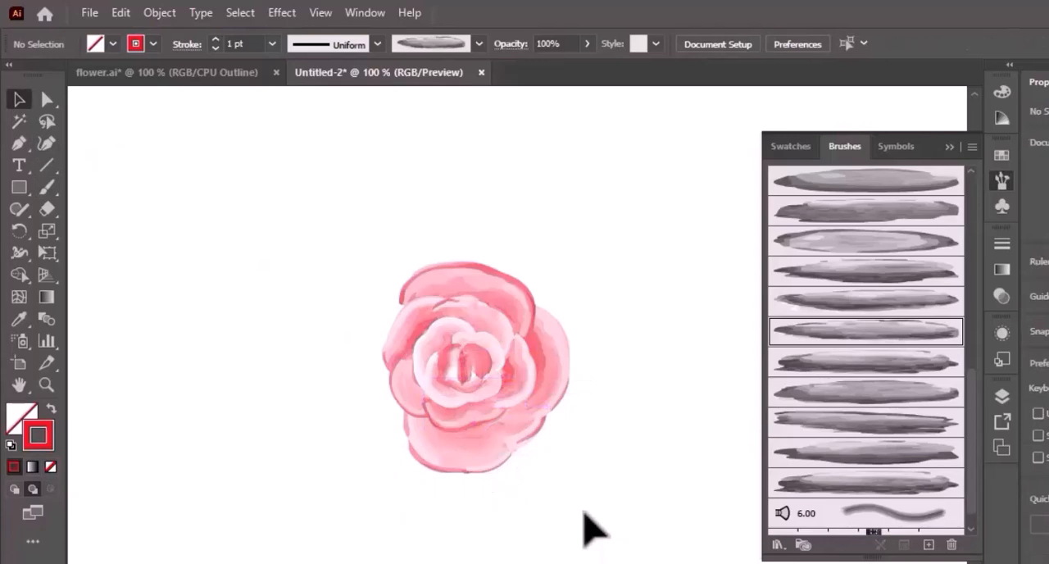
- Paint a large outer petal on the rose's lower-left side at 1 pt with the brush just above Art Brush 146
click(50, 188)
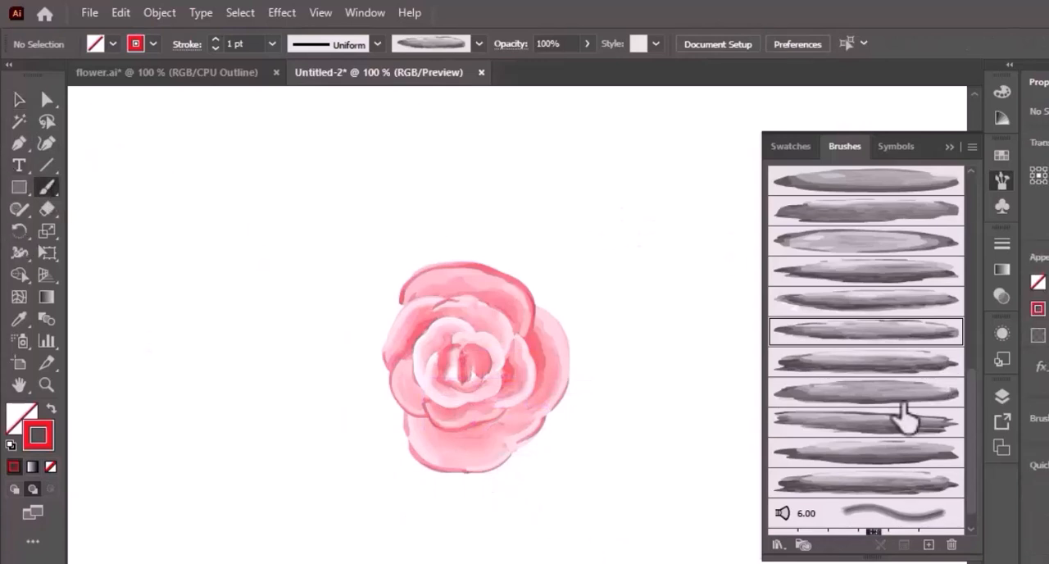
click(898, 402)
mouse_move(435, 425)
mouse_down()
mouse_move(400, 438)
mouse_move(368, 403)
mouse_up()
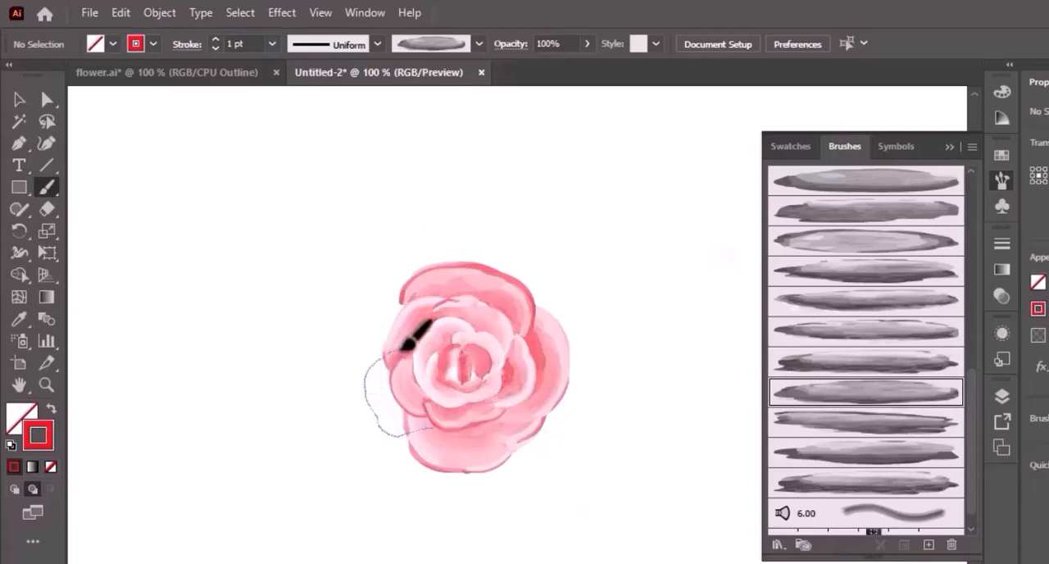
drag(401, 349, 401, 349)
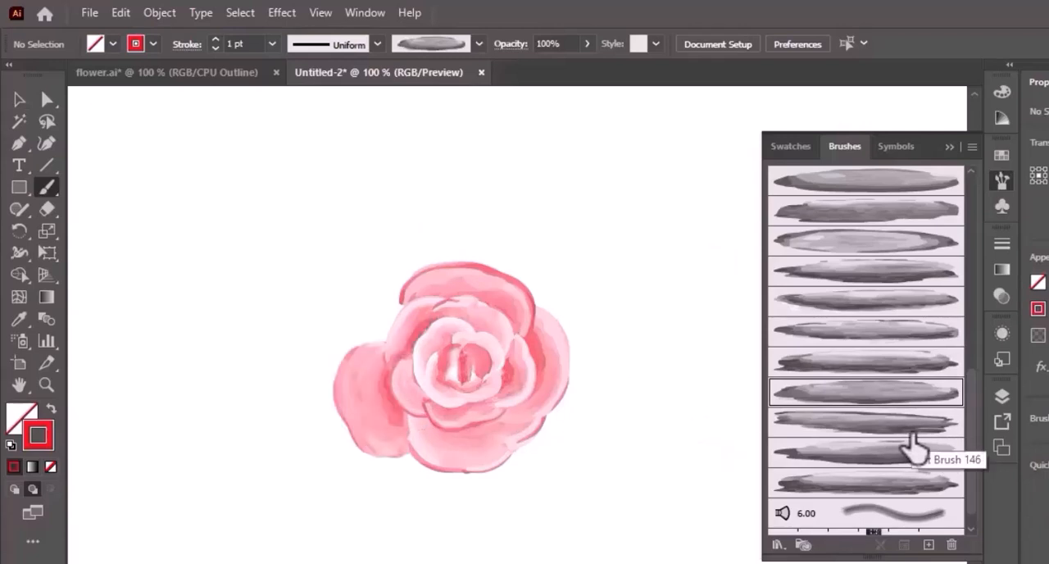
- Paint a large outer petal around the rose's upper-left side at 1 pt with the brush below the pale oval one
click(863, 275)
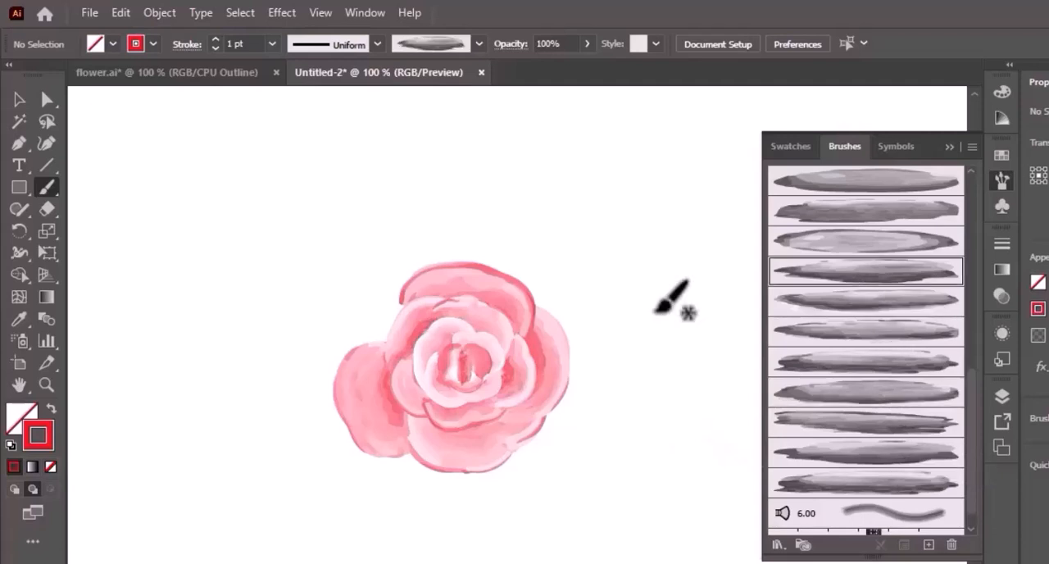
mouse_move(384, 380)
mouse_down()
mouse_move(361, 358)
mouse_move(361, 331)
mouse_up()
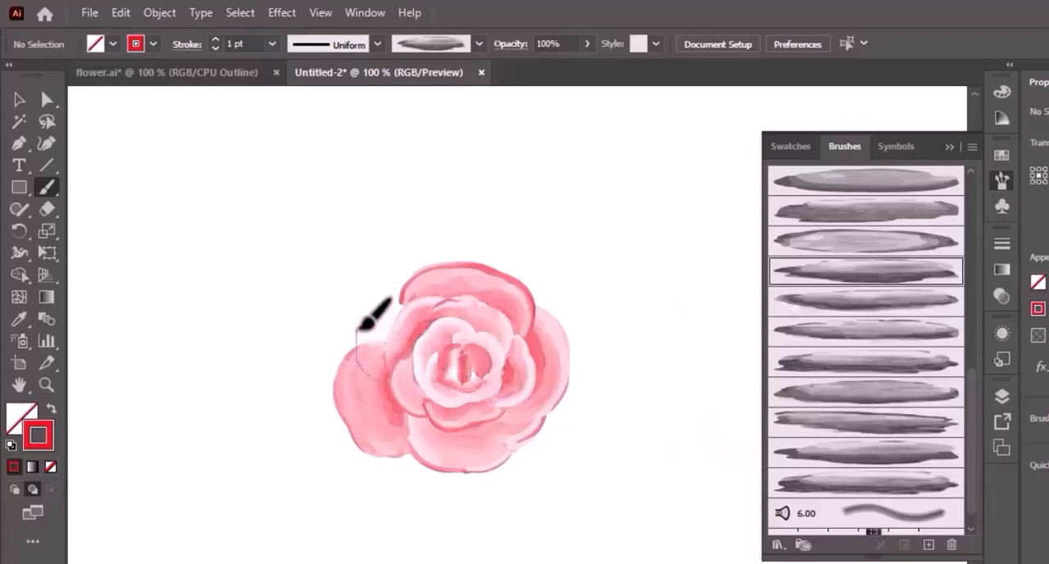
drag(449, 284, 468, 301)
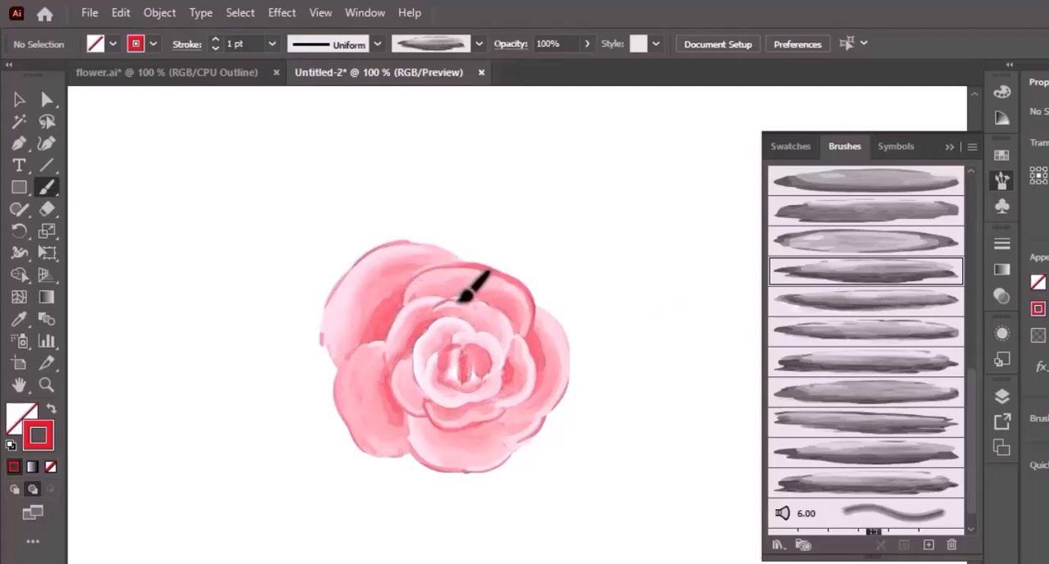
- Move the large upper-left outer petal inward against the rose and deselect it
click(20, 100)
drag(340, 273, 354, 286)
click(445, 520)
- Paint a wide outer petal over the rose's upper-right side at 1 pt with the pale oval brush, and move it up against the flower
scroll(973, 363, up, 3)
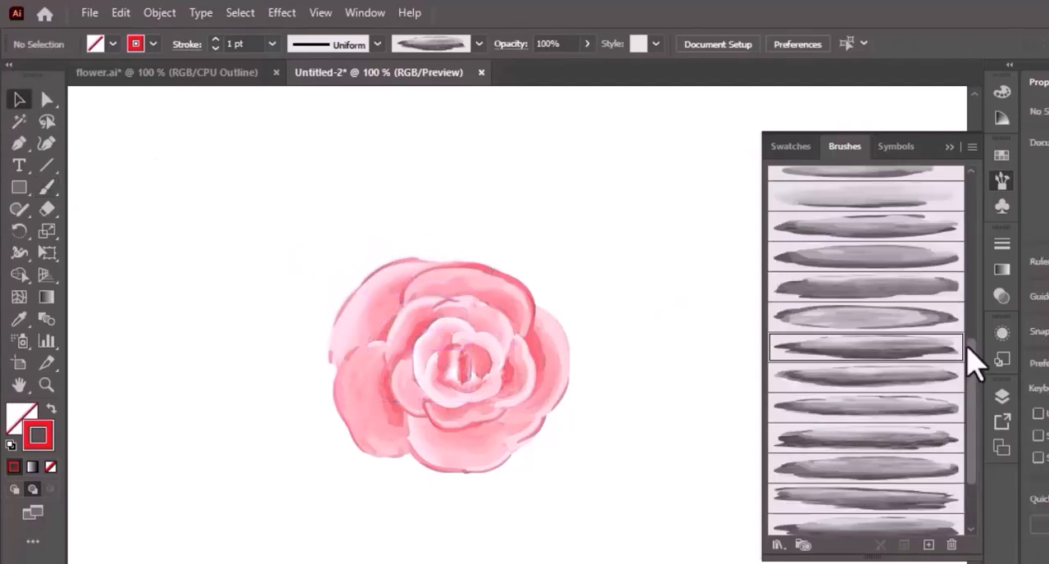
click(907, 316)
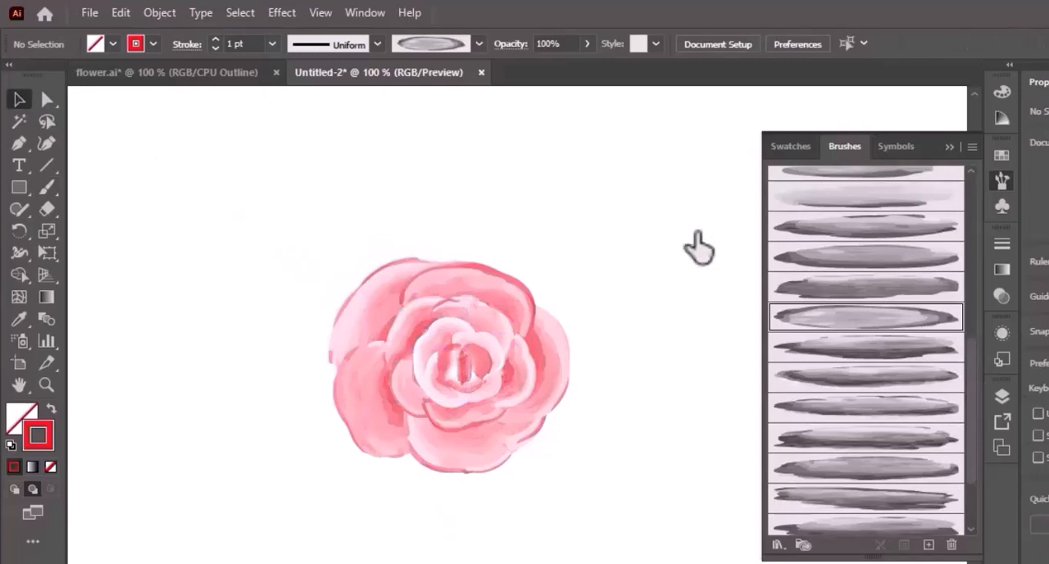
click(47, 187)
mouse_move(419, 262)
mouse_down()
mouse_move(442, 238)
mouse_move(537, 253)
mouse_move(555, 278)
mouse_move(558, 336)
mouse_up()
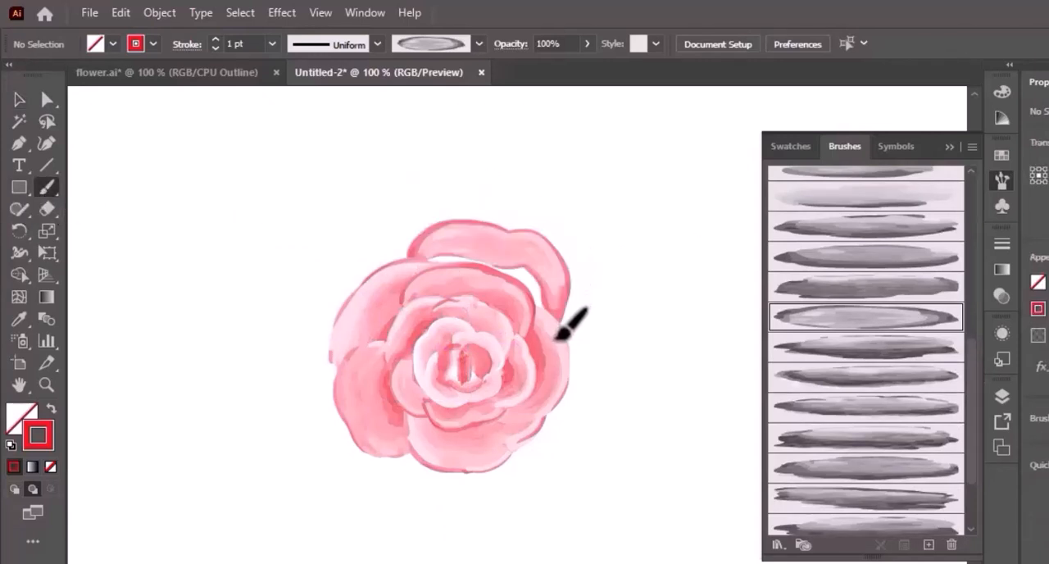
click(18, 101)
mouse_move(539, 269)
mouse_down()
mouse_move(541, 261)
mouse_move(532, 270)
mouse_up()
click(609, 347)
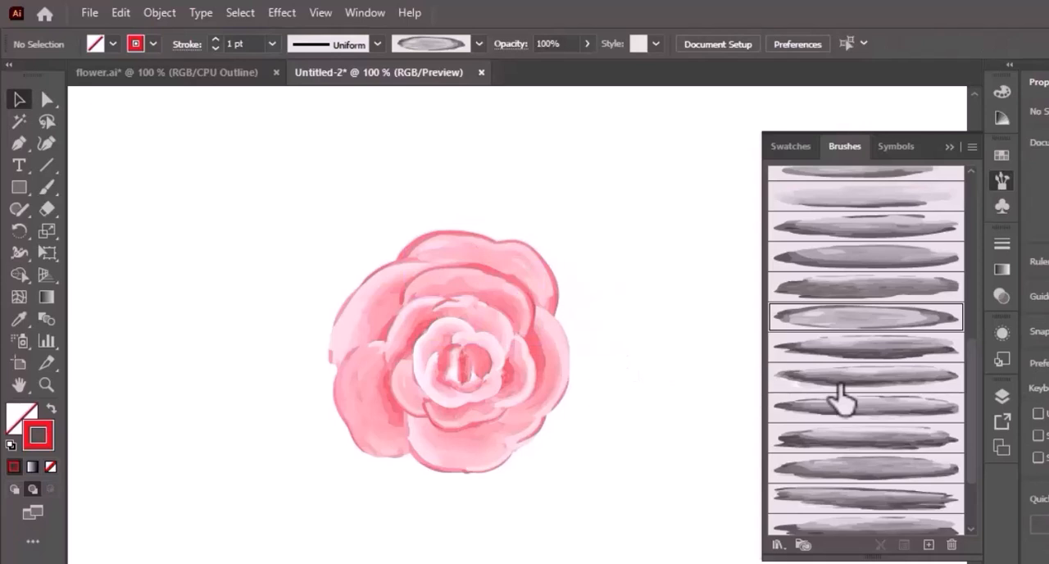
- Paint a large outermost petal around the rose's upper-left side at 1 pt with the second brush below Art Brush 145, and move it inward
click(896, 256)
click(47, 187)
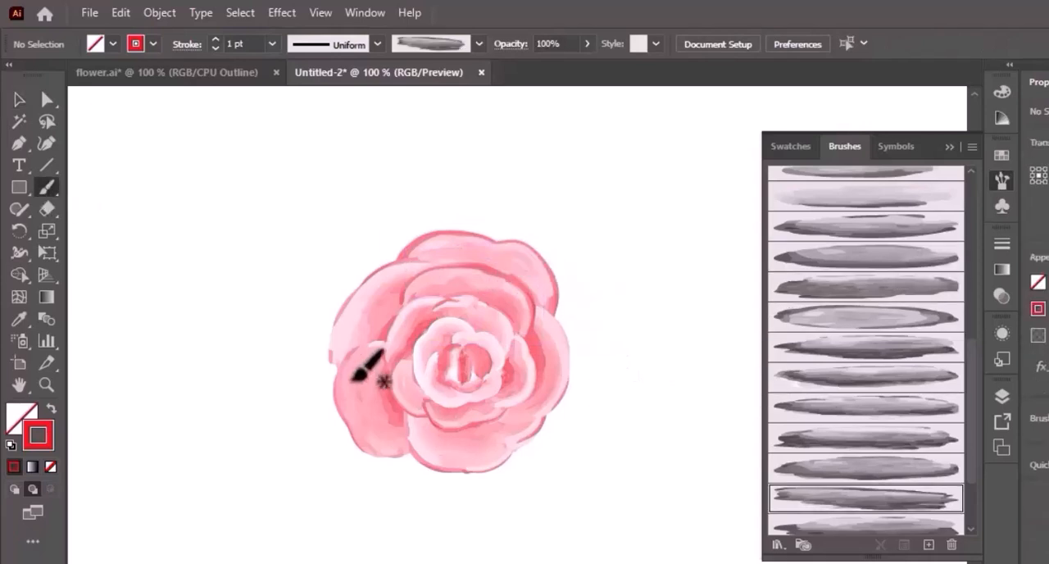
mouse_move(354, 379)
mouse_down()
mouse_move(307, 324)
mouse_move(342, 266)
mouse_move(407, 248)
mouse_move(451, 276)
mouse_up()
click(19, 99)
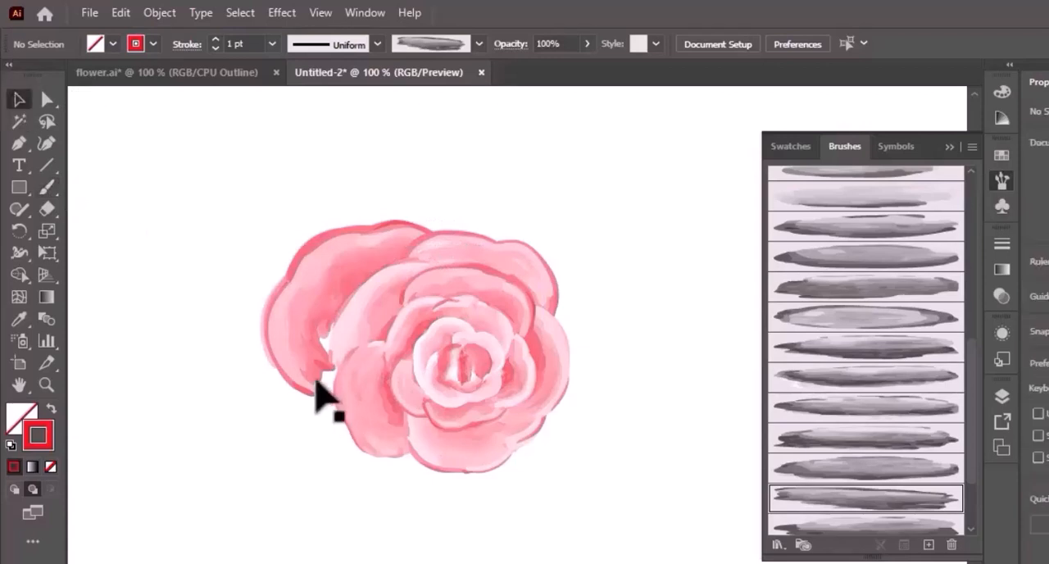
drag(305, 359, 323, 360)
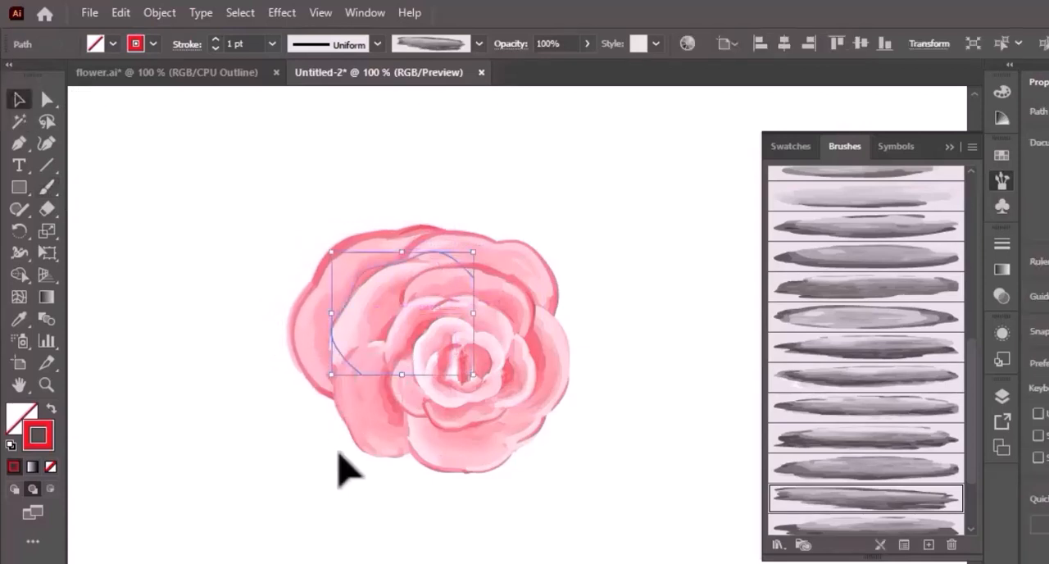
click(345, 477)
- Paint a large outermost petal around the rose's lower-left side at 1 pt with the brush directly below Art Brush 145, and move it inward
click(844, 470)
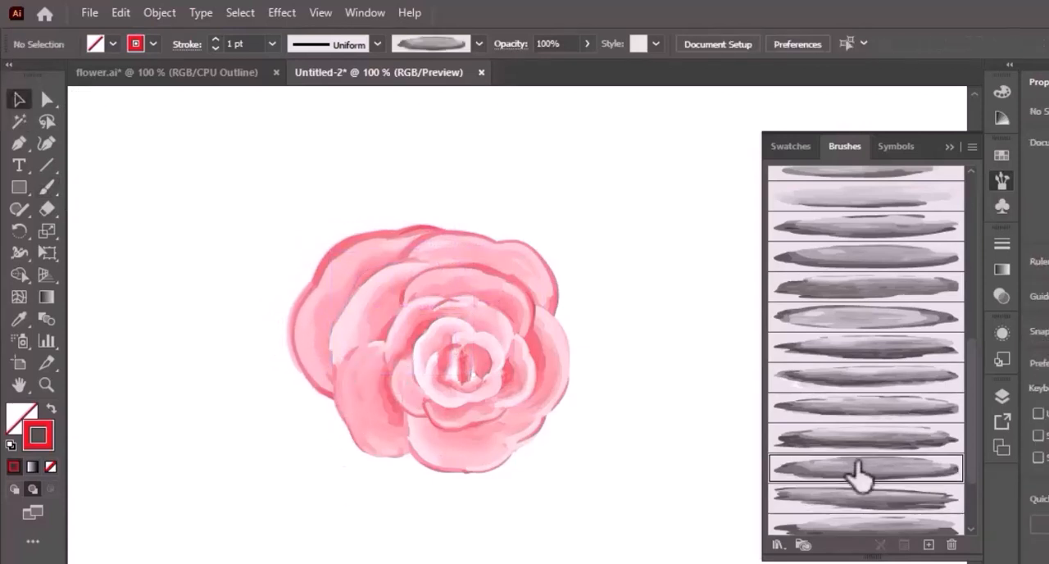
click(46, 190)
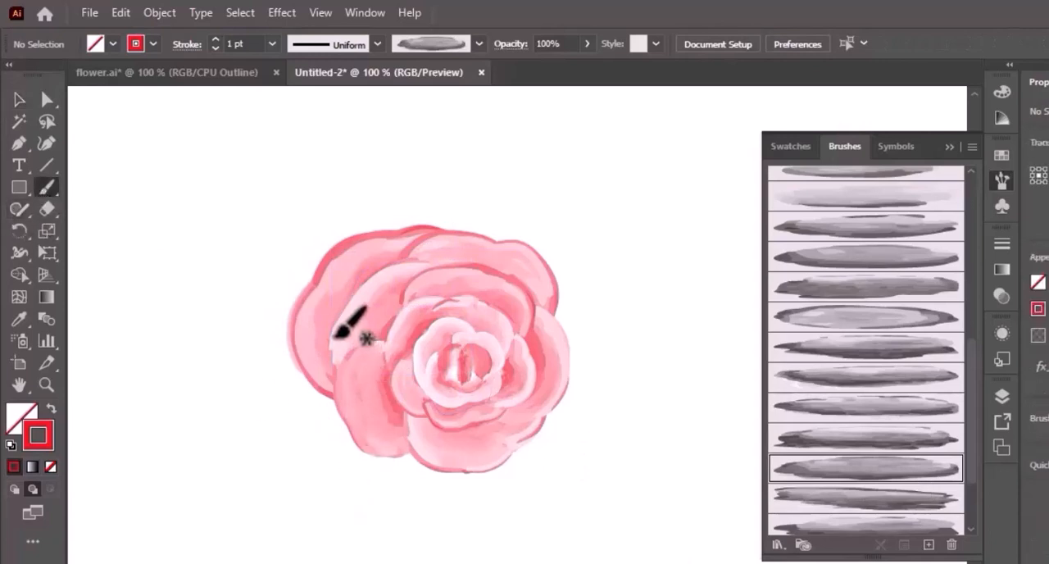
mouse_move(434, 474)
mouse_down()
mouse_move(421, 483)
mouse_move(361, 473)
mouse_move(321, 417)
mouse_move(328, 336)
mouse_up()
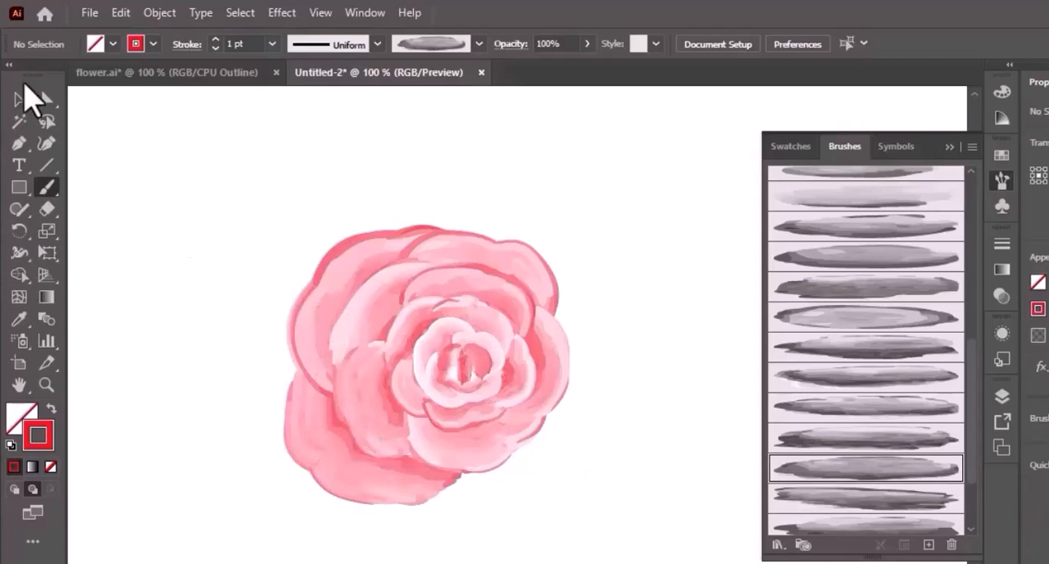
click(19, 96)
drag(361, 500, 382, 486)
click(469, 527)
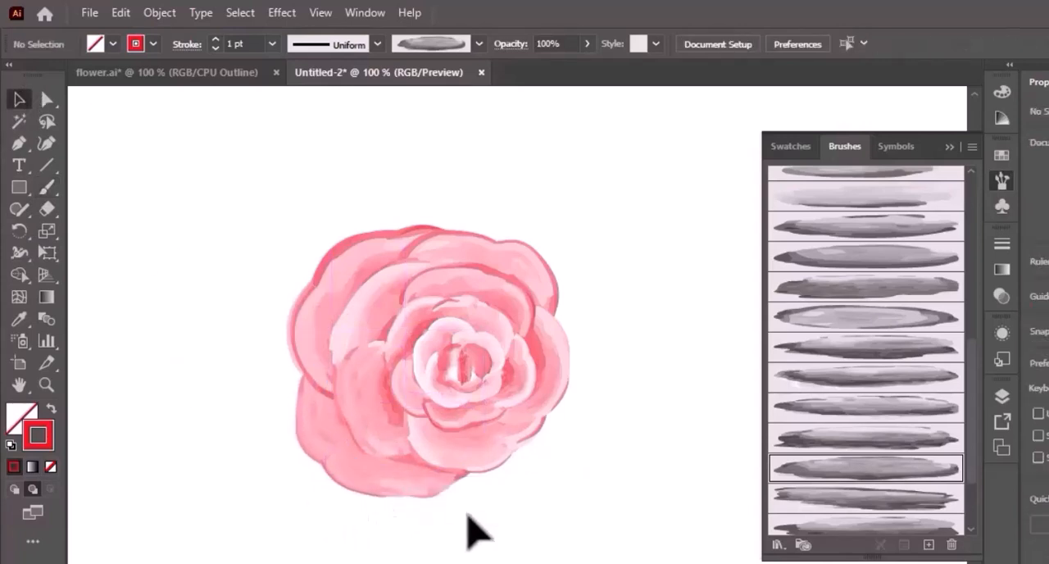
- Paint an outermost petal on the rose's lower-right side with the second brush below Art Brush 145, and move it up against the flower
click(909, 499)
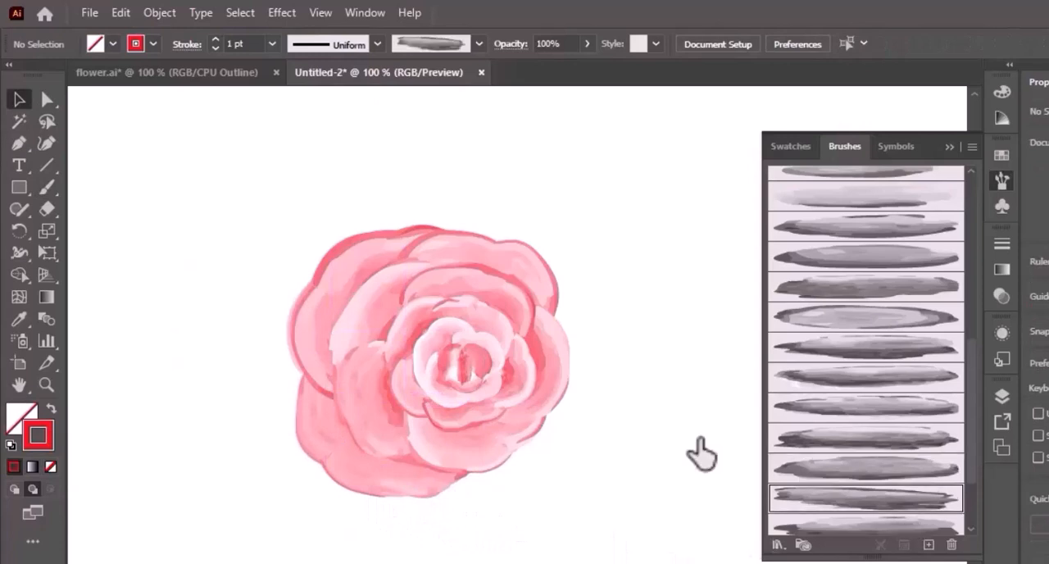
click(47, 187)
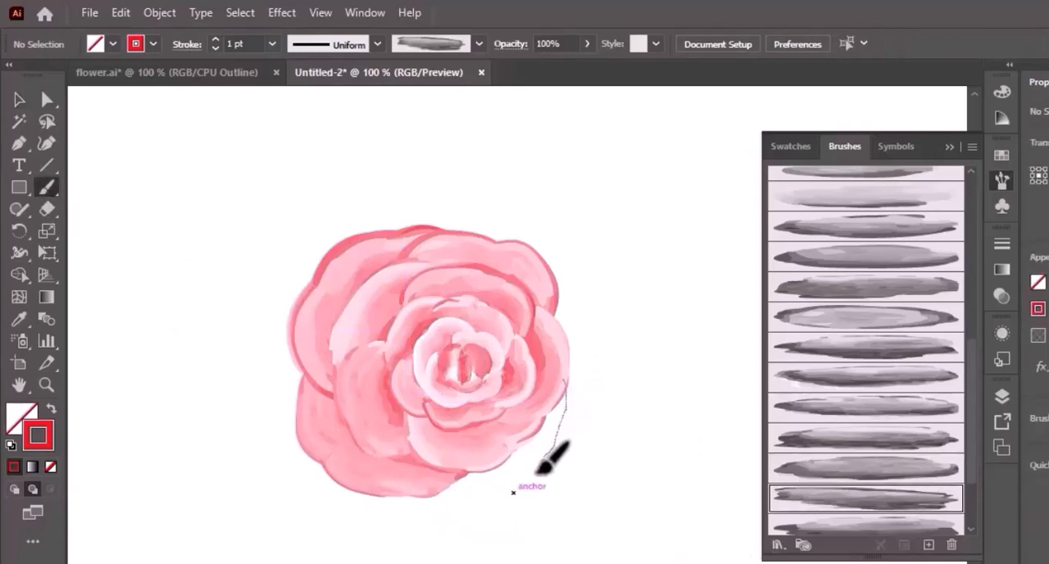
mouse_move(538, 473)
mouse_down()
mouse_move(489, 501)
mouse_move(392, 459)
mouse_up()
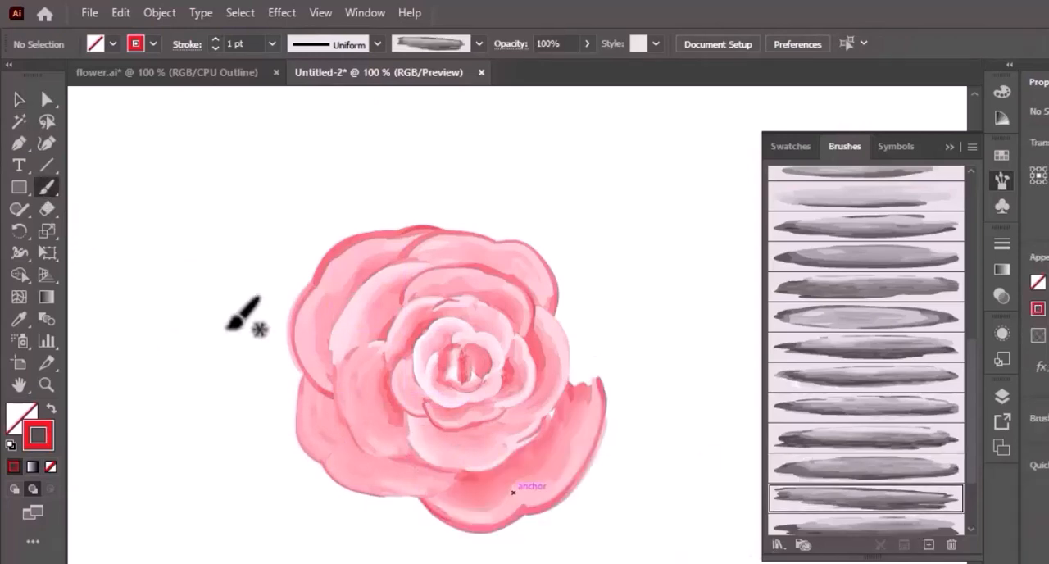
click(20, 102)
mouse_move(581, 492)
mouse_down()
mouse_move(562, 492)
mouse_move(555, 478)
mouse_move(556, 492)
mouse_up()
click(579, 492)
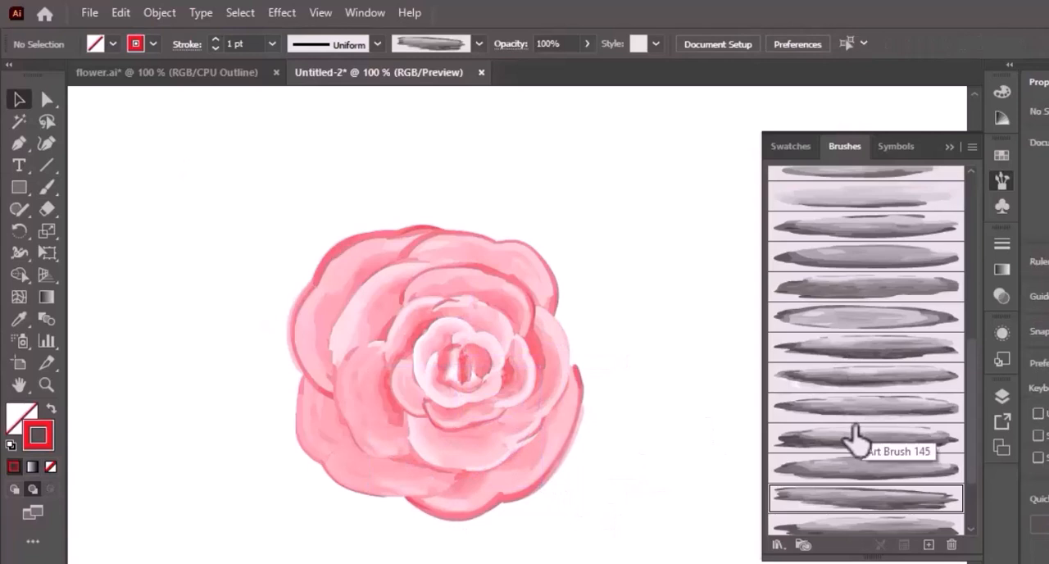
- Paint a tall outermost petal along the rose's right side at 1 pt with Art Brush 145, and move it inward against the flower
click(857, 438)
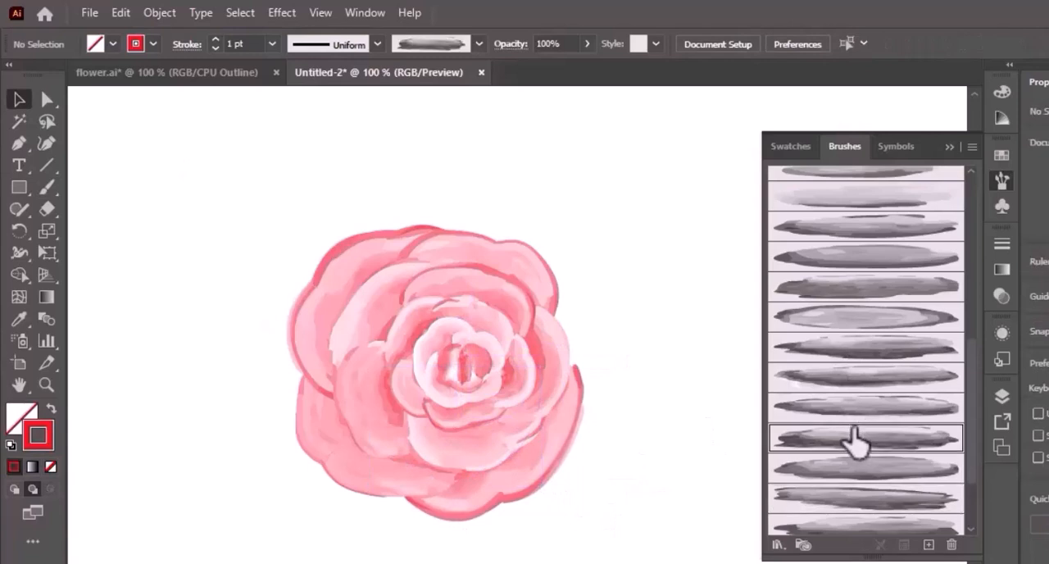
click(47, 187)
mouse_move(518, 270)
mouse_down()
mouse_move(572, 300)
mouse_move(591, 352)
mouse_move(587, 414)
mouse_move(537, 462)
mouse_up()
click(19, 100)
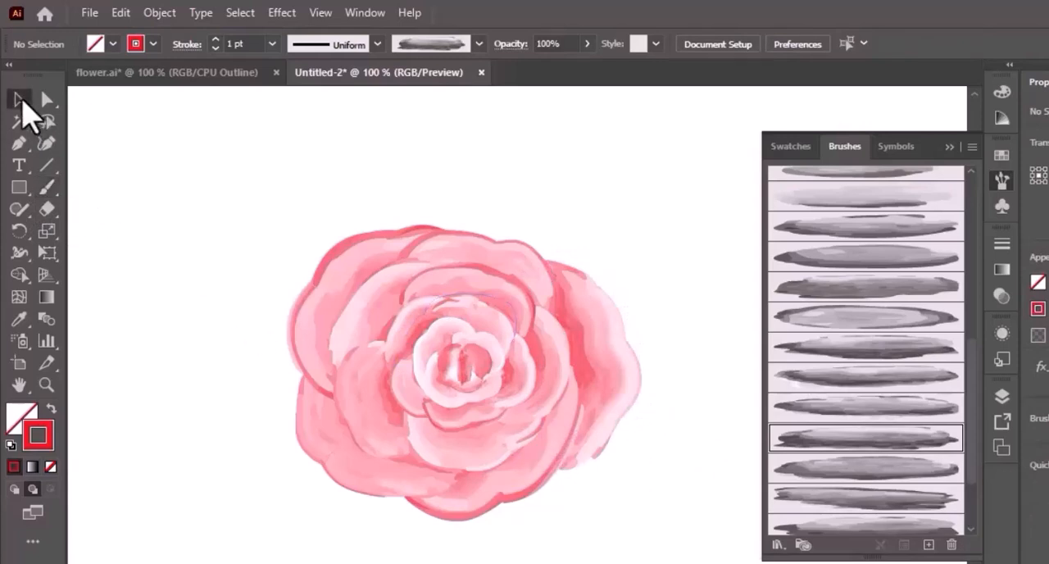
mouse_move(612, 401)
mouse_down()
mouse_move(468, 246)
mouse_move(480, 264)
mouse_move(478, 233)
mouse_move(480, 241)
mouse_up()
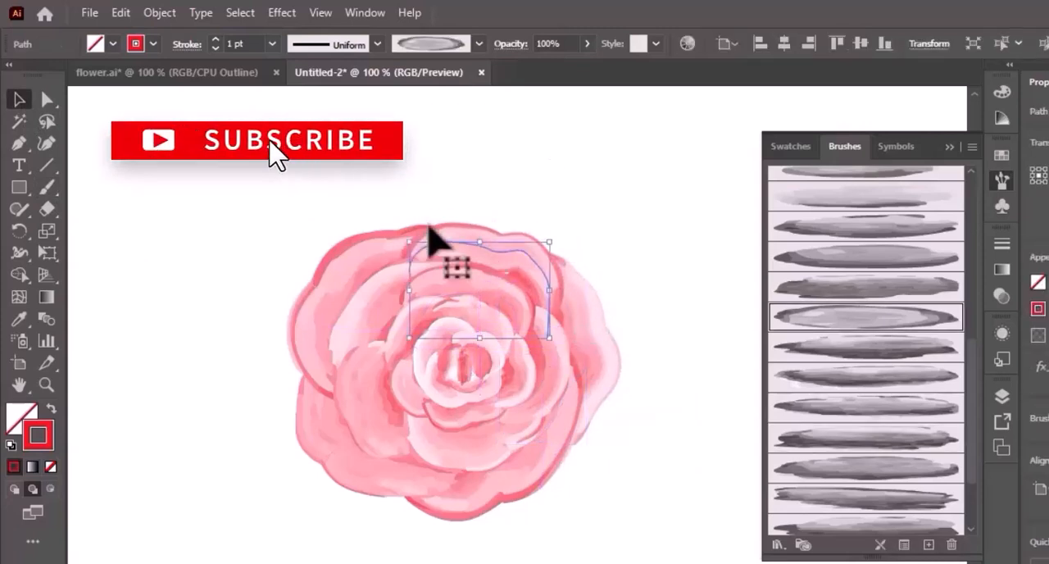
- Set the stroke of the rose's upper-right outer petal to 1.5 pt and deselect it
click(233, 38)
text(.5)
key(Return)
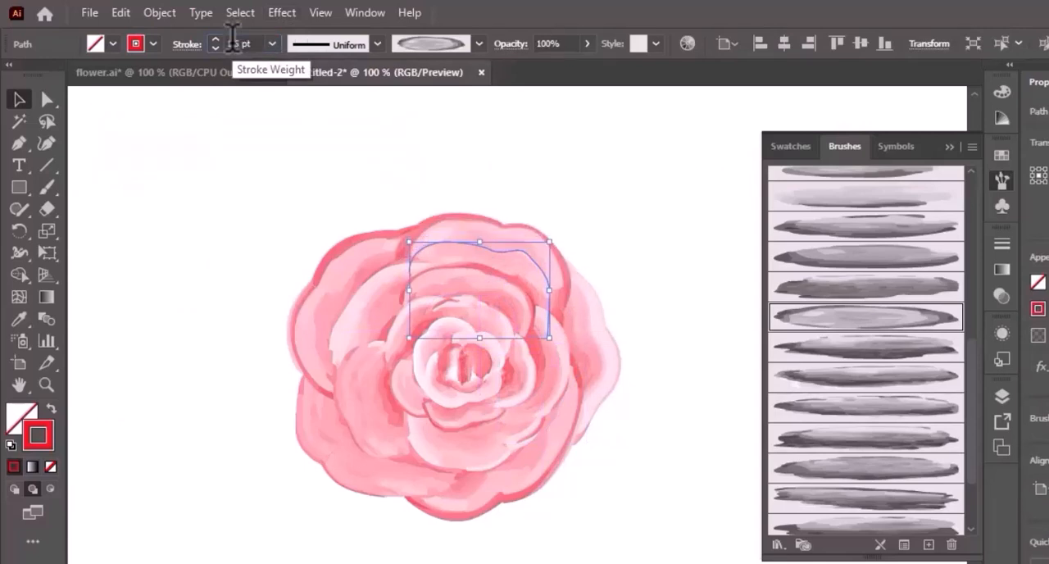
click(608, 489)
click(596, 370)
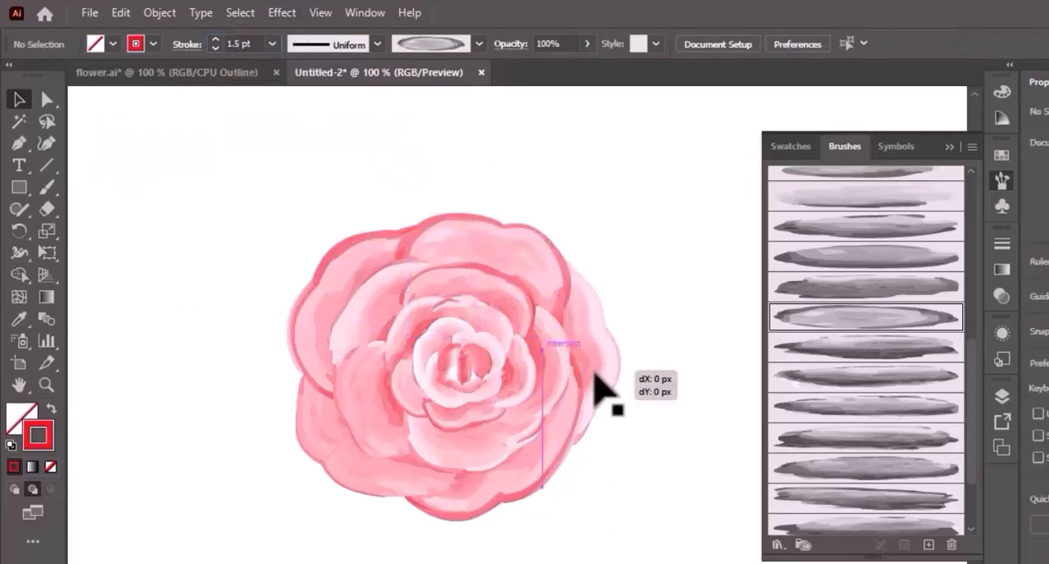
click(628, 473)
- Group all the rose's petals and move the rose up and to the left on the artboard
drag(269, 209, 635, 549)
drag(517, 373, 368, 310)
key(ctrl+minus)
click(368, 310)
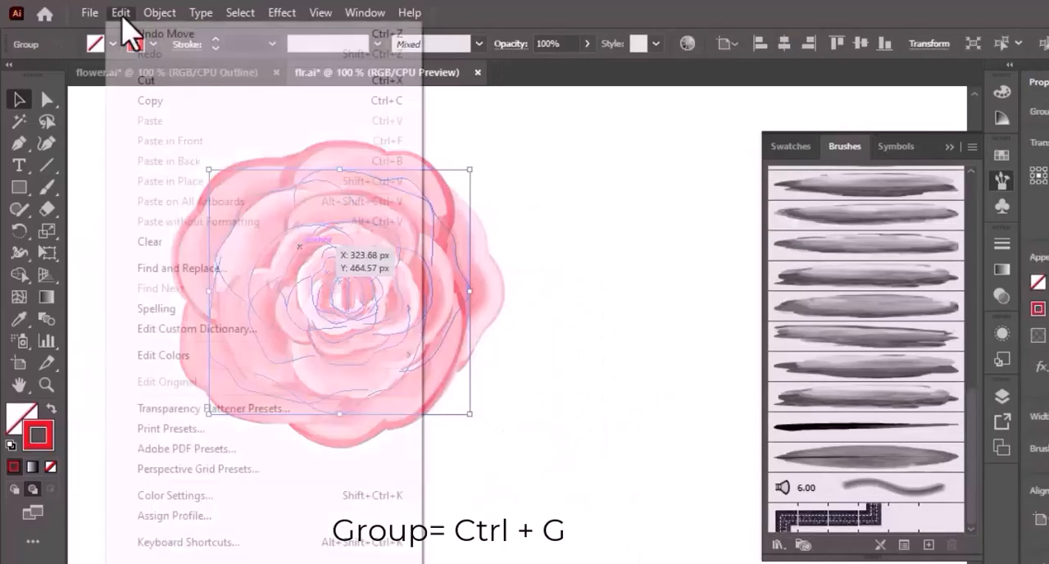
- Copy the grouped rose, paste the copy in front, and move it to the right of the original
click(159, 101)
click(123, 12)
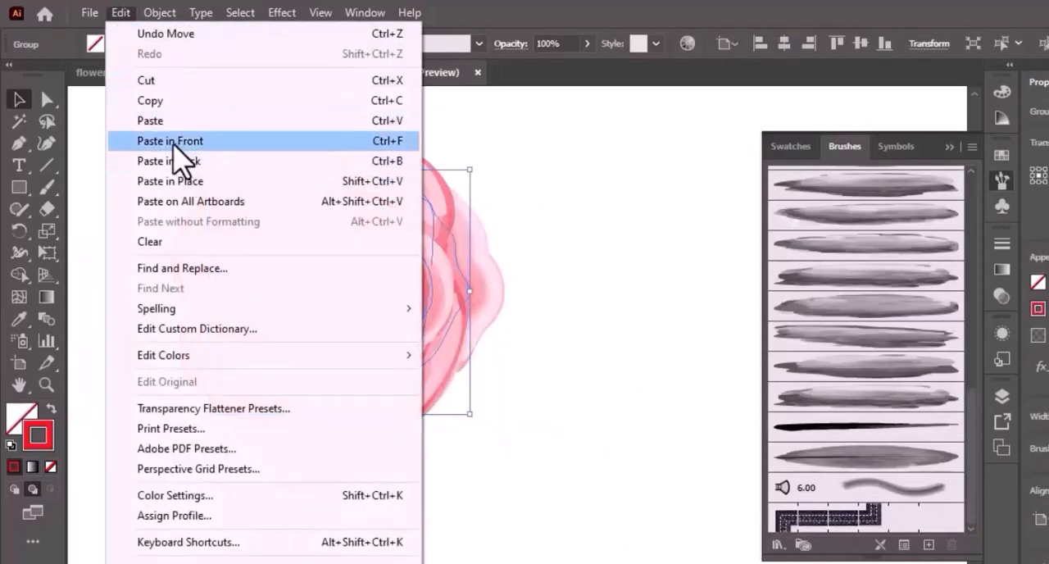
click(190, 141)
mouse_move(364, 250)
mouse_down()
mouse_move(492, 268)
mouse_move(633, 248)
mouse_up()
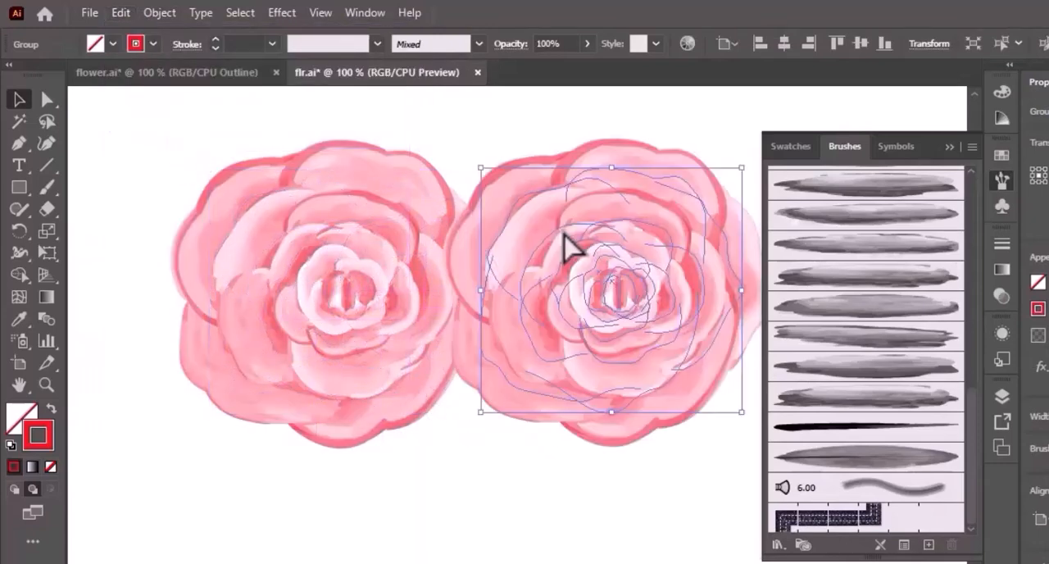
- Recolor the copied rose's strokes with the orange-red swatch and deselect it
click(153, 44)
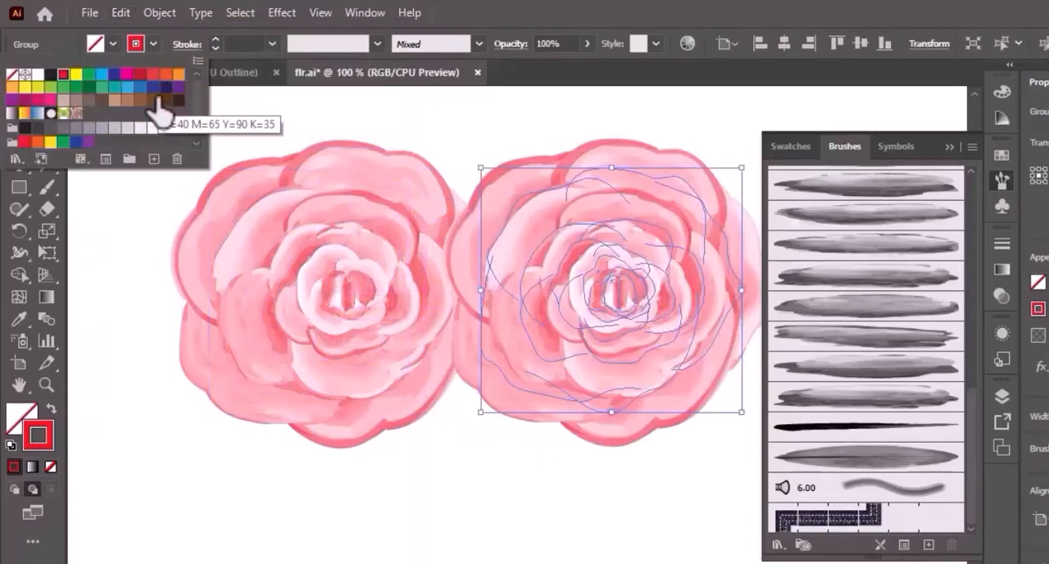
click(152, 74)
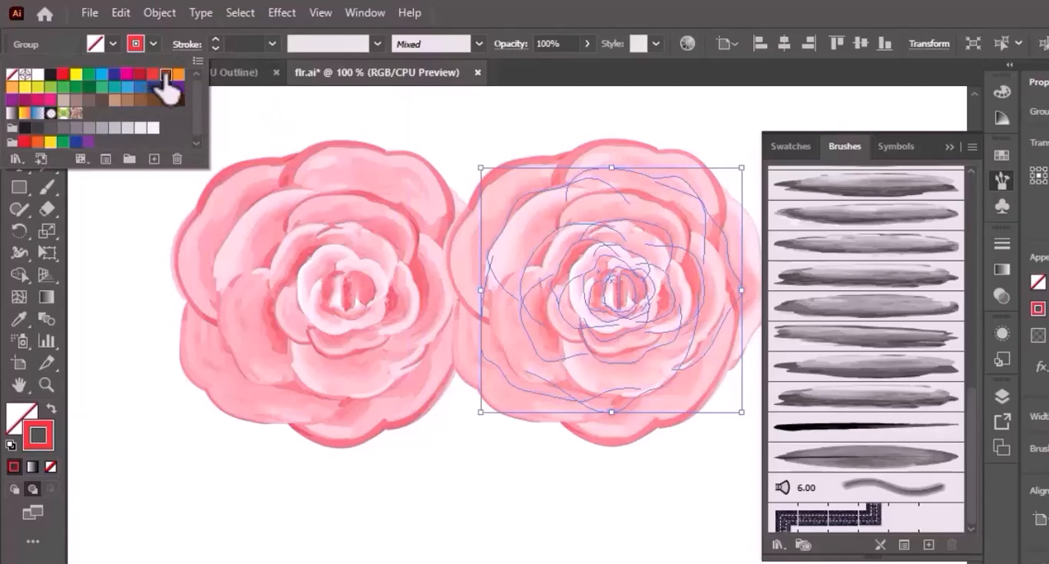
click(165, 76)
click(467, 545)
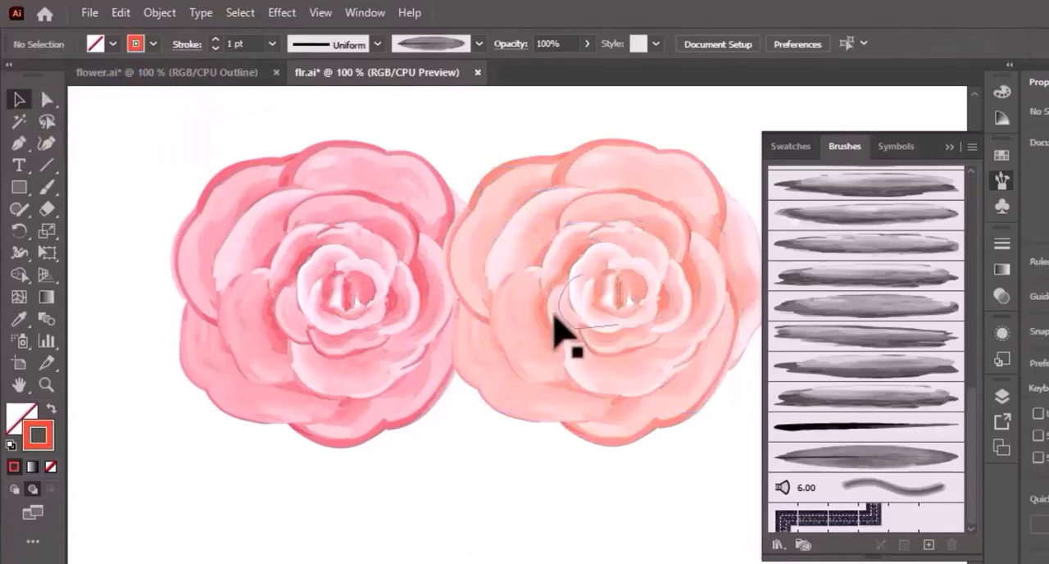
- Reposition both roses so the peach one slightly overlaps the pink one and sits a little higher
drag(554, 315, 523, 324)
drag(374, 311, 399, 373)
drag(527, 318, 533, 358)
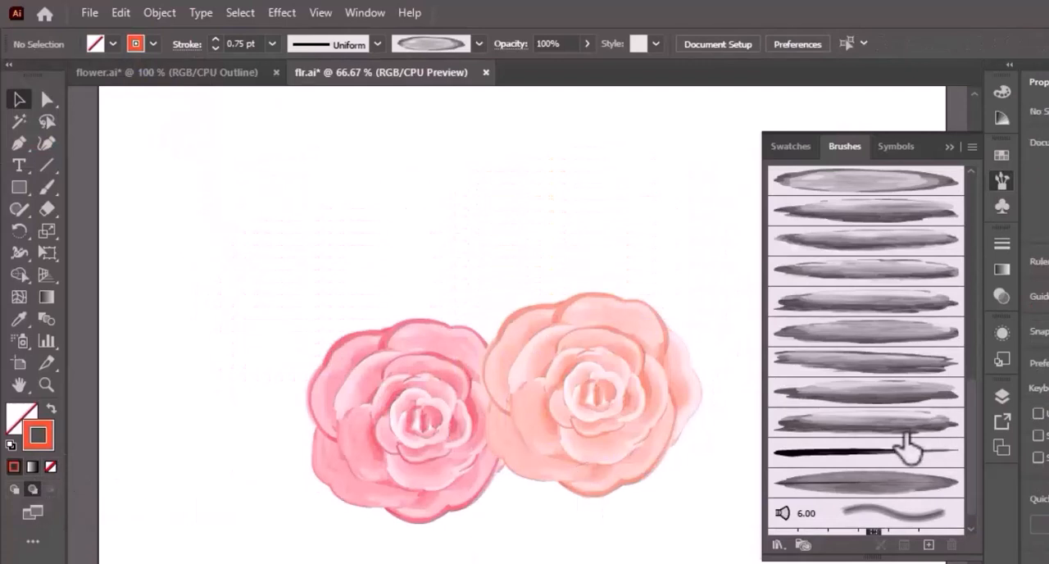
- Paint a thin curved brown stem from between the roses toward the upper left at 0.25 pt with the tapered black brush
click(907, 451)
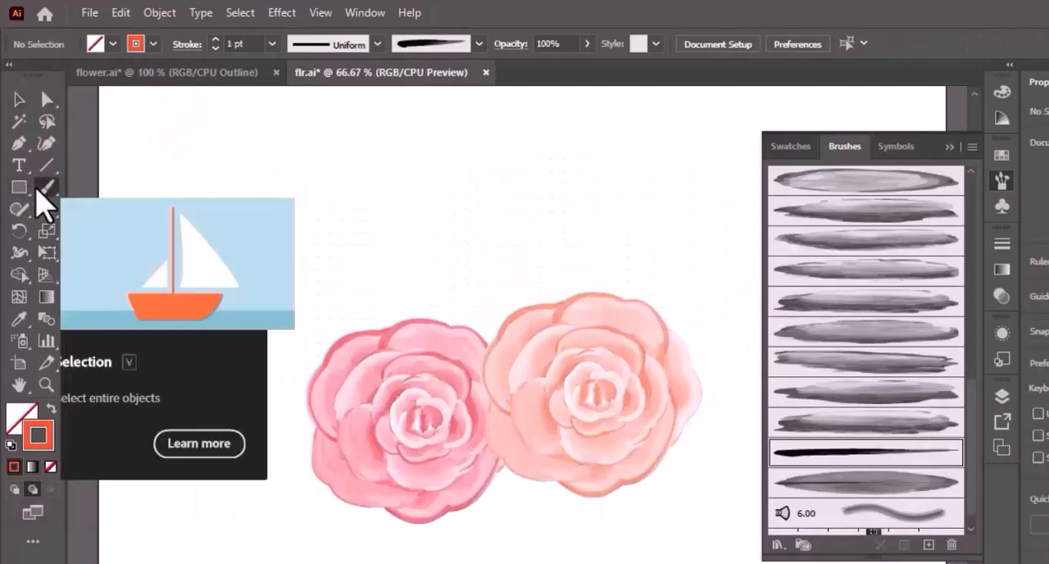
click(42, 191)
click(153, 46)
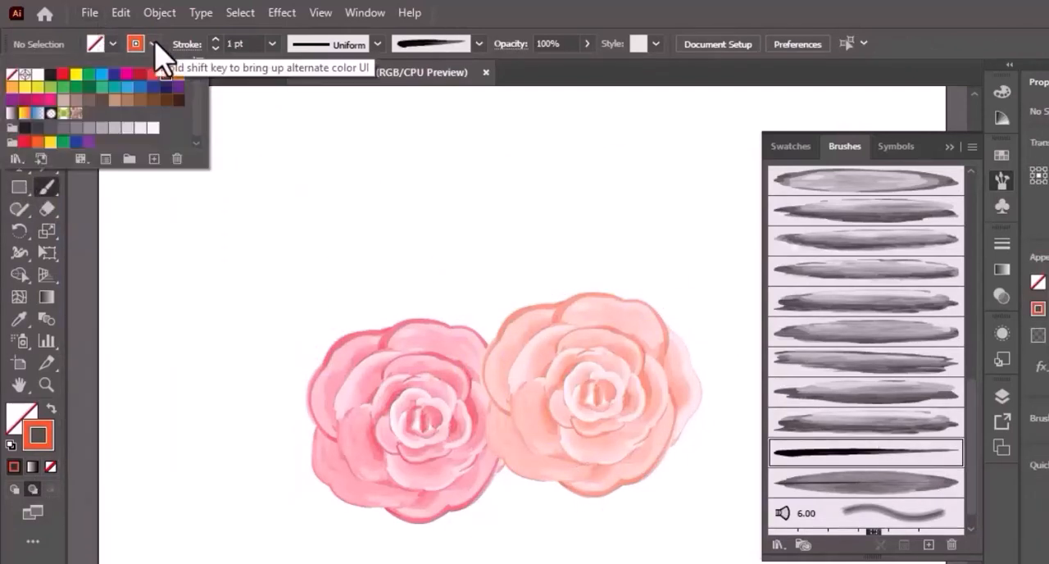
click(140, 100)
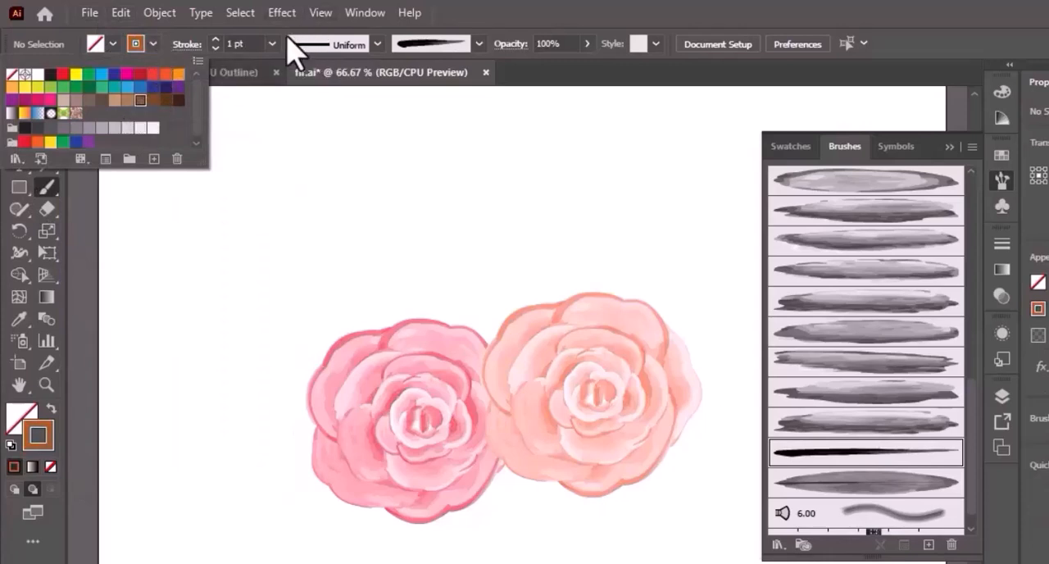
click(272, 44)
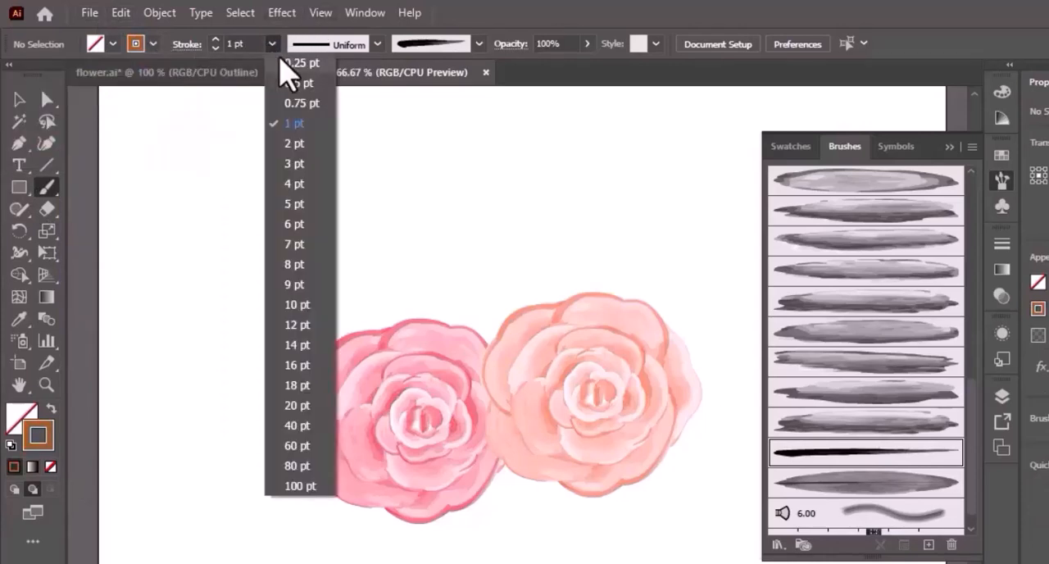
click(292, 57)
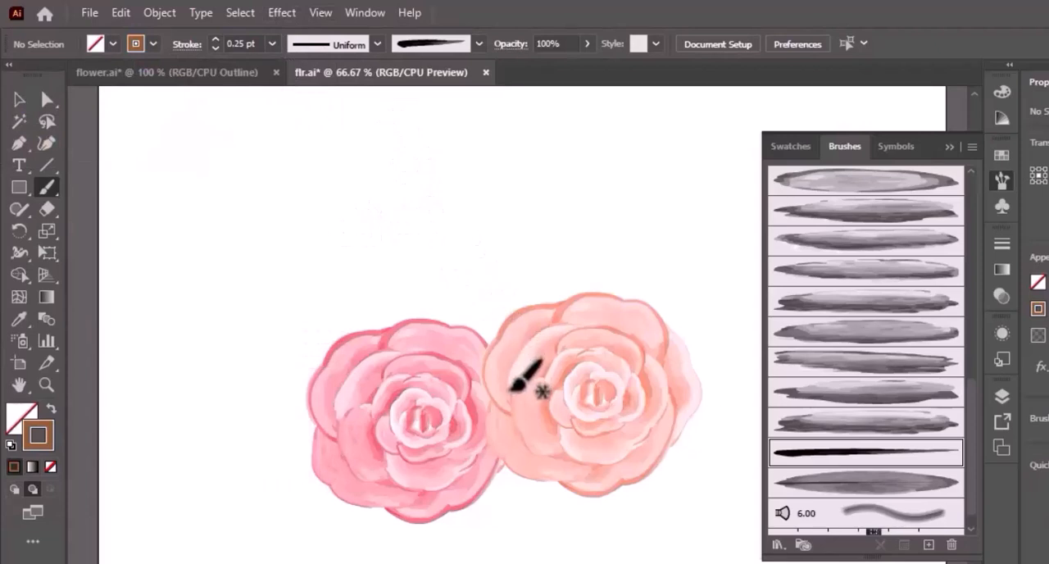
mouse_move(509, 393)
mouse_down()
mouse_move(509, 358)
mouse_move(479, 304)
mouse_move(377, 249)
mouse_move(335, 183)
mouse_up()
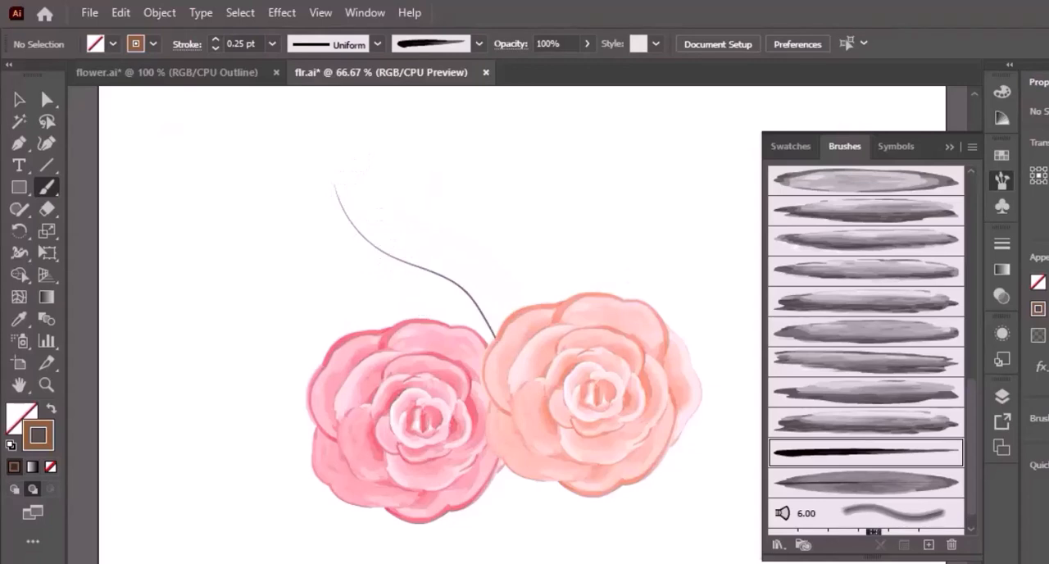
- Set up the Paintbrush with the veined watercolor leaf brush, the dark green swatch (M=30 Y=95 K=30), the leaf-shaped width profile and a 1 pt stroke
scroll(975, 533, down, 1)
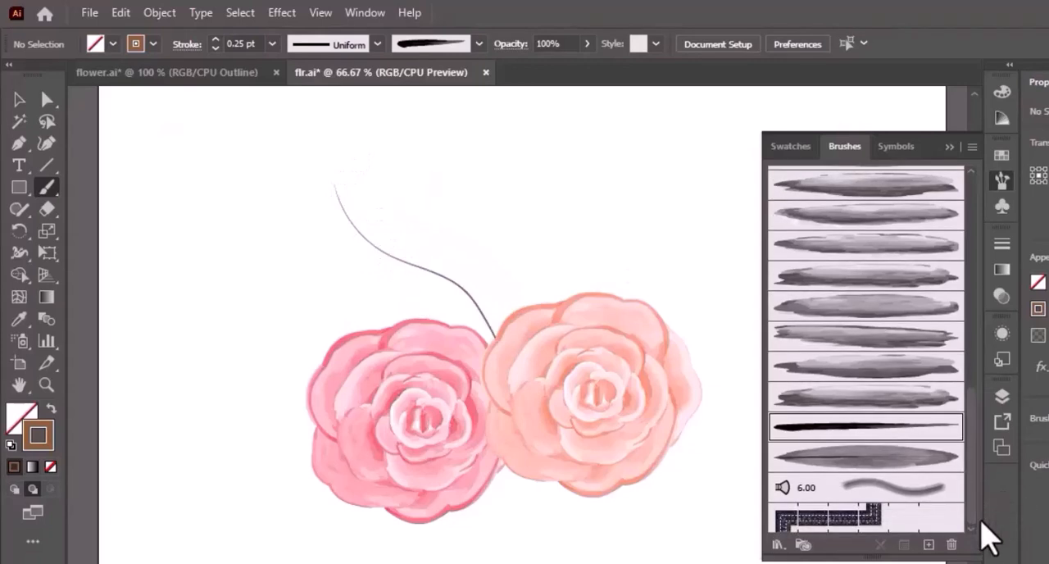
click(905, 468)
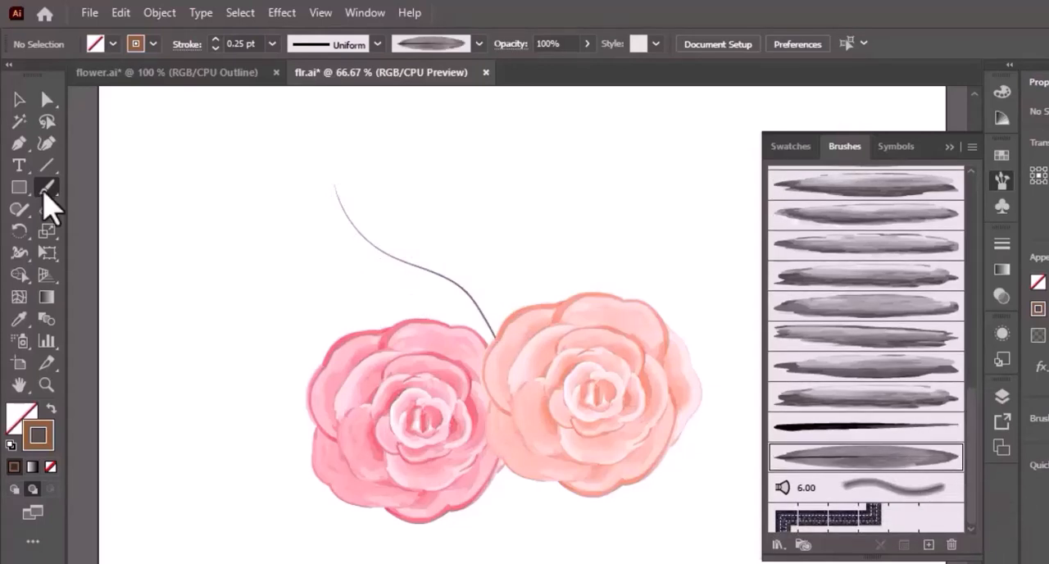
click(151, 43)
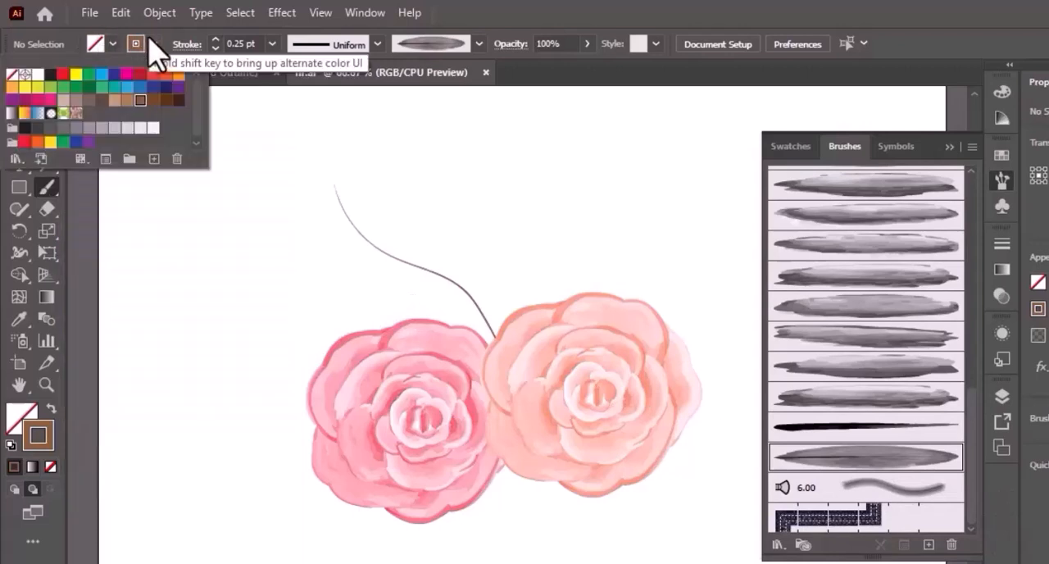
click(90, 103)
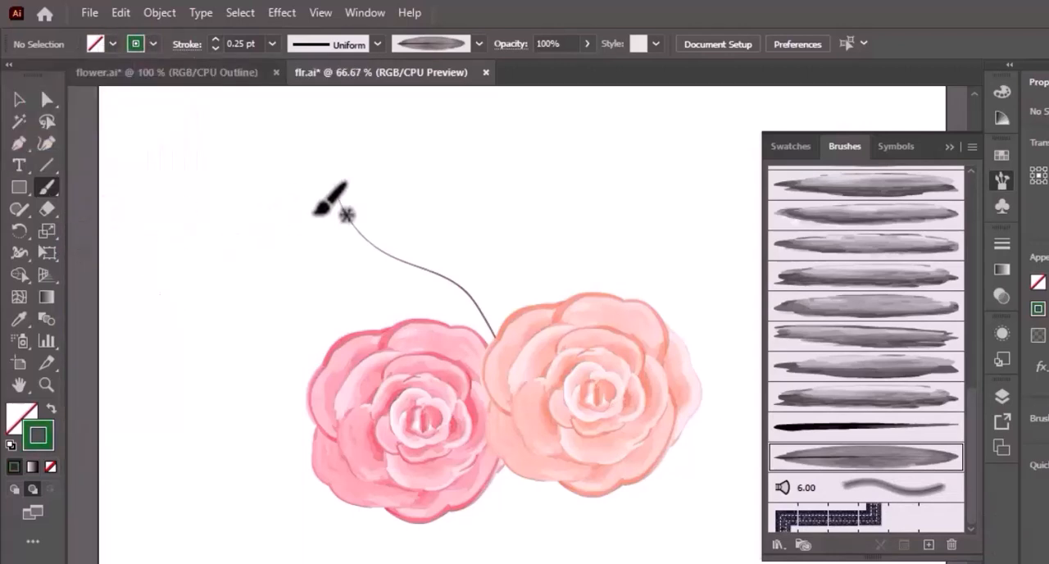
click(377, 45)
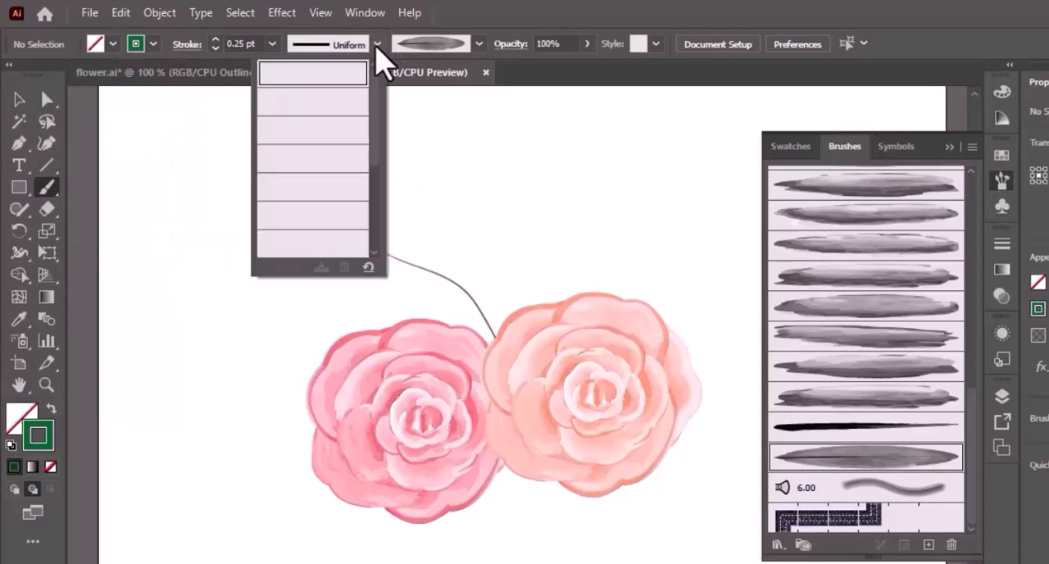
scroll(380, 143, down, 2)
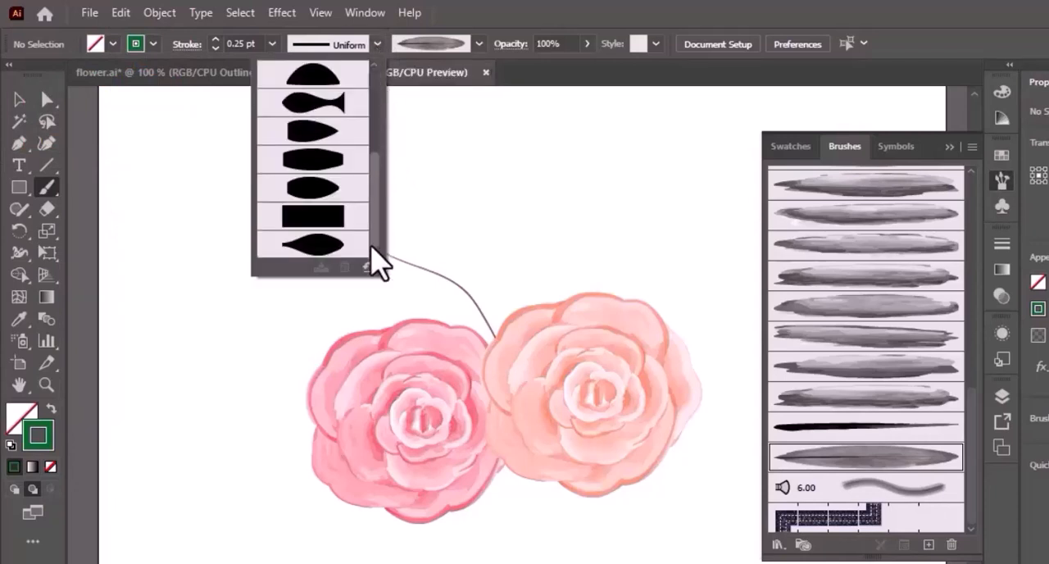
click(368, 242)
click(271, 44)
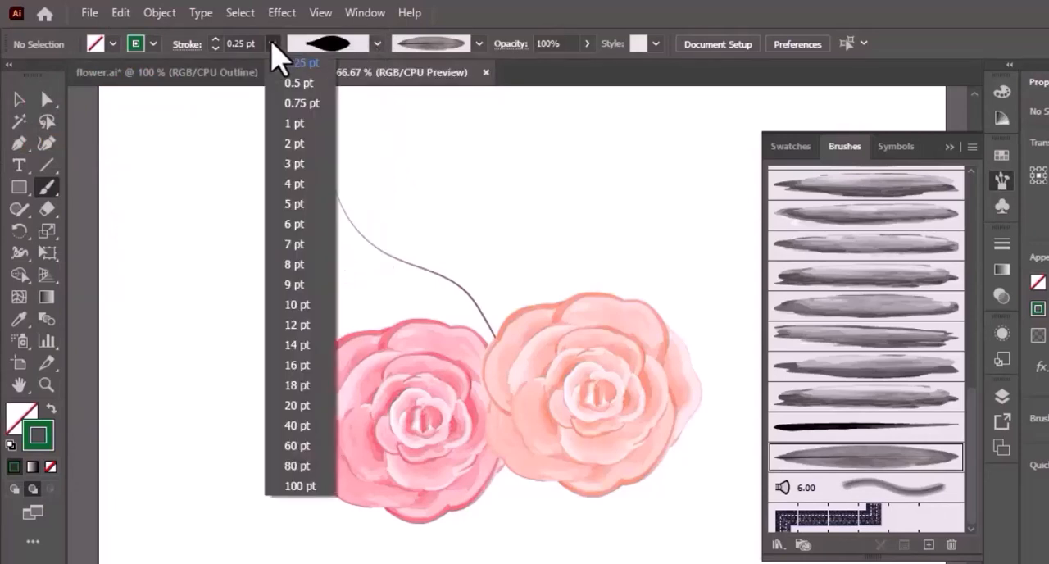
click(311, 124)
- Paint seven dark green leaves along the upper-left stem, one at its tip and the others on alternating sides
drag(338, 196, 328, 128)
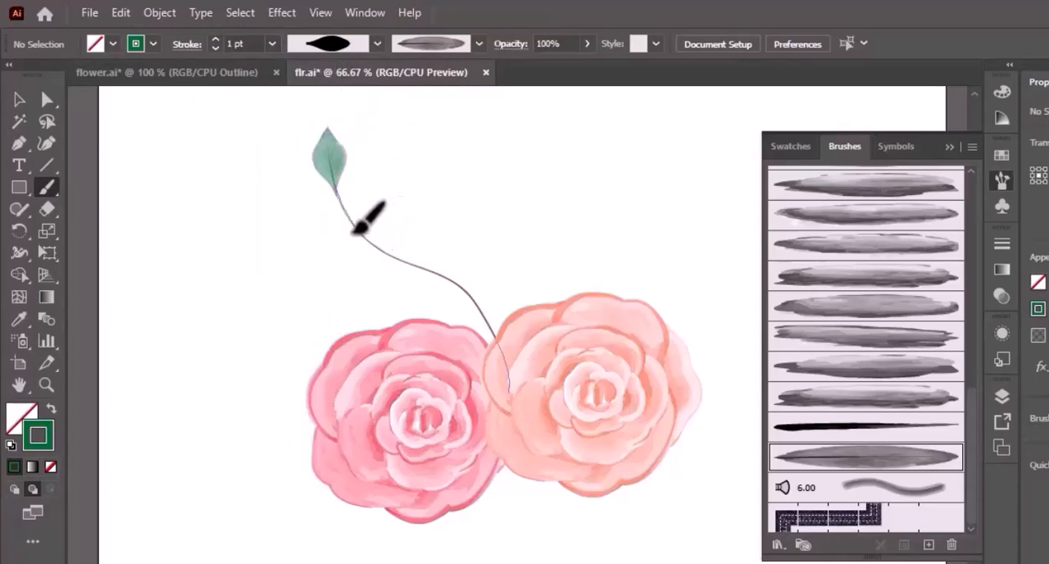
mouse_move(354, 232)
mouse_down()
mouse_move(308, 205)
mouse_move(377, 236)
mouse_move(381, 190)
mouse_up()
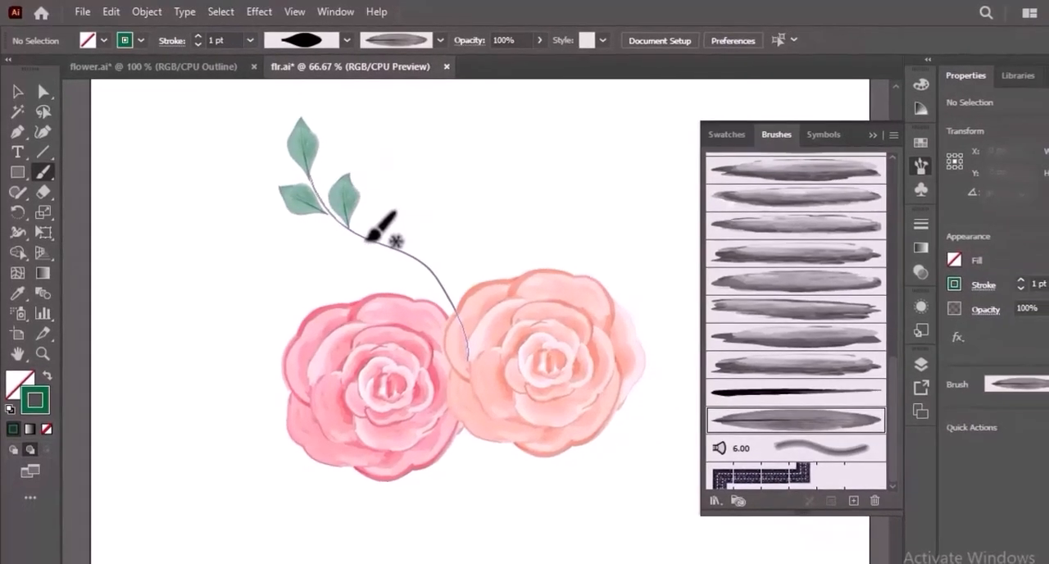
drag(312, 254, 313, 254)
mouse_move(413, 243)
mouse_down()
mouse_move(399, 217)
mouse_move(408, 193)
mouse_up()
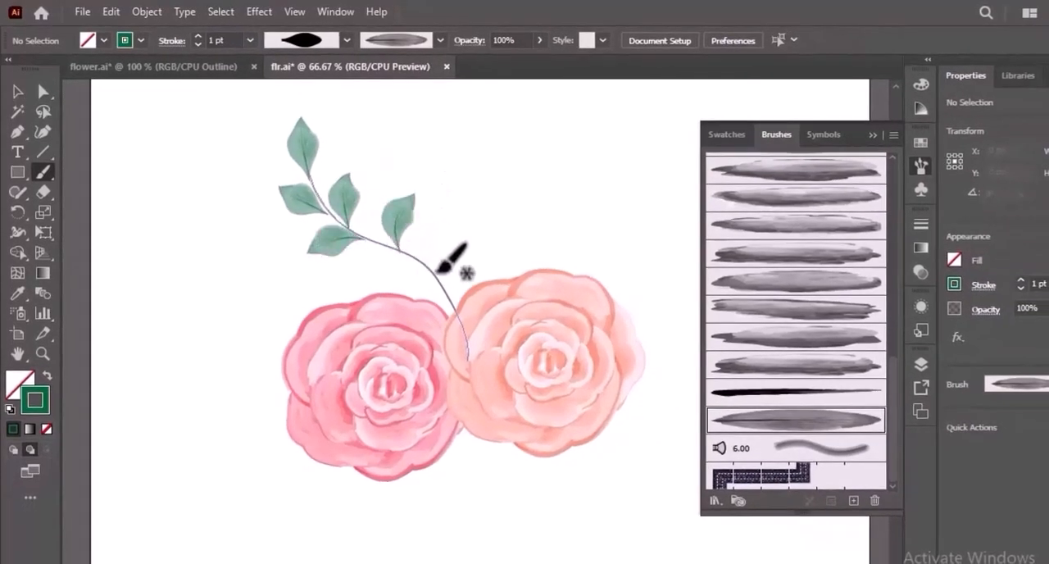
drag(395, 264, 375, 266)
drag(468, 283, 464, 241)
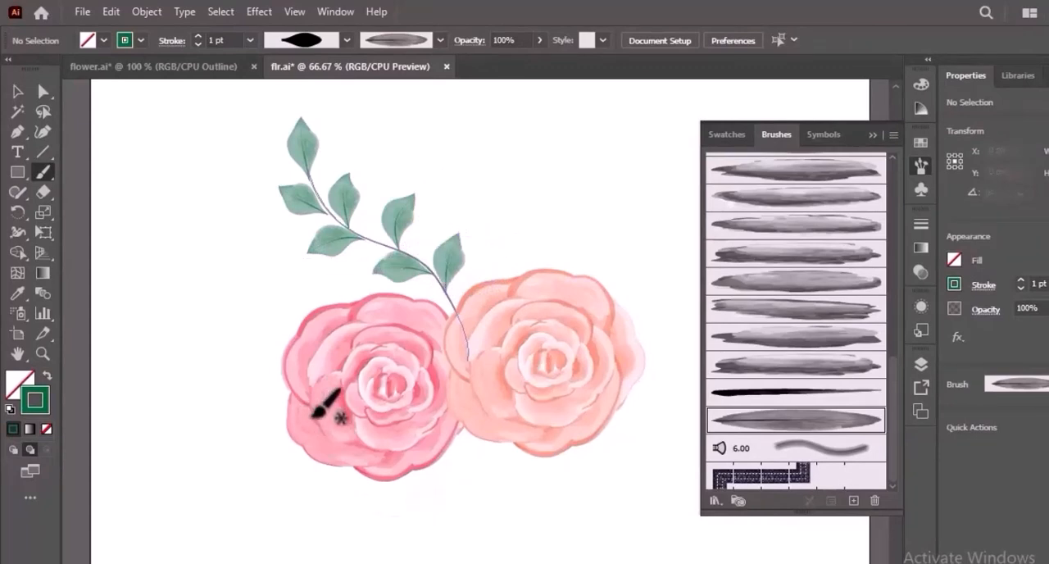
- Paint two dark green leaves at the pink rose's outer left edge and place the upper stem behind the roses
mouse_move(254, 387)
mouse_down()
mouse_move(292, 393)
mouse_move(252, 317)
mouse_move(266, 339)
mouse_up()
click(18, 91)
click(265, 486)
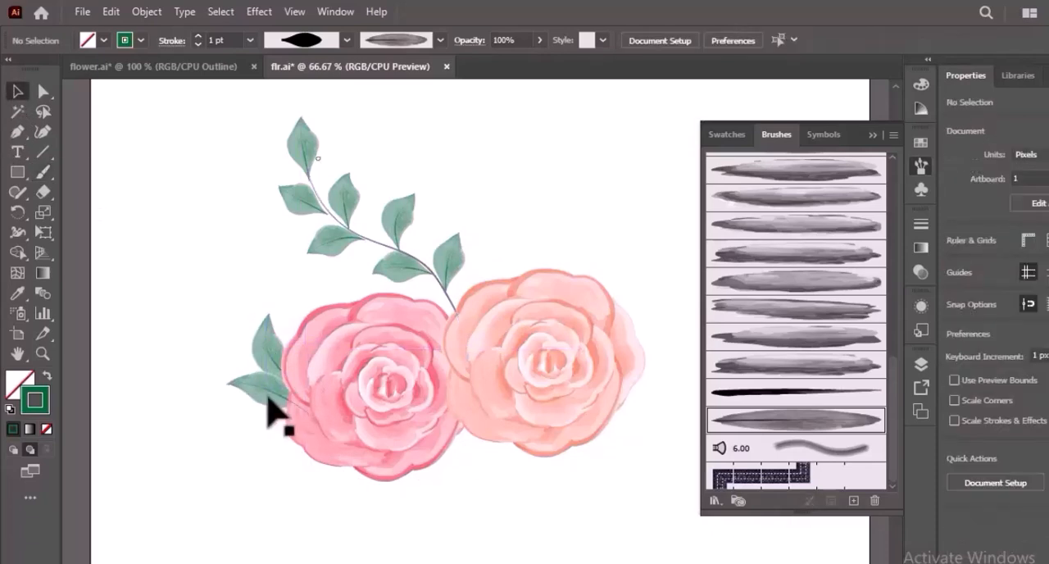
click(267, 395)
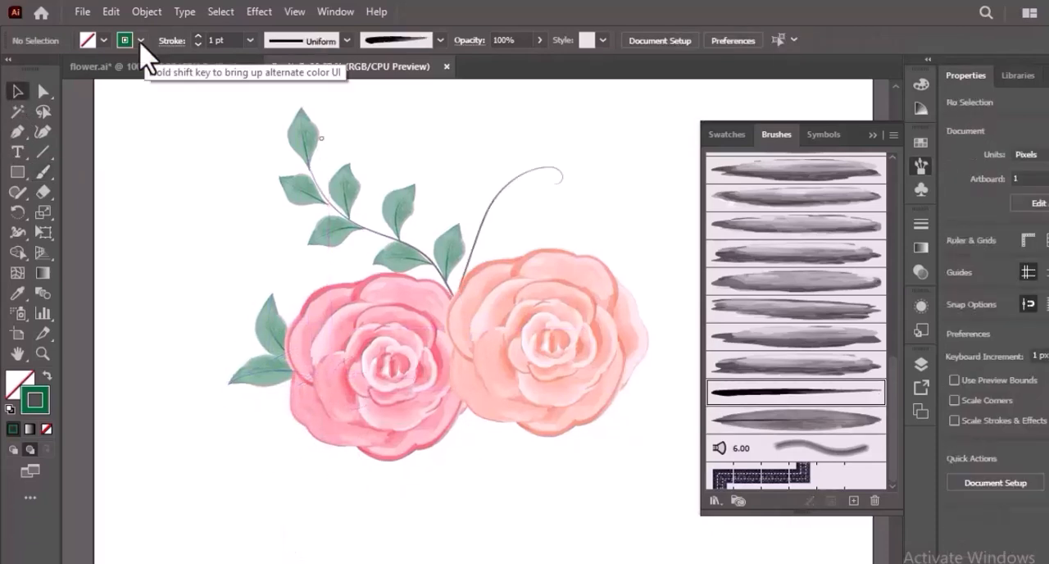
- Paint two thin curved brown stems below the roses with the tapered black brush at 0.25 pt
click(140, 40)
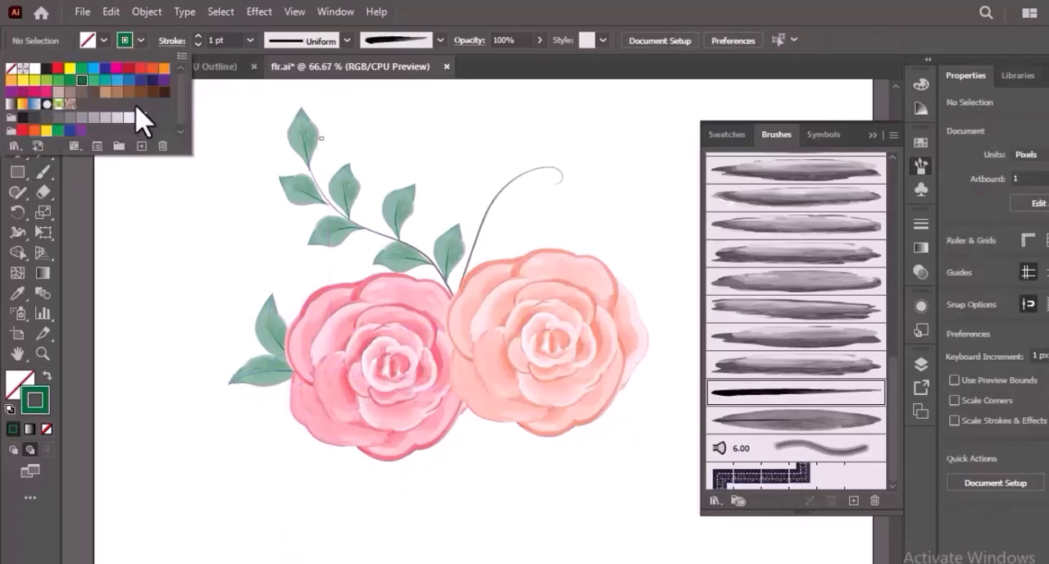
click(141, 91)
click(250, 40)
click(274, 58)
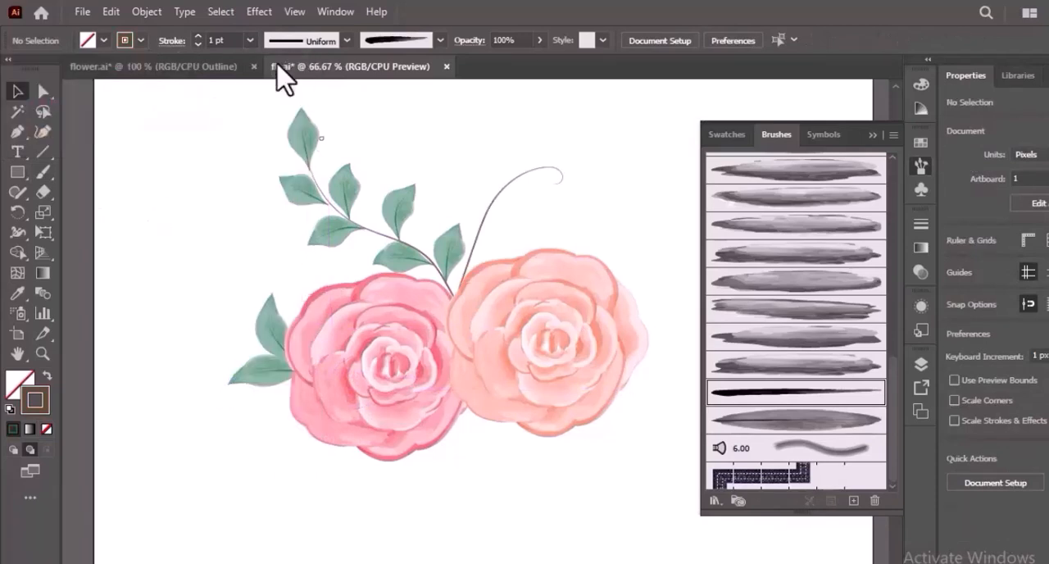
click(43, 171)
mouse_move(474, 381)
mouse_down()
mouse_move(508, 446)
mouse_move(555, 467)
mouse_up()
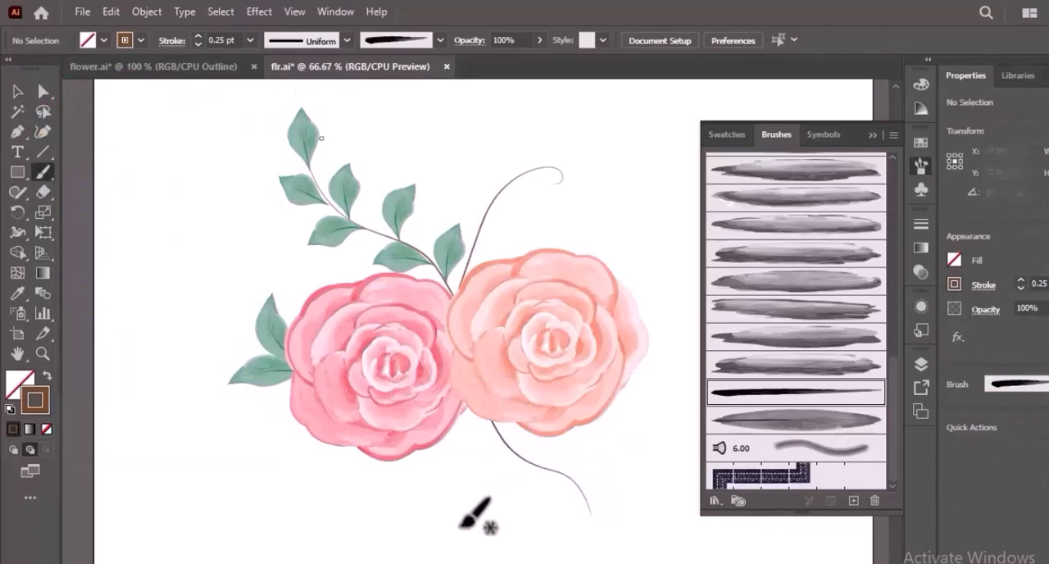
drag(502, 410, 353, 562)
- Move, rotate and resize the lower stems so they branch from between the roses, one curving downward and the other toward the lower right
key(v)
drag(427, 518, 526, 518)
drag(531, 466, 427, 479)
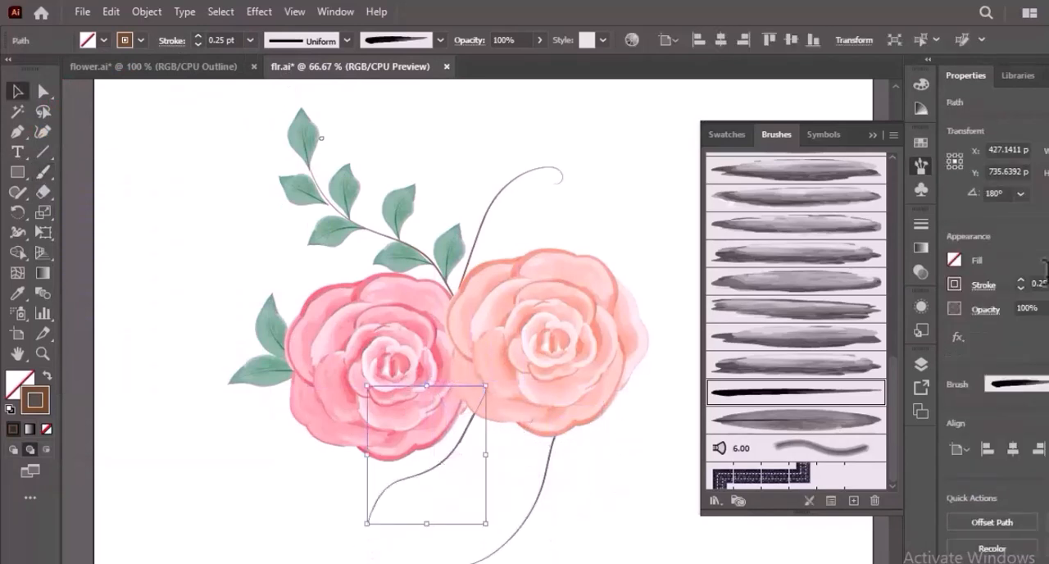
drag(368, 525, 398, 541)
click(490, 508)
drag(417, 492, 448, 492)
drag(533, 500, 497, 500)
drag(601, 563, 596, 544)
click(449, 515)
drag(445, 452, 428, 448)
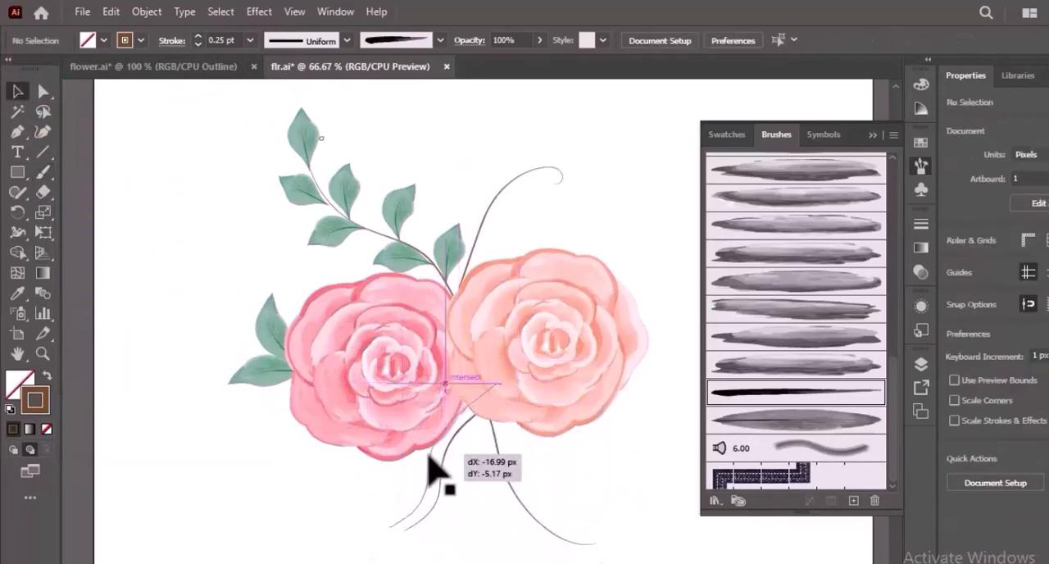
drag(423, 546, 429, 536)
drag(496, 448, 489, 435)
drag(596, 544, 601, 521)
- Paint dark green leaves along the lower-right stem and atop the downward stem with the veined leaf brush and leaf-shaped profile at 1 pt
key(b)
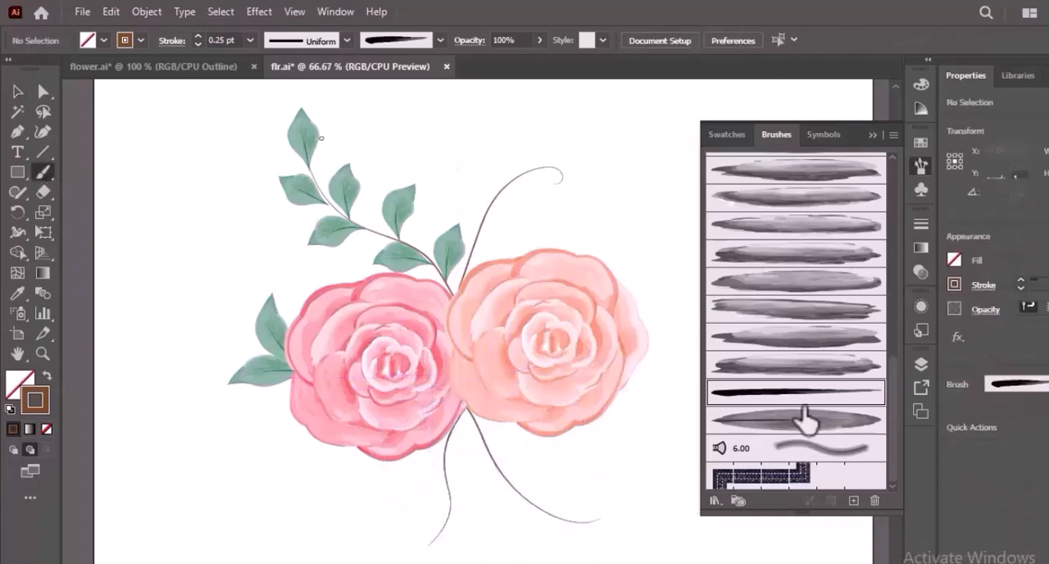
click(801, 419)
click(141, 40)
click(82, 80)
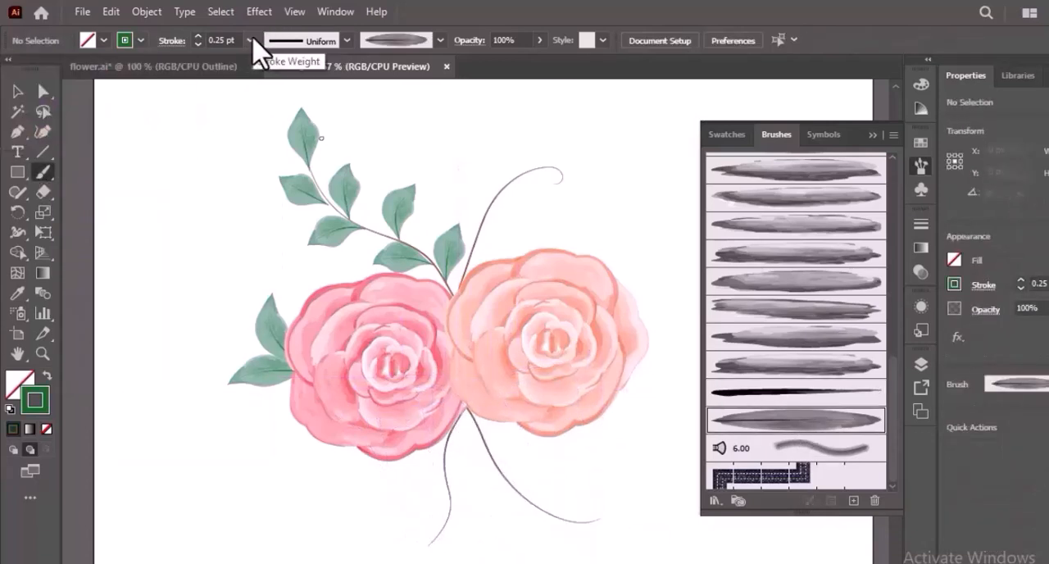
click(249, 41)
click(277, 120)
click(346, 40)
click(328, 145)
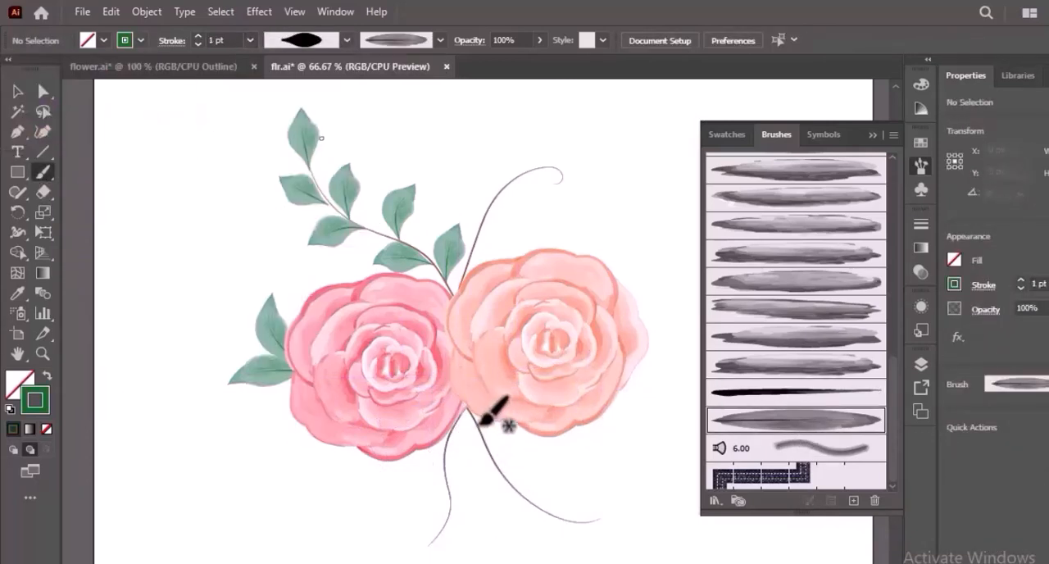
mouse_move(476, 481)
mouse_down()
mouse_move(508, 456)
mouse_move(497, 463)
mouse_move(547, 468)
mouse_move(516, 488)
mouse_move(519, 534)
mouse_move(543, 533)
mouse_move(591, 486)
mouse_move(570, 521)
mouse_up()
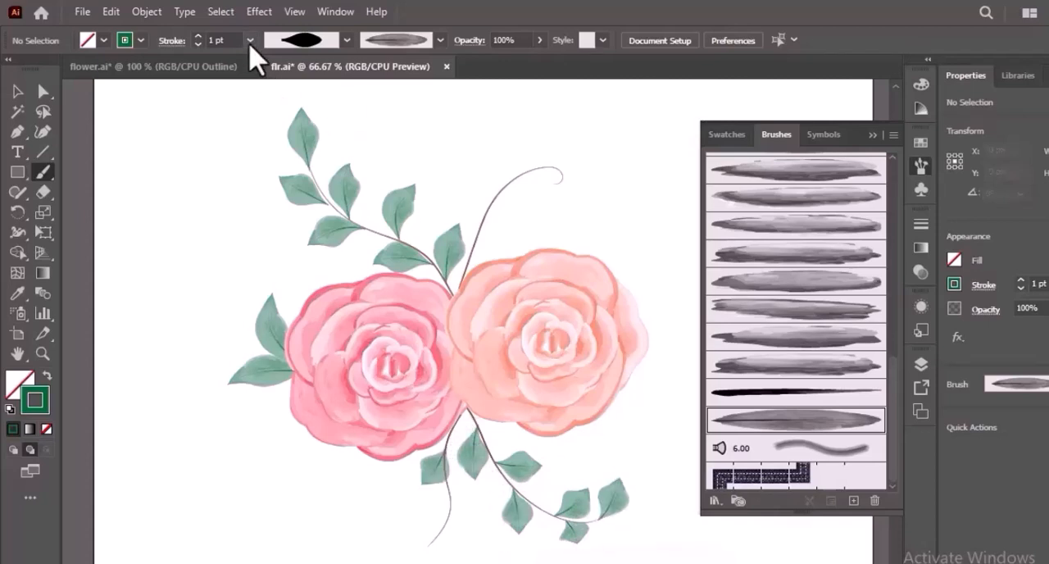
- Paint two smaller leaves on the downward stem at 0.75 pt and one at its tip at 0.5 pt
click(251, 41)
click(274, 93)
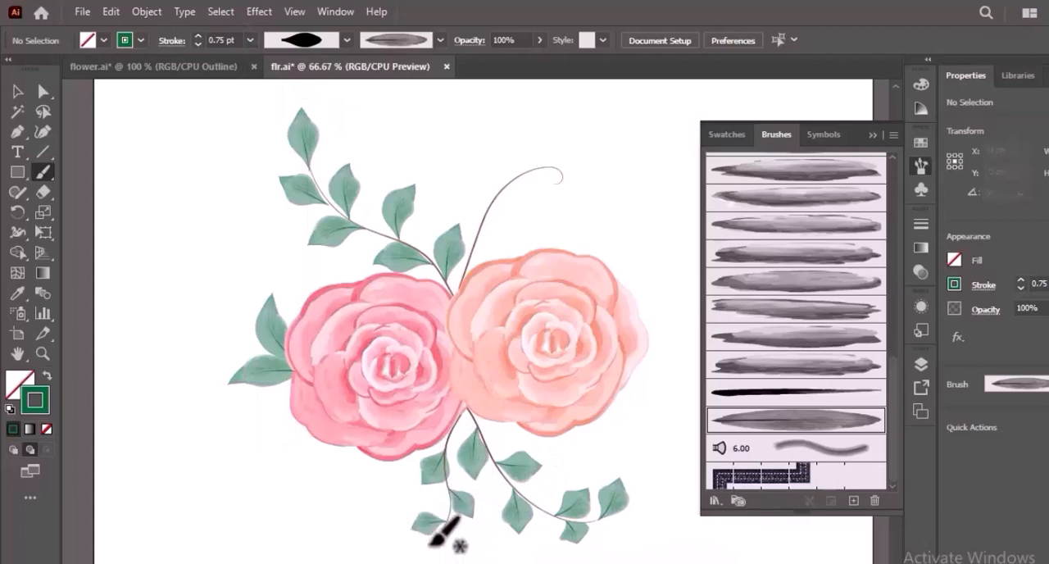
click(250, 40)
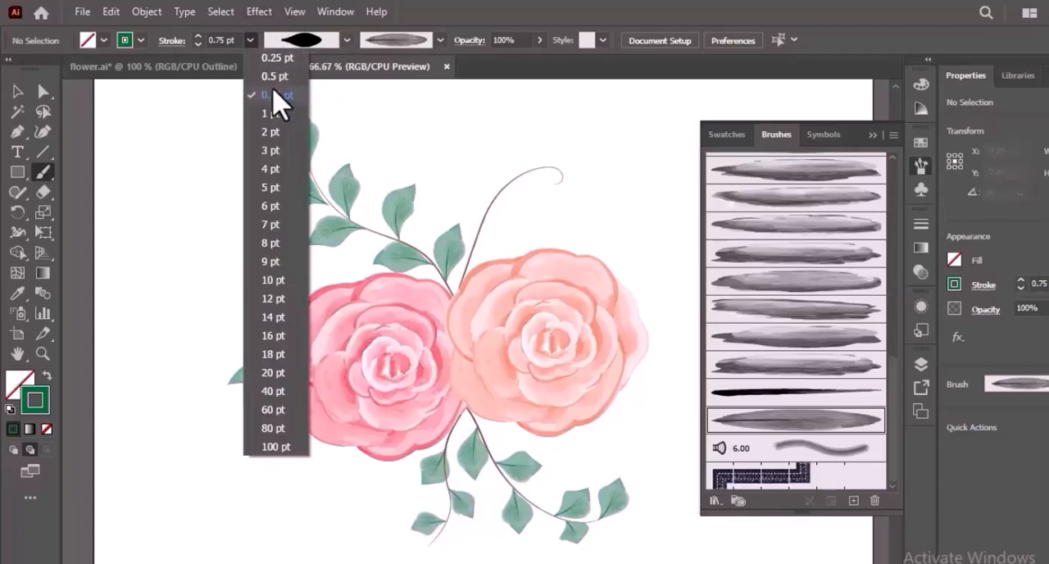
click(276, 76)
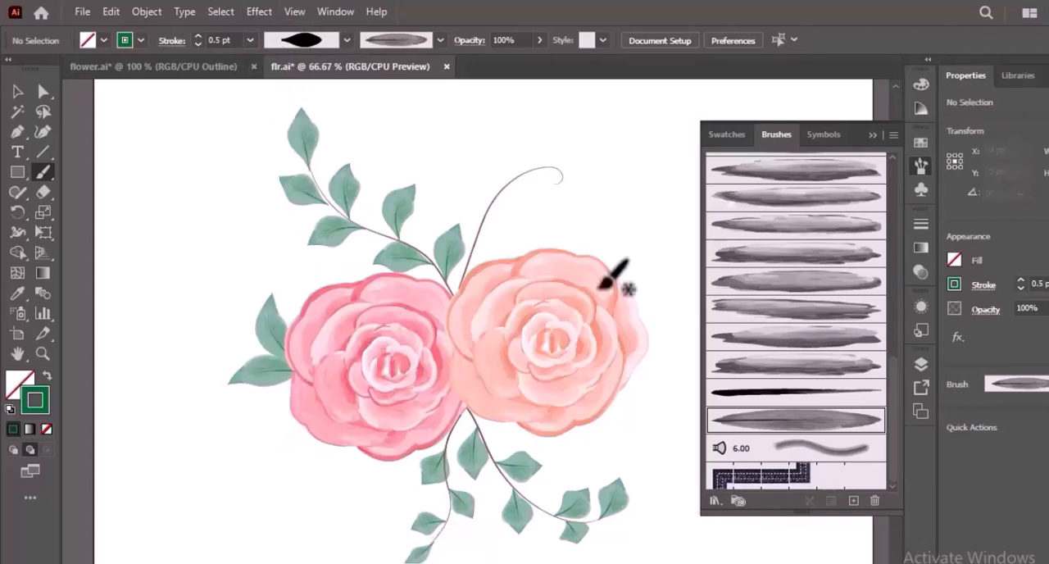
- Paint large dark green leaves fanning out from the peach rose's lower right edge at 1 pt
click(250, 41)
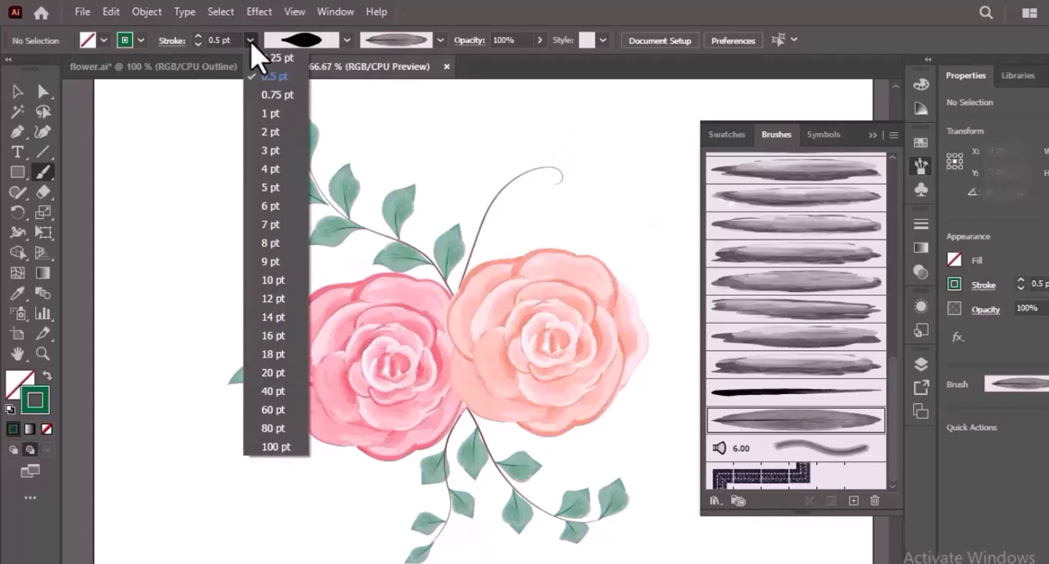
click(279, 115)
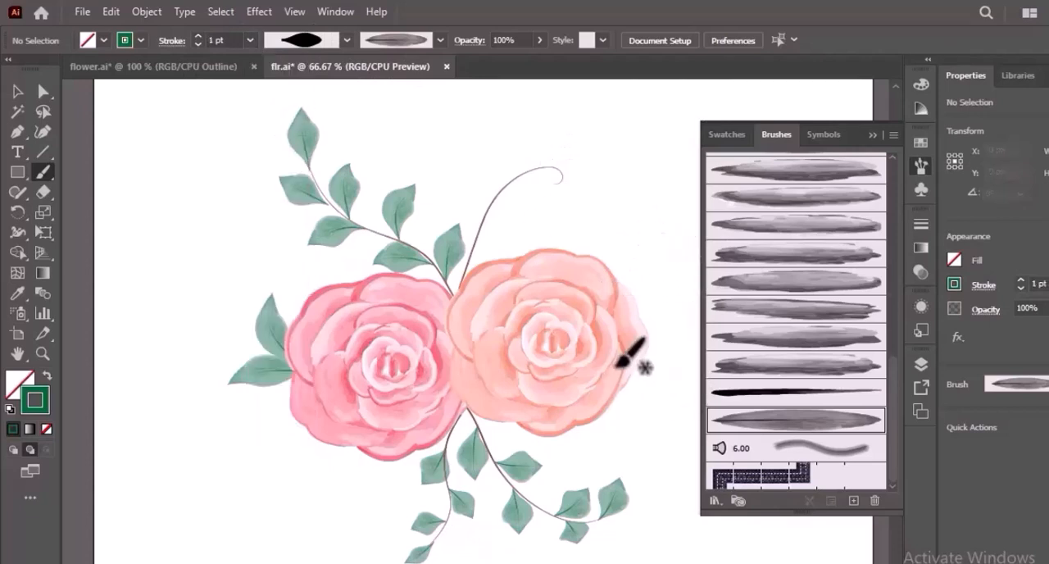
drag(628, 378, 661, 457)
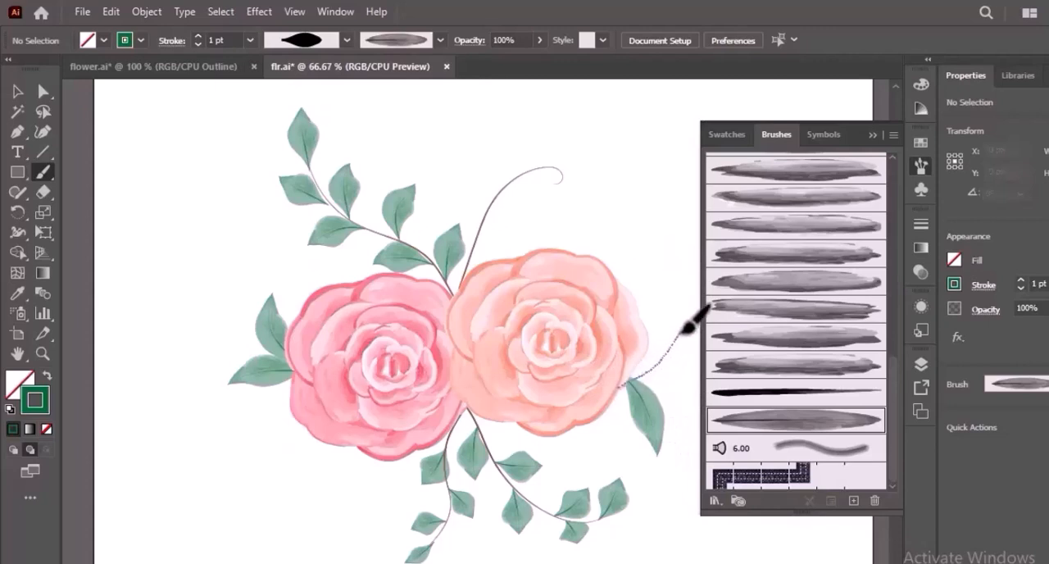
drag(685, 321, 683, 324)
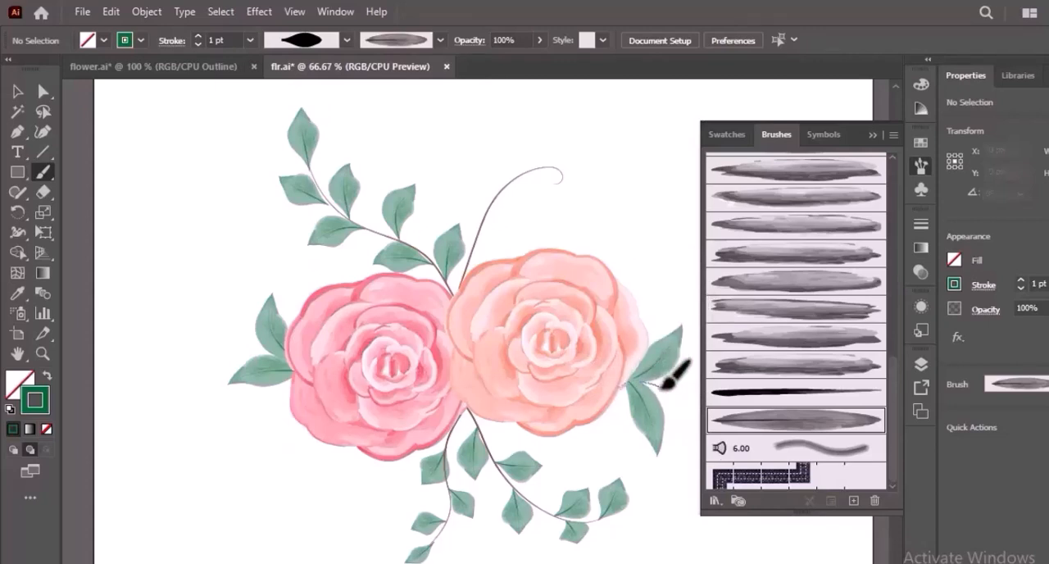